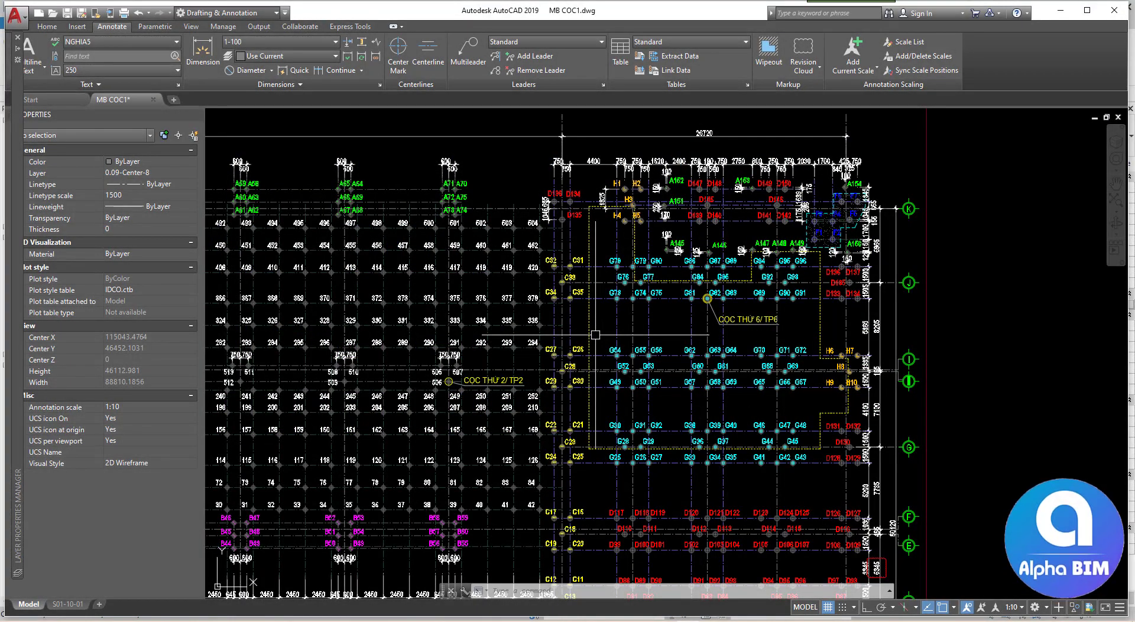
Bring the whole pile plan into view, then open Alpha BIM's Modeling from AutoCAD tool list
{"action": "scroll", "coordinate": [595, 335], "scroll_direction": "down", "scroll_amount": 5}
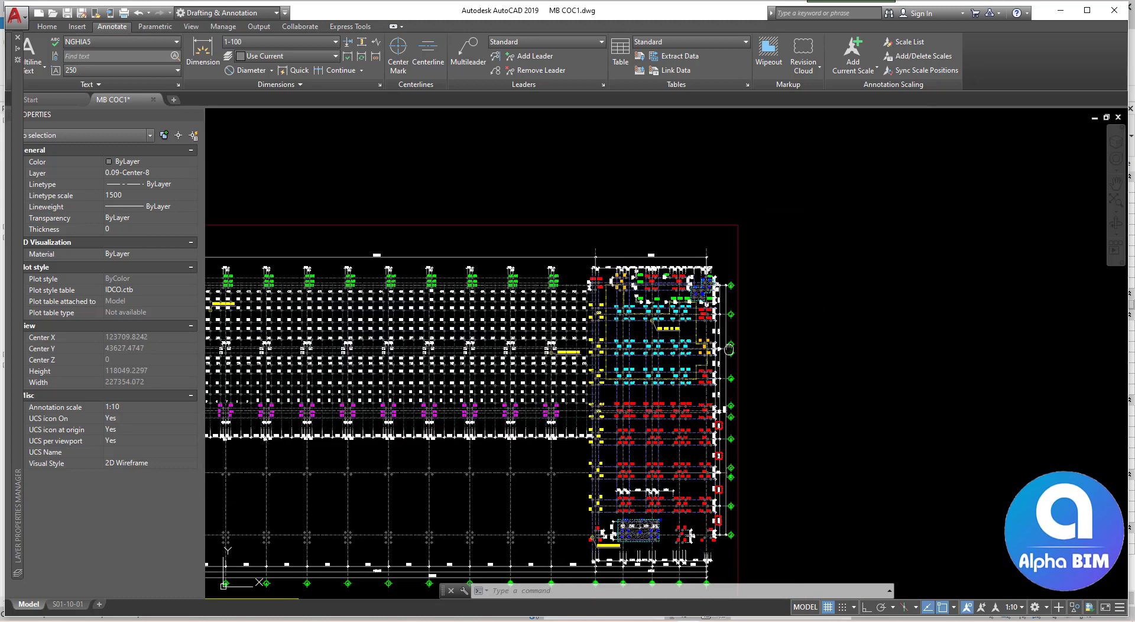
{"action": "middle_click_drag", "start_coordinate": [601, 394], "coordinate": [731, 344]}
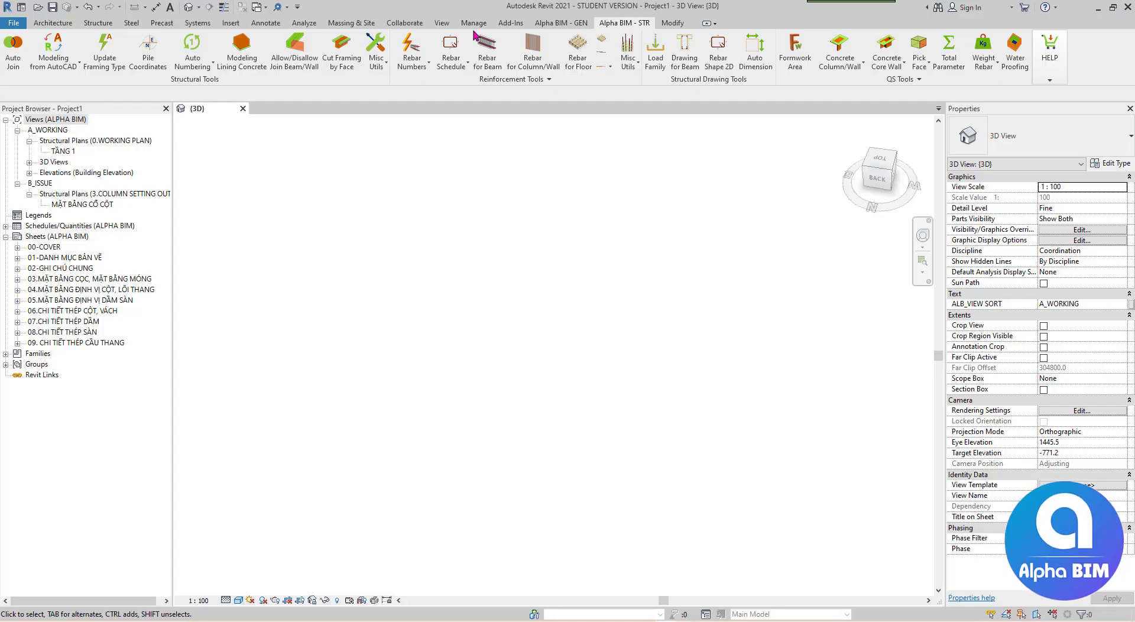
{"action": "left_click", "coordinate": [53, 71]}
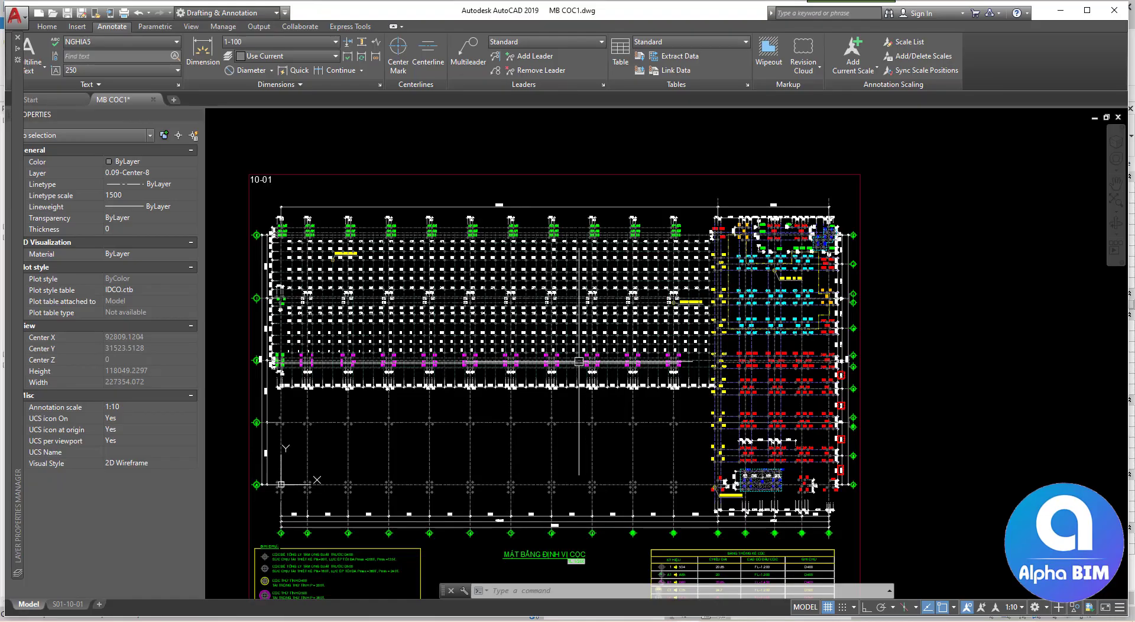
Inspect the C, G and D pile rows, then zoom into the GHI CHÚ legend near grid A
{"action": "scroll", "coordinate": [720, 363], "scroll_direction": "up", "scroll_amount": 3}
{"action": "scroll", "coordinate": [720, 364], "scroll_direction": "up", "scroll_amount": 3}
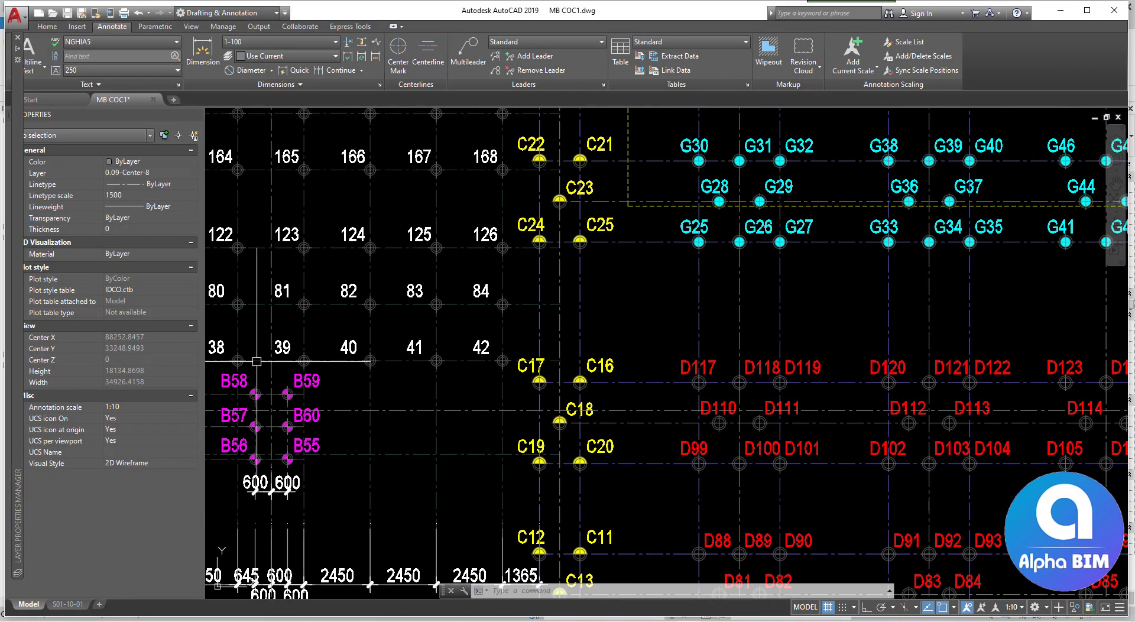
{"action": "middle_click_drag", "start_coordinate": [720, 363], "coordinate": [679, 484]}
{"action": "middle_click_drag", "start_coordinate": [551, 404], "coordinate": [531, 356]}
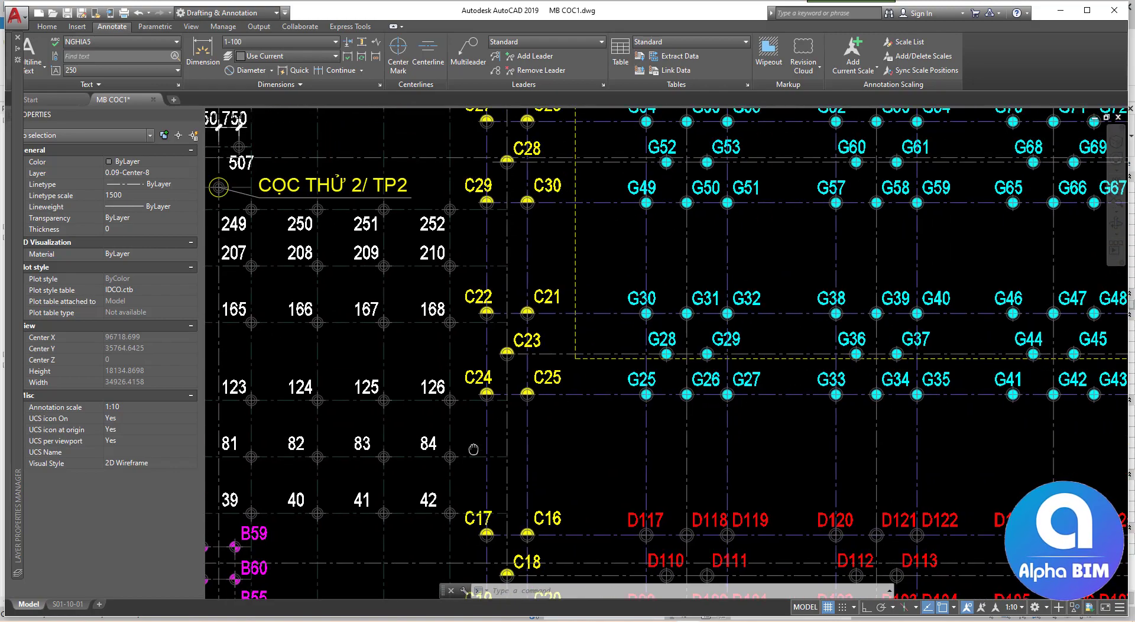
{"action": "scroll", "coordinate": [531, 356], "scroll_direction": "down", "scroll_amount": 3}
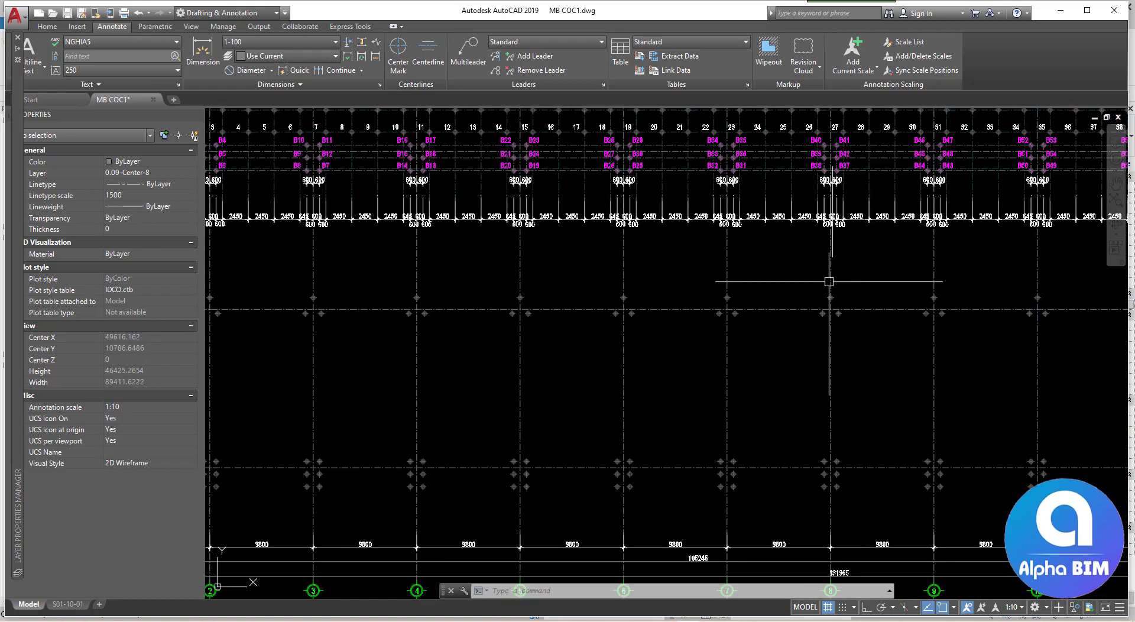
{"action": "middle_click_drag", "start_coordinate": [531, 356], "coordinate": [464, 449]}
{"action": "scroll", "coordinate": [516, 516], "scroll_direction": "up", "scroll_amount": 2}
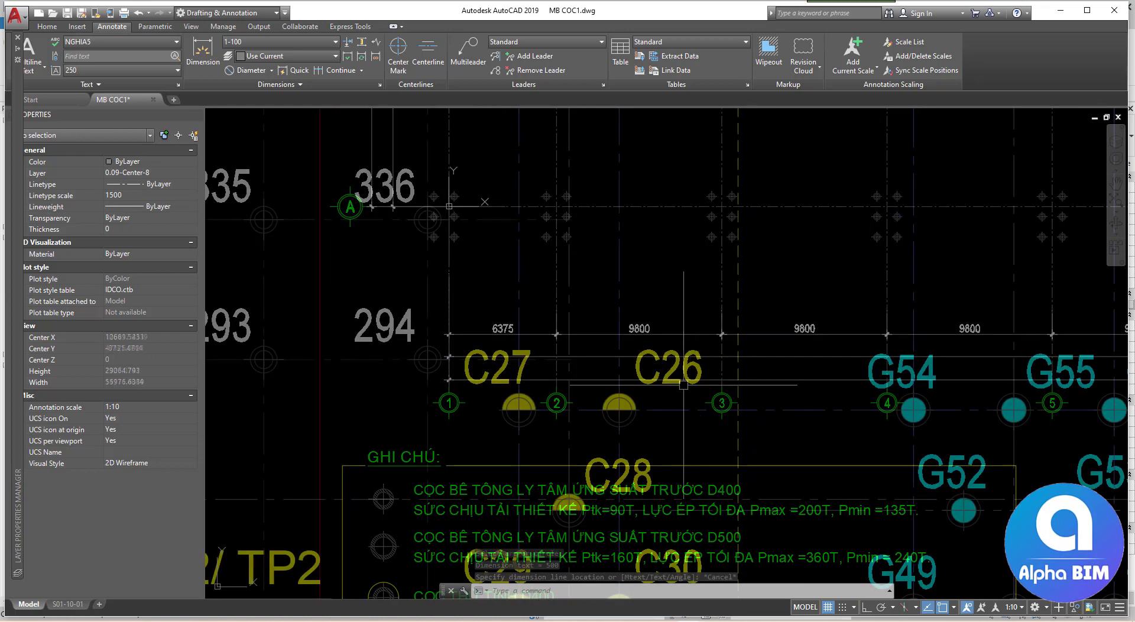
Select the C26 pile block and every block similar to it
{"action": "left_click", "coordinate": [632, 402]}
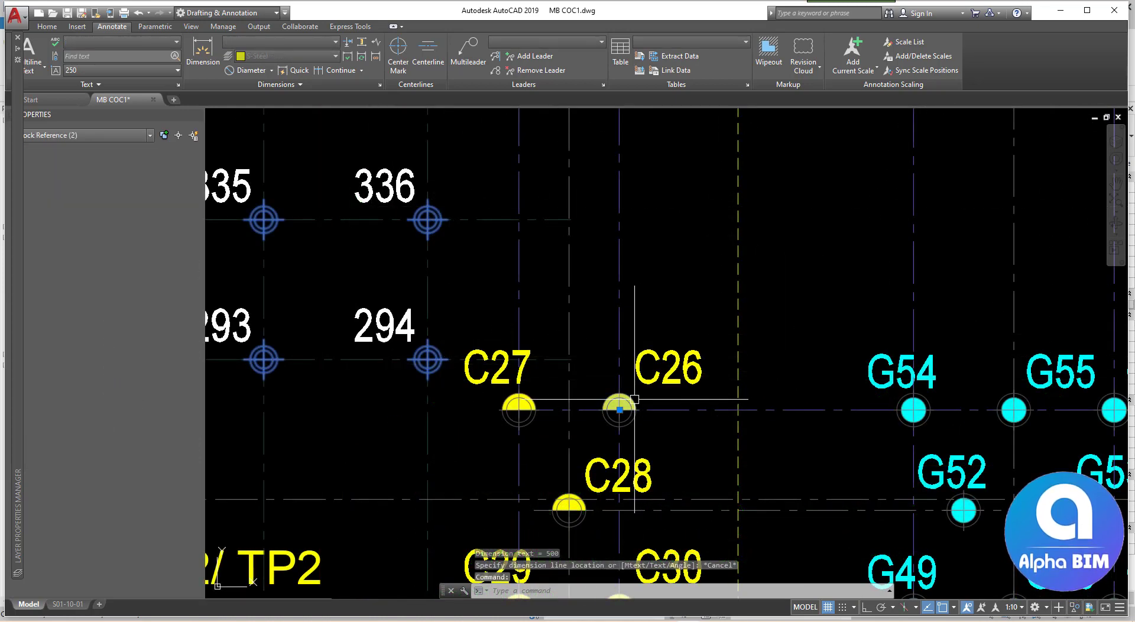
{"action": "right_click", "coordinate": [634, 402]}
{"action": "left_click", "coordinate": [675, 295]}
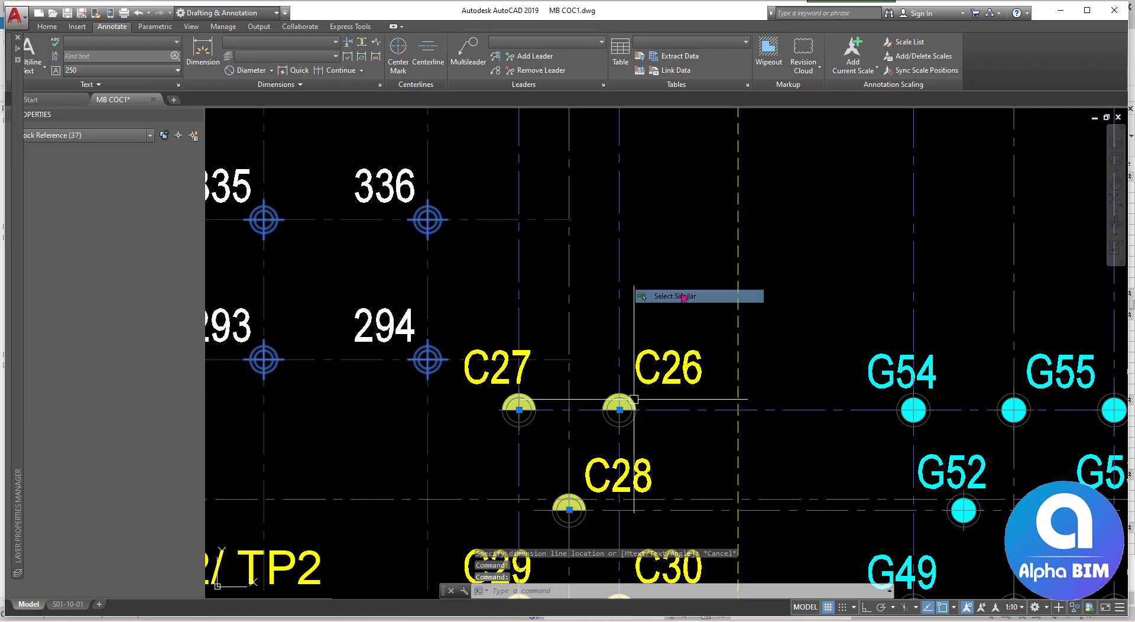
{"action": "scroll", "coordinate": [585, 307], "scroll_direction": "down", "scroll_amount": 4}
{"action": "middle_click_drag", "start_coordinate": [721, 383], "coordinate": [564, 155]}
{"action": "scroll", "coordinate": [607, 220], "scroll_direction": "down", "scroll_amount": 3}
{"action": "scroll", "coordinate": [586, 231], "scroll_direction": "down", "scroll_amount": 2}
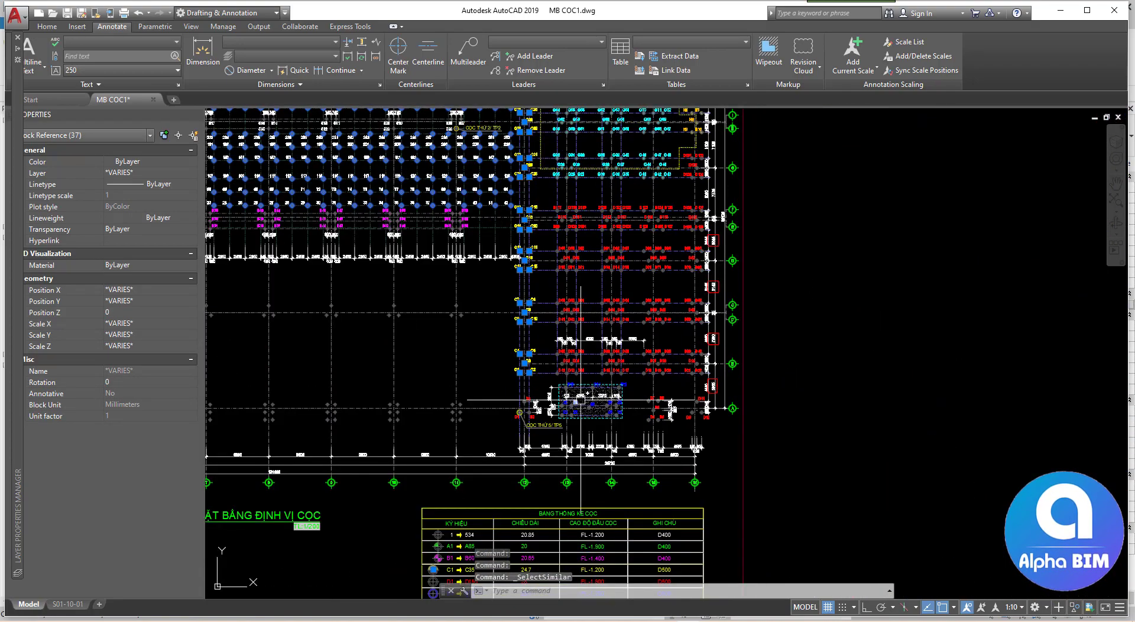
{"action": "scroll", "coordinate": [574, 361], "scroll_direction": "up", "scroll_amount": 3}
{"action": "scroll", "coordinate": [575, 362], "scroll_direction": "up", "scroll_amount": 4}
{"action": "scroll", "coordinate": [575, 362], "scroll_direction": "up", "scroll_amount": 4}
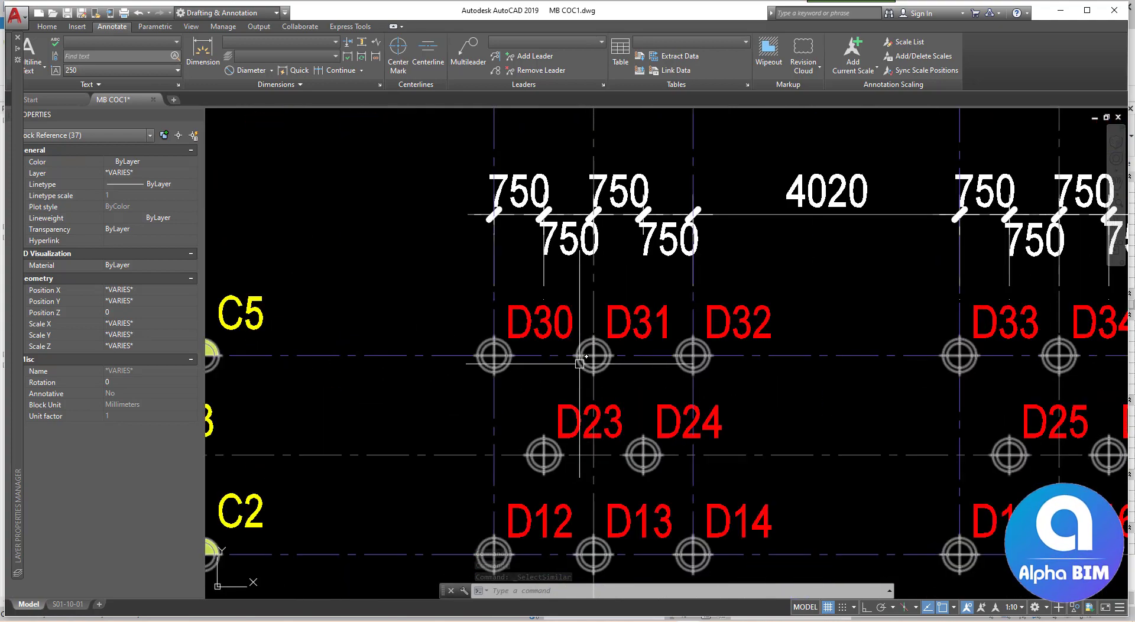
Add all blocks matching a D pile, then isolate the 38 selected pile blocks
{"action": "right_click", "coordinate": [579, 363]}
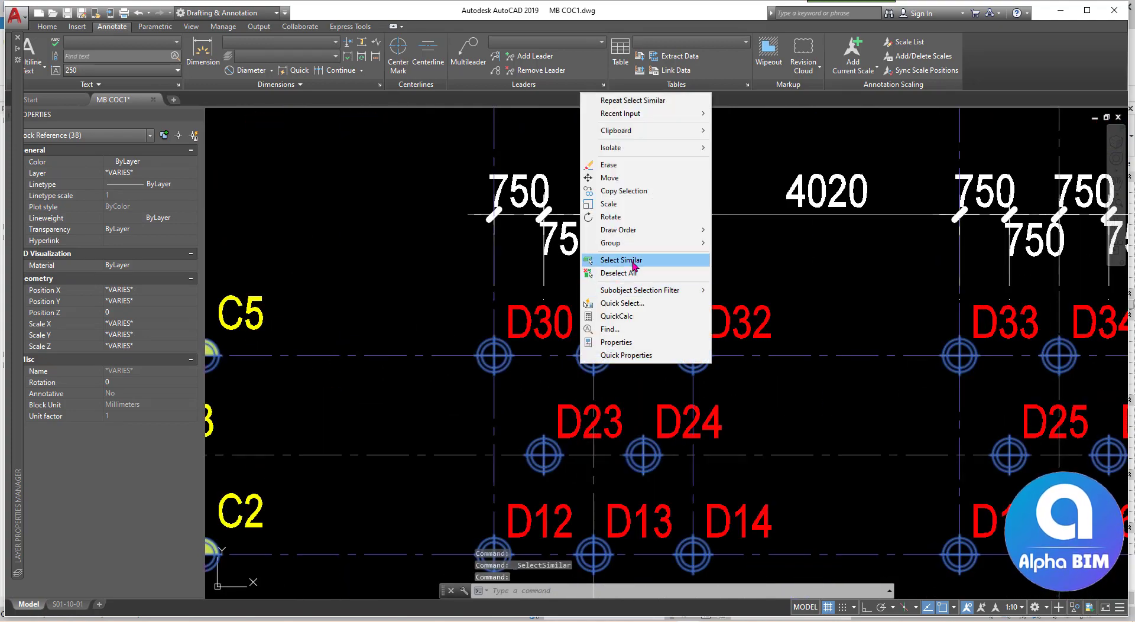
{"action": "left_click", "coordinate": [633, 266]}
{"action": "scroll", "coordinate": [842, 220], "scroll_direction": "down", "scroll_amount": 6}
{"action": "scroll", "coordinate": [843, 220], "scroll_direction": "up", "scroll_amount": 2}
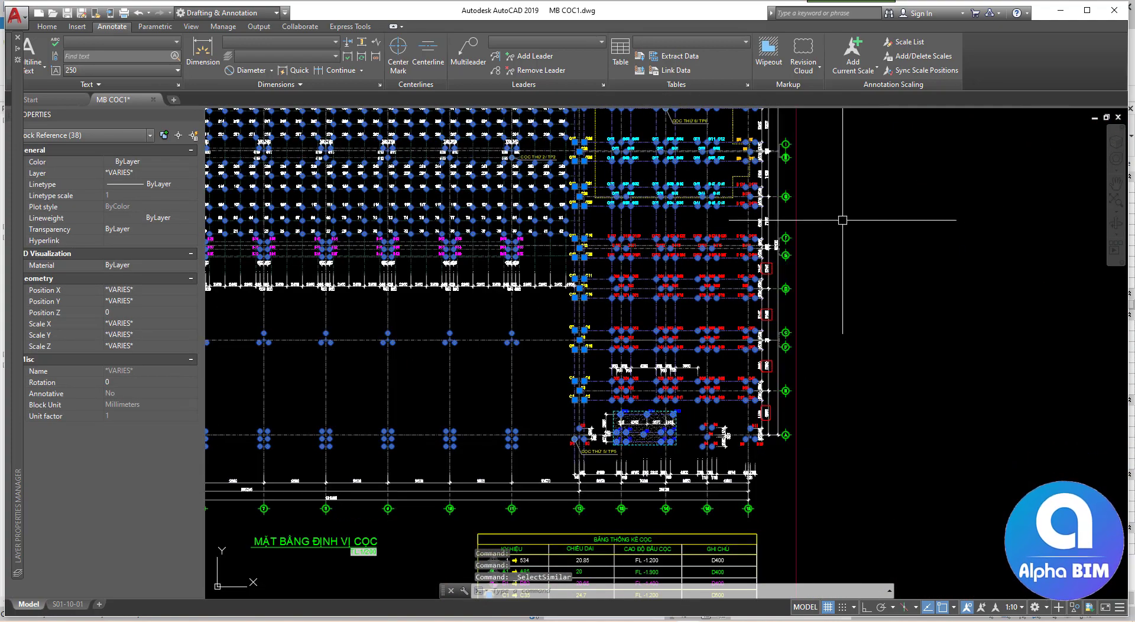
{"action": "middle_click_drag", "start_coordinate": [842, 220], "coordinate": [823, 456]}
{"action": "right_click", "coordinate": [815, 338]}
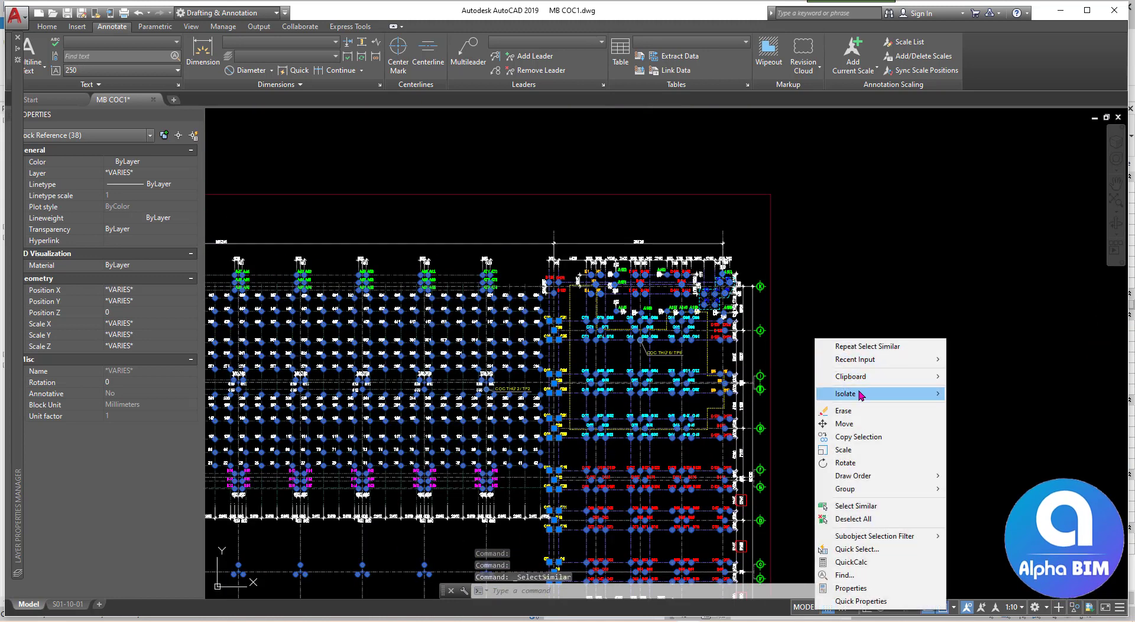
{"action": "mouse_move", "coordinate": [878, 392]}
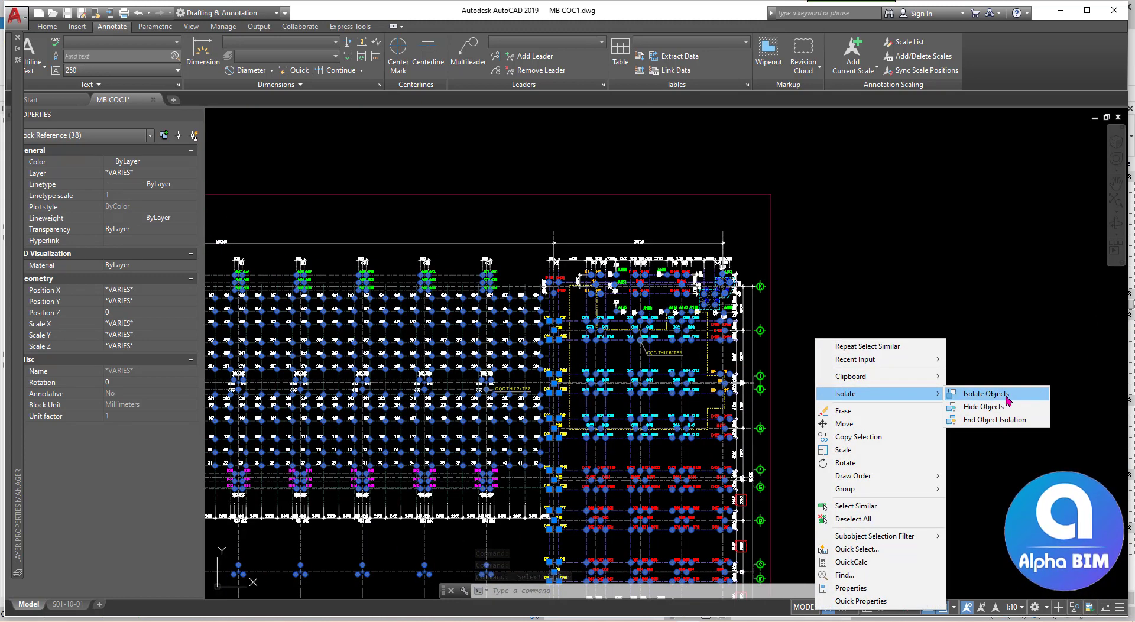
{"action": "left_click", "coordinate": [1007, 394]}
{"action": "scroll", "coordinate": [648, 362], "scroll_direction": "down", "scroll_amount": 2}
Select the isolated MBCOCX pile-group block and open it in the Block Editor
{"action": "scroll", "coordinate": [600, 417], "scroll_direction": "up", "scroll_amount": 5}
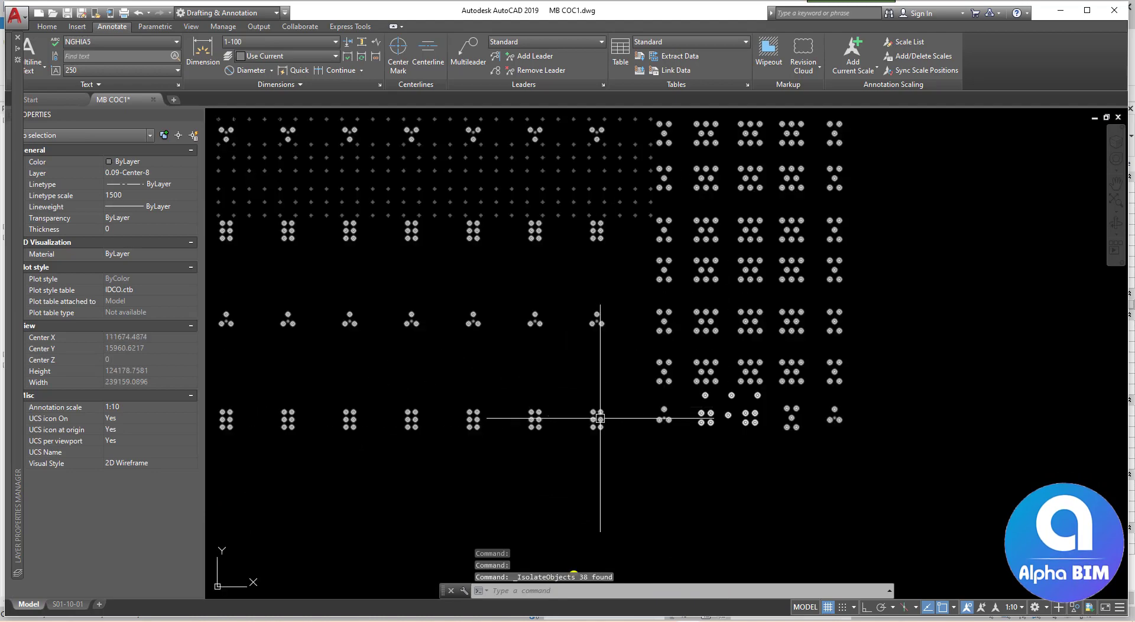
{"action": "key", "text": "ctrl+a"}
{"action": "middle_click_drag", "start_coordinate": [482, 488], "coordinate": [653, 340]}
{"action": "right_click", "coordinate": [654, 340]}
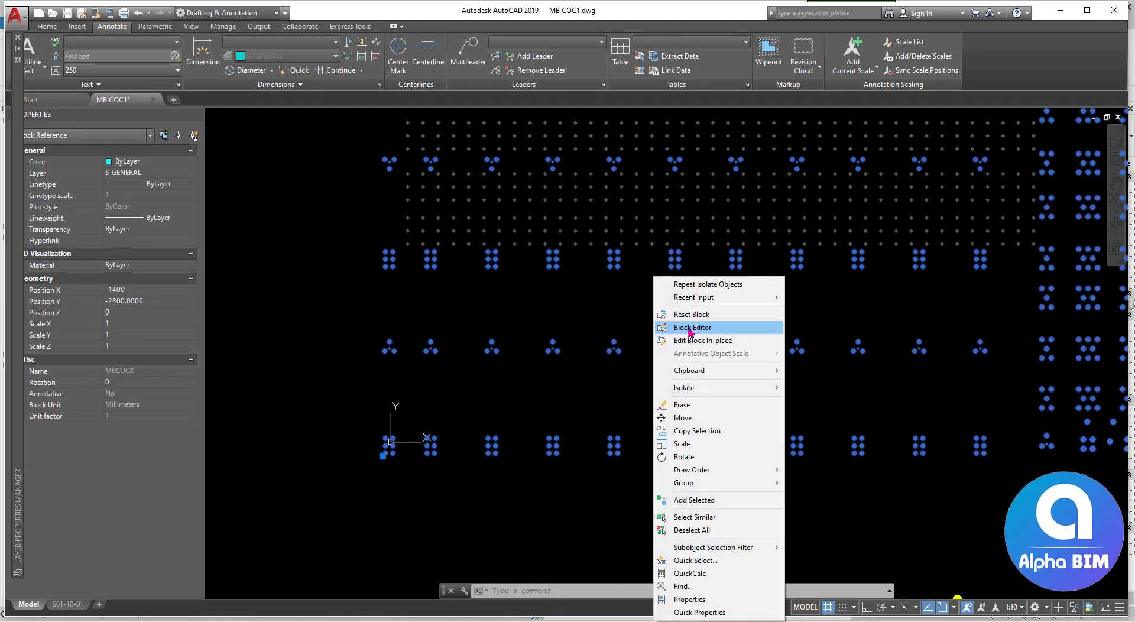
{"action": "left_click", "coordinate": [690, 329]}
Zoom into the bottom pile row and pick a CD400 pile to see its options
{"action": "scroll", "coordinate": [685, 331], "scroll_direction": "up", "scroll_amount": 3}
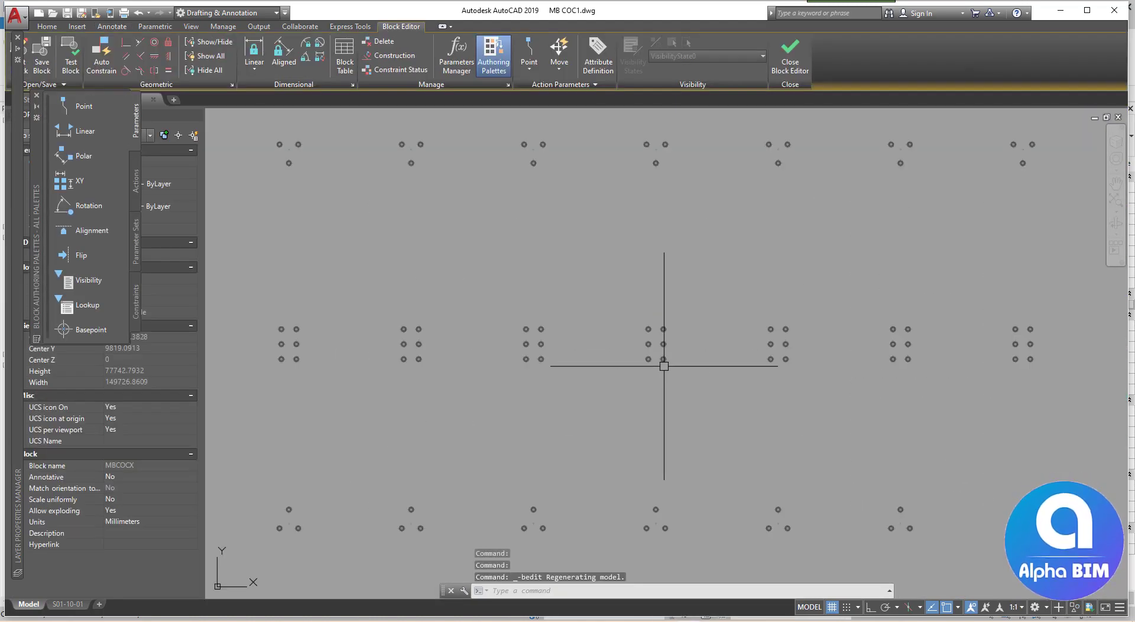
{"action": "middle_click_drag", "start_coordinate": [587, 406], "coordinate": [724, 324]}
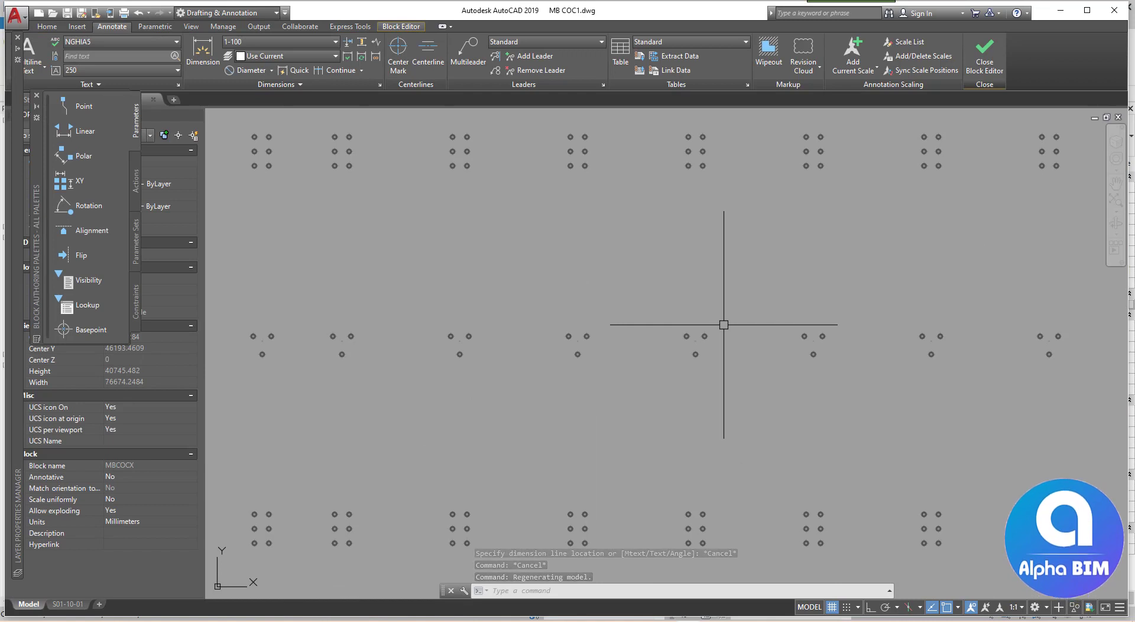
{"action": "scroll", "coordinate": [482, 349], "scroll_direction": "up", "scroll_amount": 5}
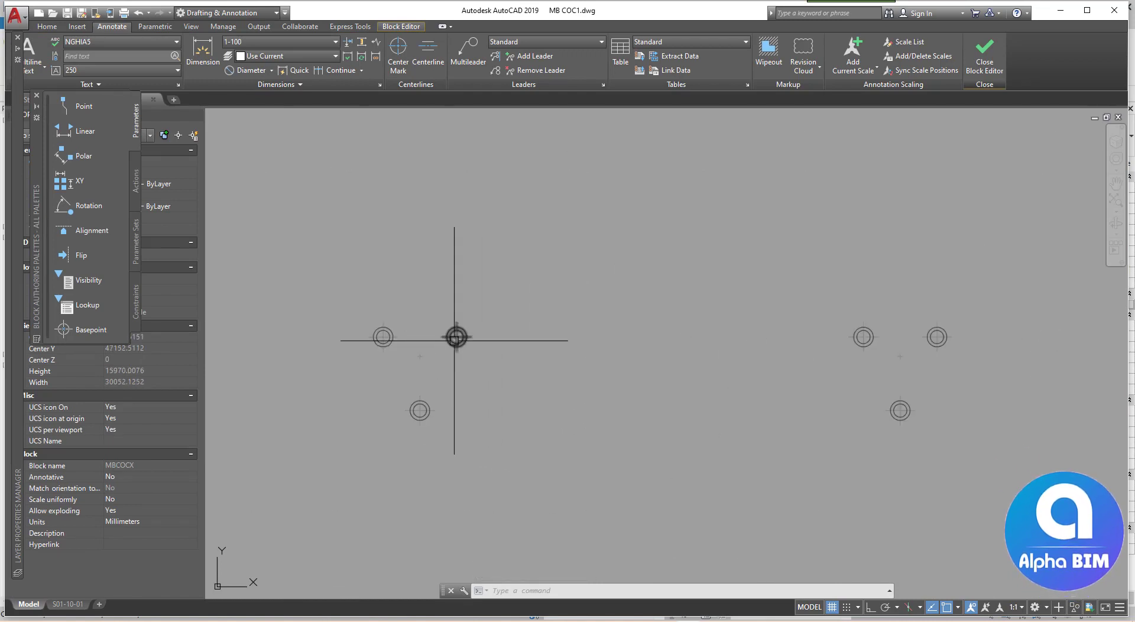
{"action": "scroll", "coordinate": [467, 332], "scroll_direction": "up", "scroll_amount": 10}
{"action": "left_click", "coordinate": [484, 293]}
{"action": "right_click", "coordinate": [485, 294]}
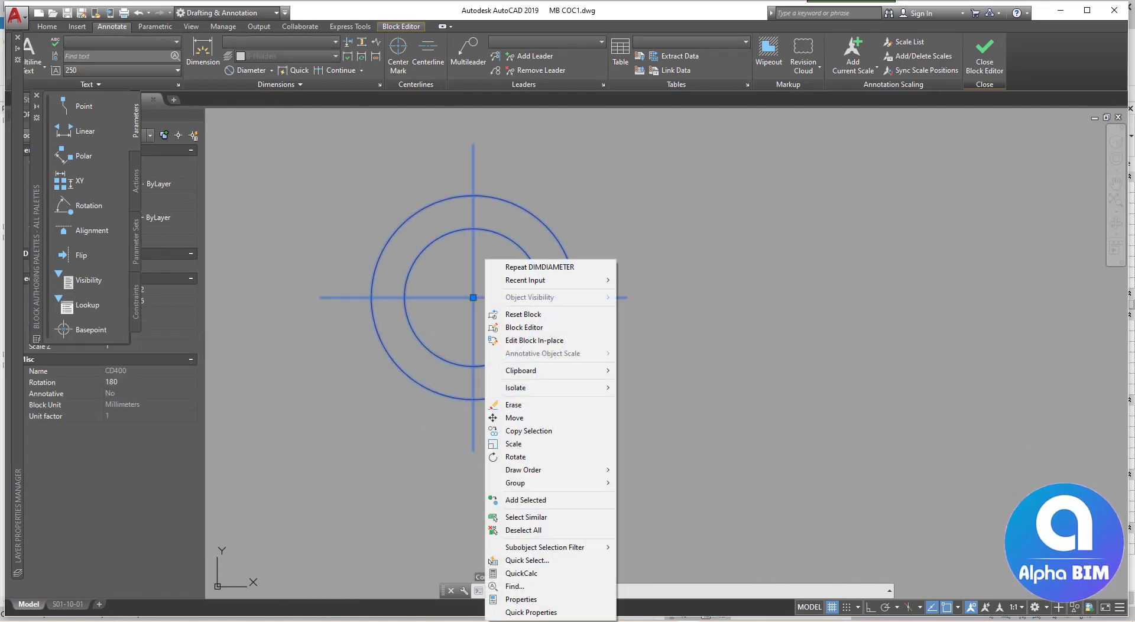
Select all CD400 piles and measure a pile circle with DIMDIAMETER, reading 400
{"action": "left_click", "coordinate": [538, 518]}
{"action": "scroll", "coordinate": [473, 299], "scroll_direction": "down", "scroll_amount": 3}
{"action": "scroll", "coordinate": [857, 384], "scroll_direction": "down", "scroll_amount": 5}
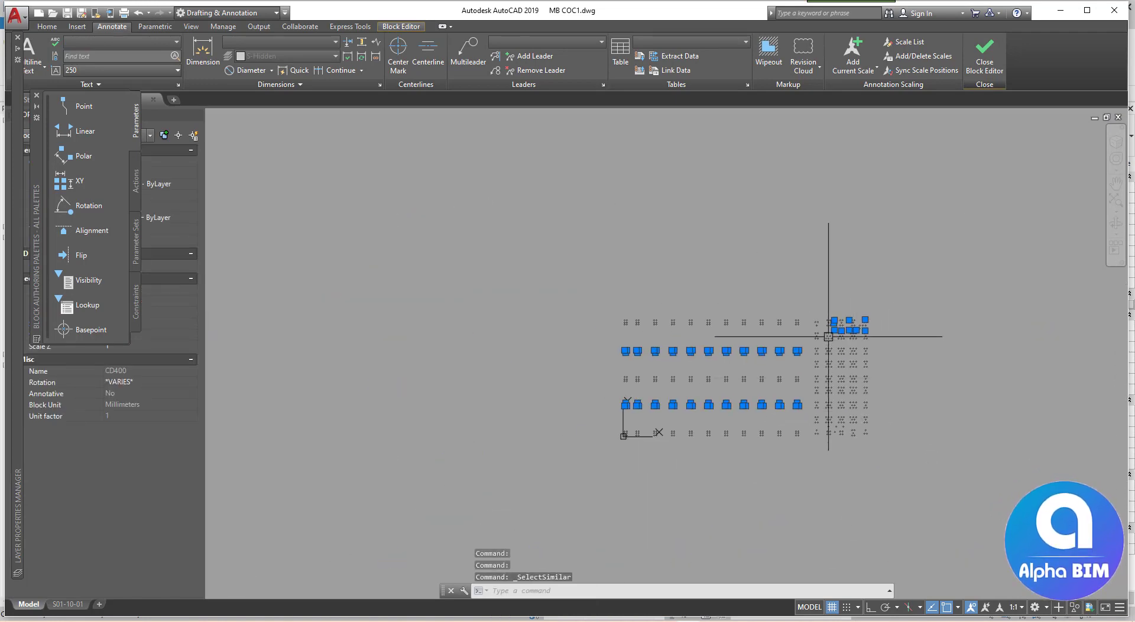
{"action": "scroll", "coordinate": [829, 336], "scroll_direction": "up", "scroll_amount": 5}
{"action": "scroll", "coordinate": [776, 316], "scroll_direction": "up", "scroll_amount": 6}
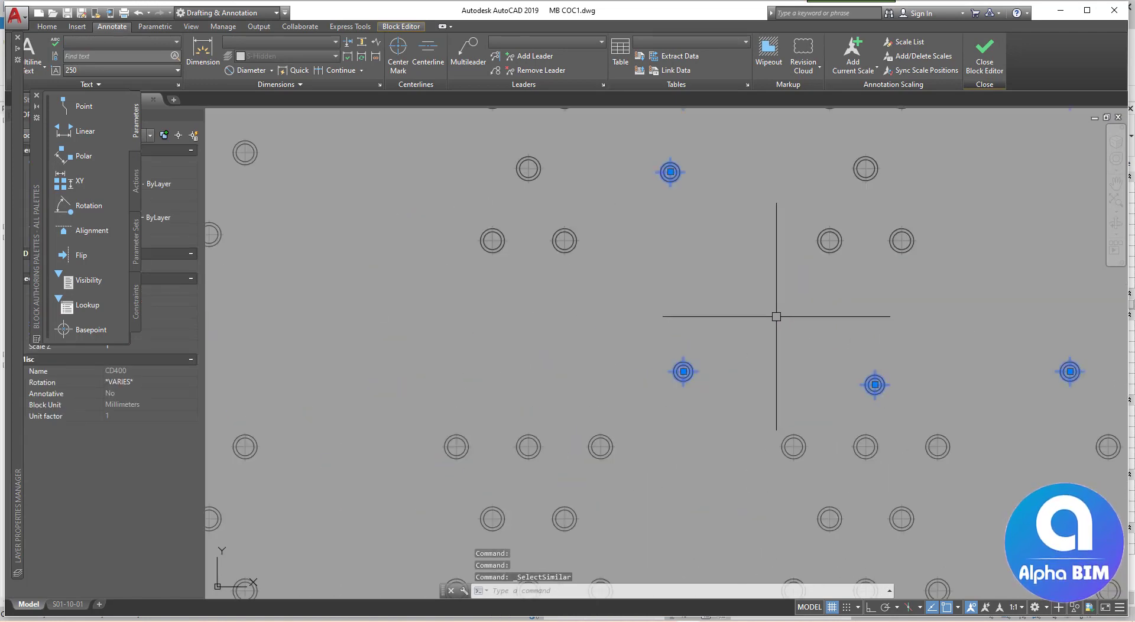
{"action": "left_click", "coordinate": [259, 75]}
{"action": "scroll", "coordinate": [685, 356], "scroll_direction": "up", "scroll_amount": 3}
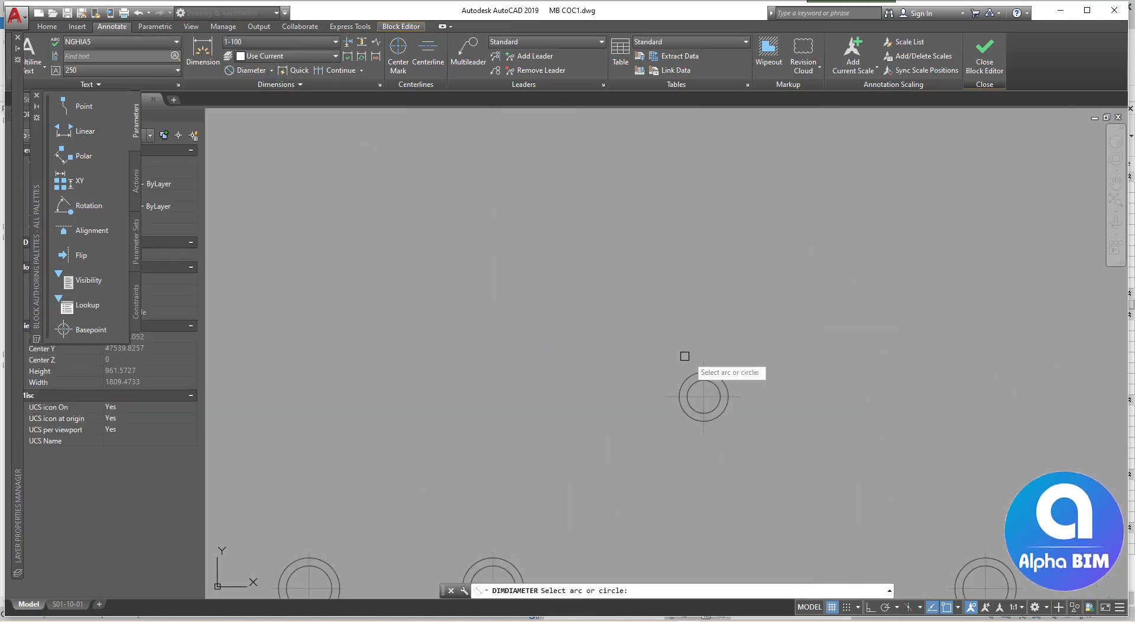
{"action": "left_click", "coordinate": [715, 374]}
{"action": "scroll", "coordinate": [786, 355], "scroll_direction": "down", "scroll_amount": 5}
{"action": "key", "text": "Escape"}
{"action": "scroll", "coordinate": [700, 315], "scroll_direction": "down", "scroll_amount": 3}
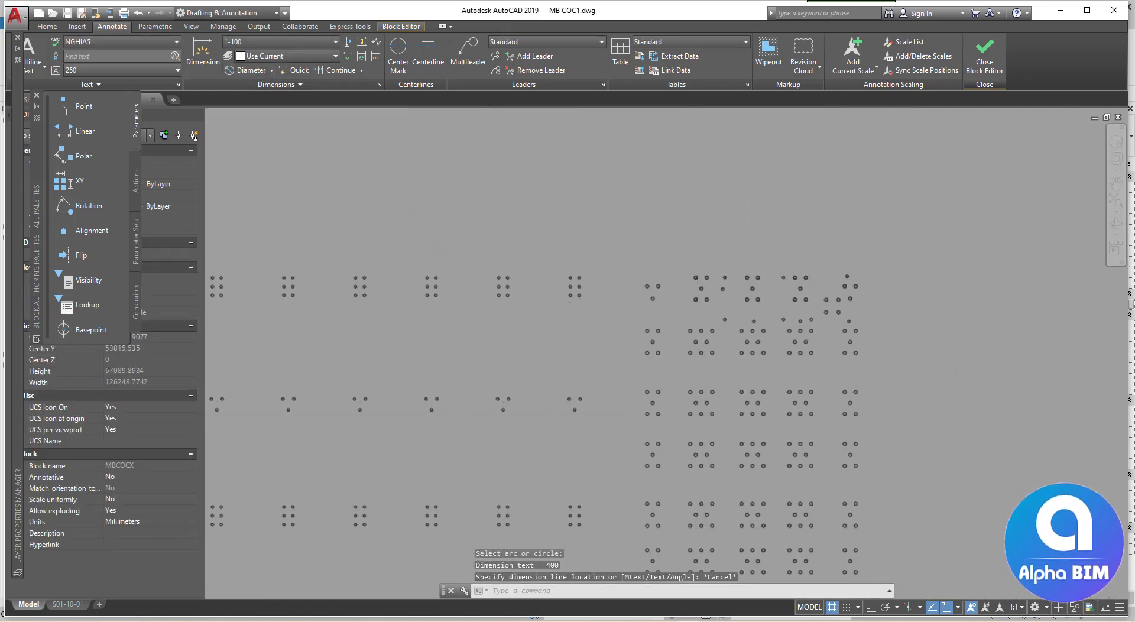
{"action": "scroll", "coordinate": [474, 292], "scroll_direction": "up", "scroll_amount": 5}
Reselect the matching CD400 piles and recheck another pile circle's diameter as 400
{"action": "left_click", "coordinate": [476, 291]}
{"action": "right_click", "coordinate": [477, 291]}
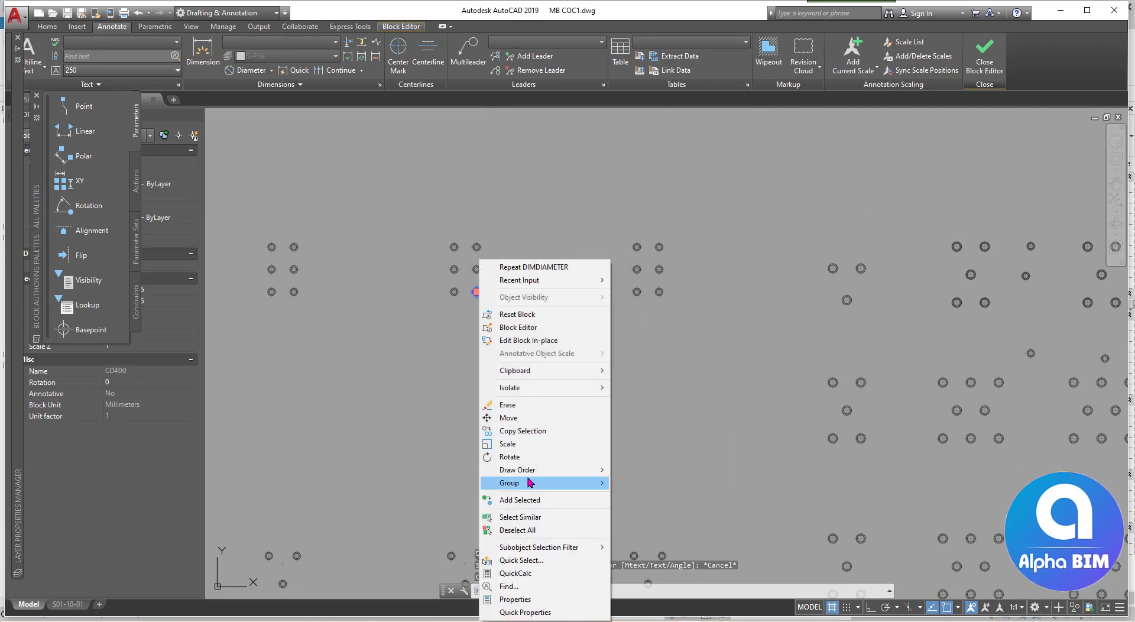
{"action": "left_click", "coordinate": [530, 517]}
{"action": "scroll", "coordinate": [600, 332], "scroll_direction": "down", "scroll_amount": 5}
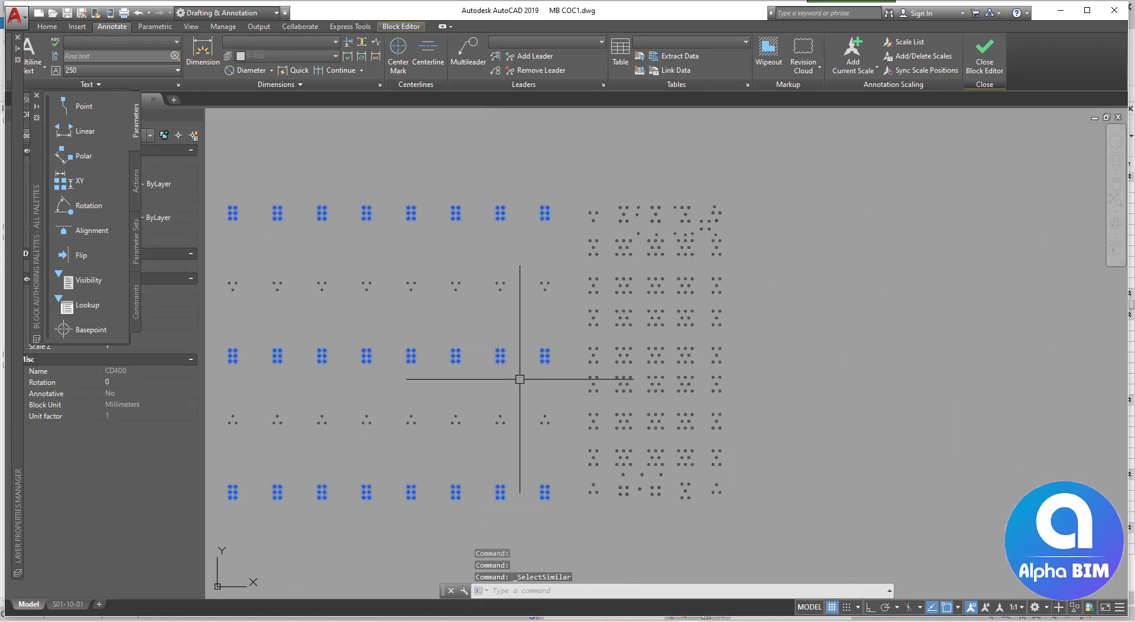
{"action": "middle_click_drag", "start_coordinate": [519, 379], "coordinate": [804, 320]}
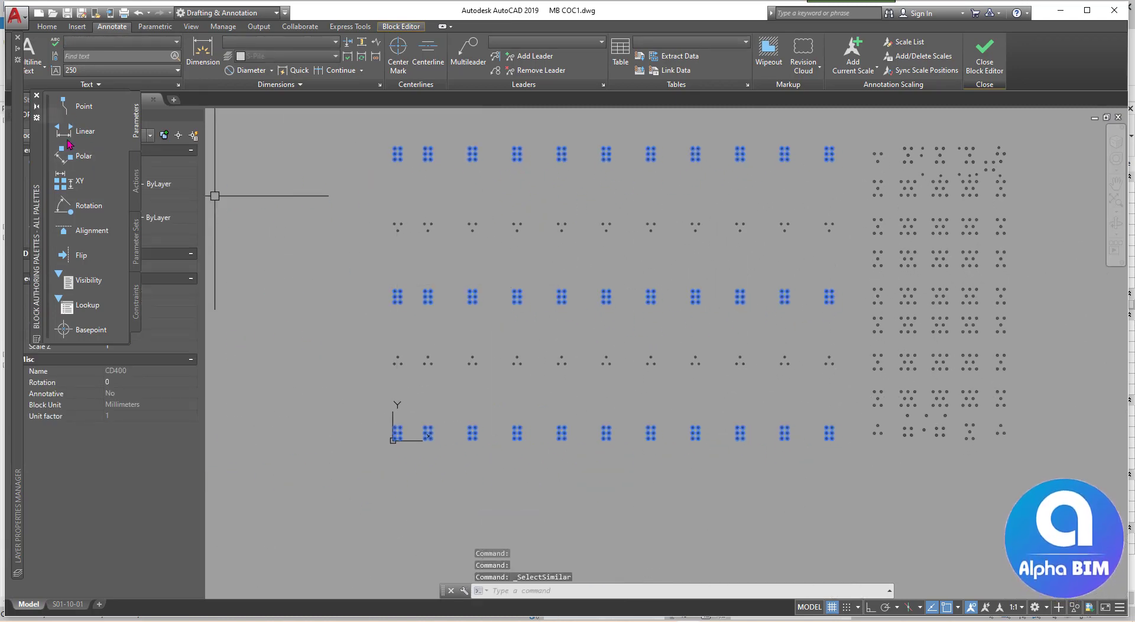
{"action": "scroll", "coordinate": [394, 451], "scroll_direction": "up", "scroll_amount": 3}
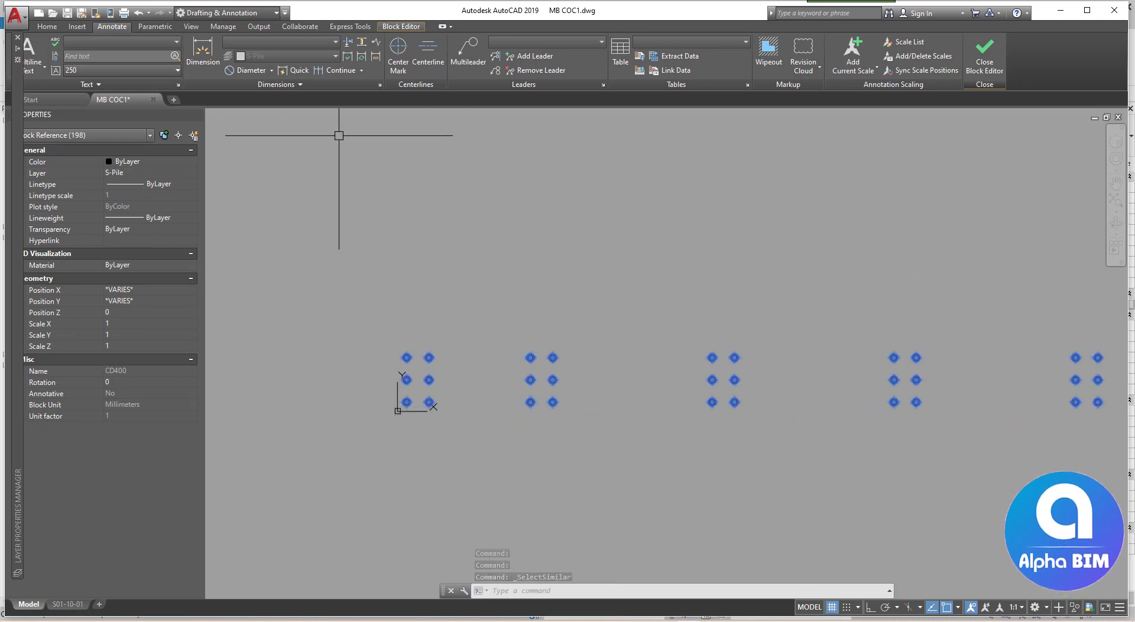
{"action": "left_click", "coordinate": [245, 69]}
{"action": "scroll", "coordinate": [414, 369], "scroll_direction": "up", "scroll_amount": 10}
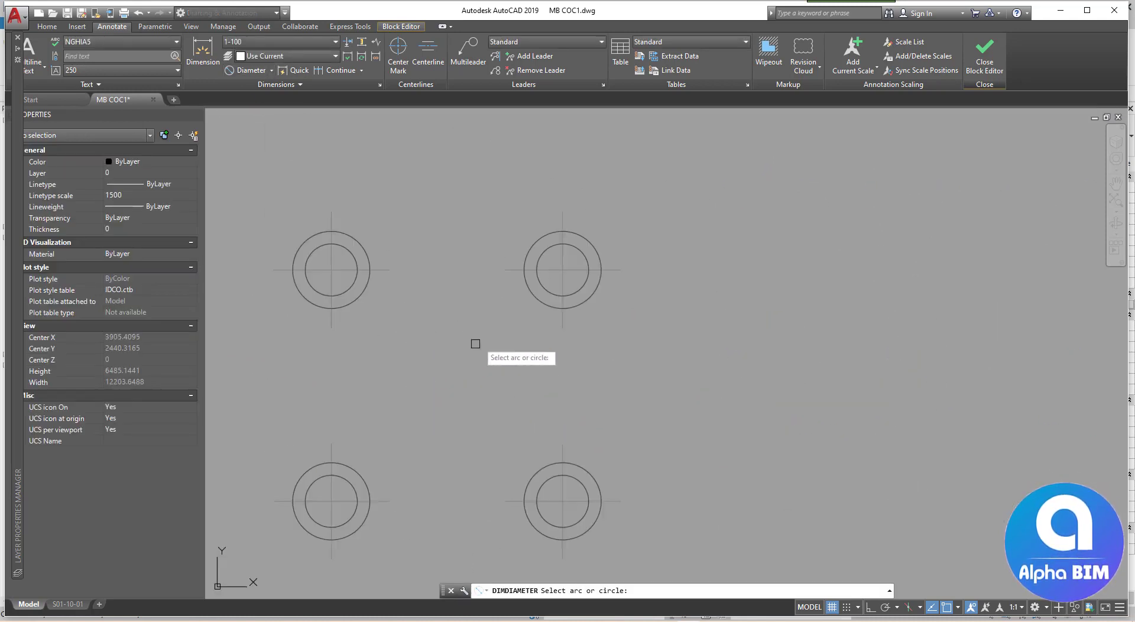
{"action": "left_click", "coordinate": [590, 238]}
{"action": "scroll", "coordinate": [578, 343], "scroll_direction": "down", "scroll_amount": 15}
{"action": "key", "text": "Escape"}
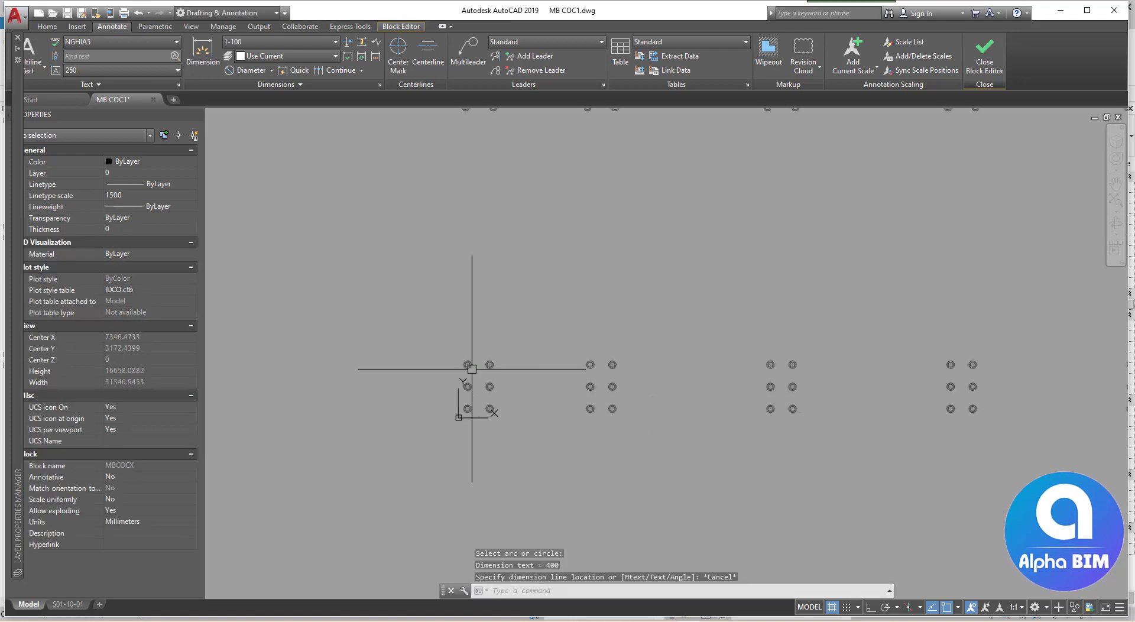
Select the 198 blocks similar to a CD400 pile, then remeasure a pile circle's diameter
{"action": "left_click", "coordinate": [473, 364]}
{"action": "right_click", "coordinate": [473, 364]}
{"action": "left_click", "coordinate": [514, 244]}
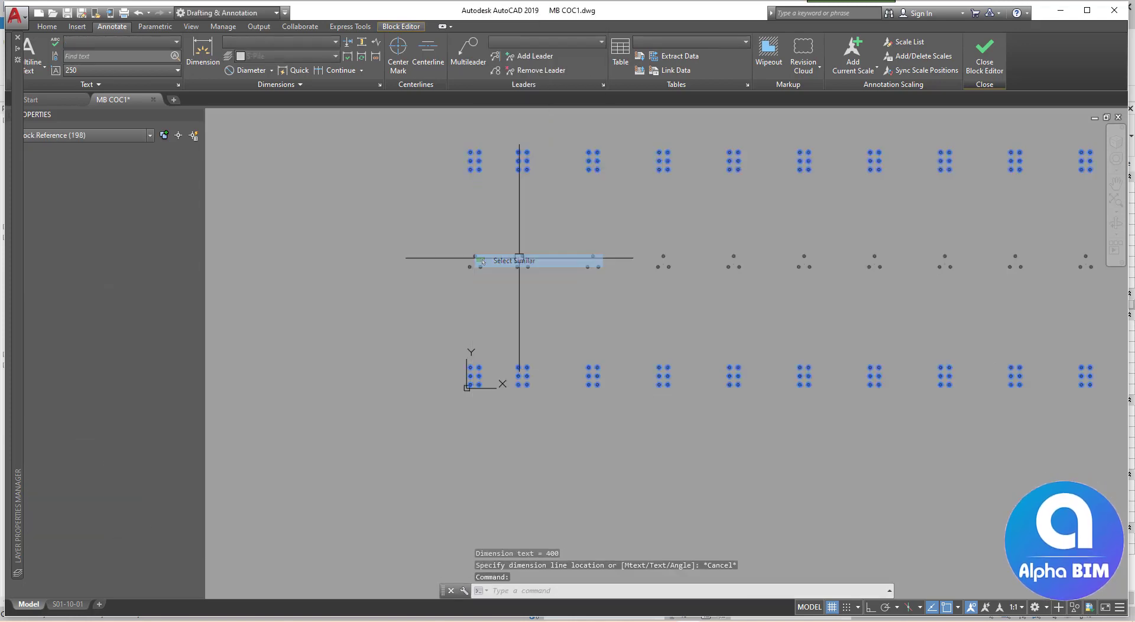
{"action": "scroll", "coordinate": [632, 388], "scroll_direction": "down", "scroll_amount": 6}
{"action": "scroll", "coordinate": [629, 380], "scroll_direction": "up", "scroll_amount": 3}
{"action": "key", "text": "Escape"}
{"action": "scroll", "coordinate": [629, 299], "scroll_direction": "up", "scroll_amount": 6}
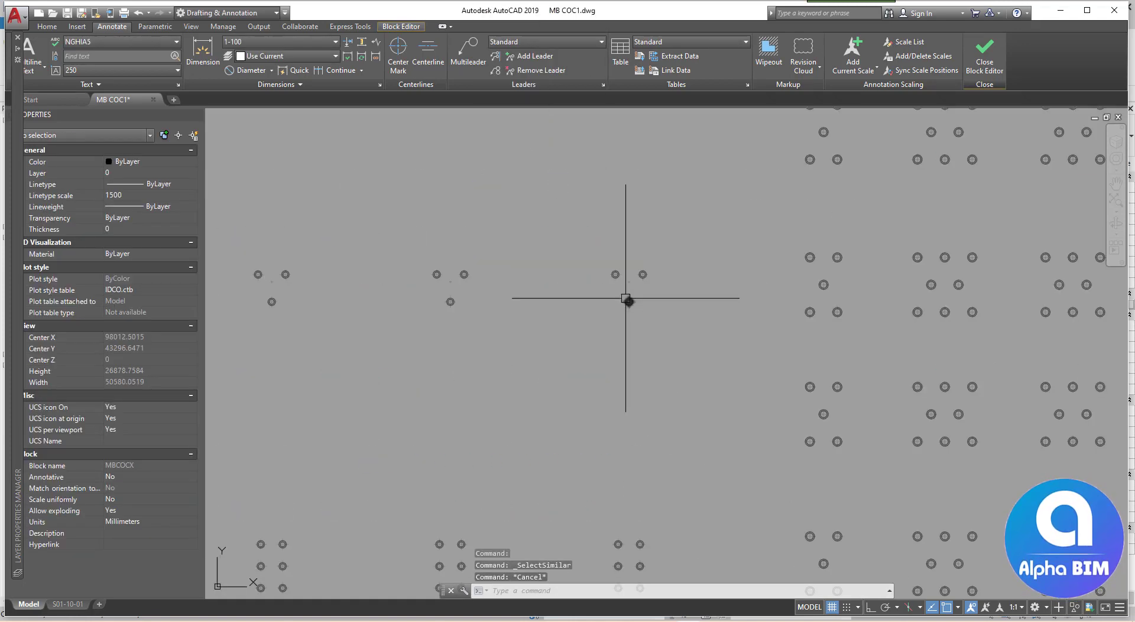
{"action": "right_click", "coordinate": [625, 298]}
{"action": "left_click", "coordinate": [650, 304]}
{"action": "scroll", "coordinate": [562, 322], "scroll_direction": "up", "scroll_amount": 6}
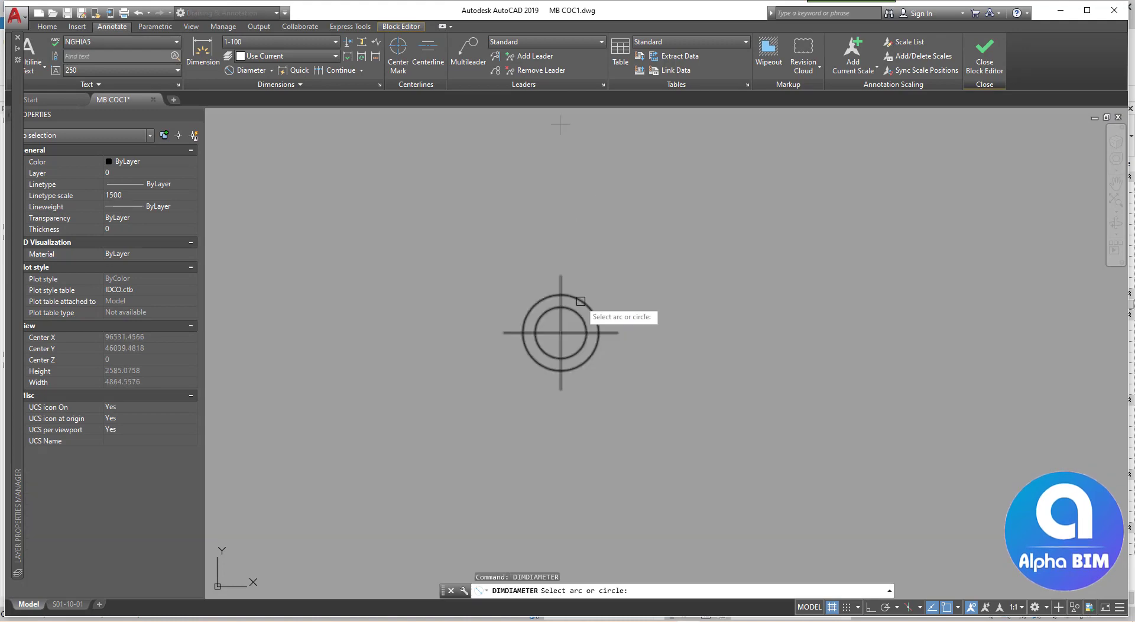
{"action": "left_click", "coordinate": [581, 301]}
{"action": "key", "text": "Escape"}
Select the 76 matching hidden-line pile blocks, then measure a larger pile circle's diameter
{"action": "left_click", "coordinate": [594, 324]}
{"action": "right_click", "coordinate": [595, 324]}
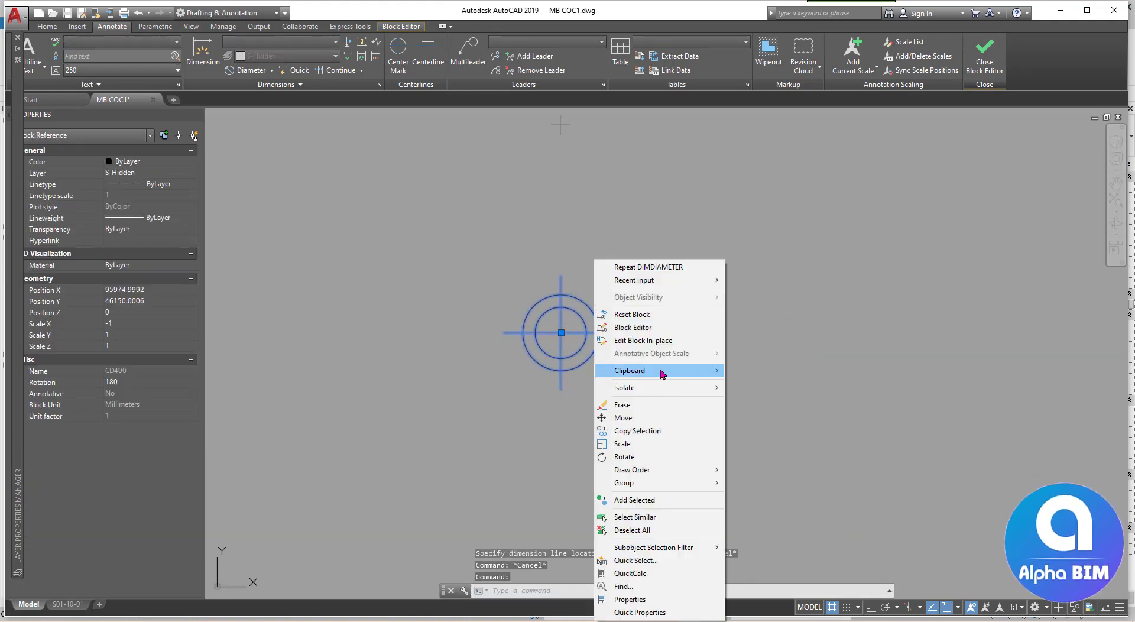
{"action": "left_click", "coordinate": [634, 518]}
{"action": "scroll", "coordinate": [544, 378], "scroll_direction": "down", "scroll_amount": 8}
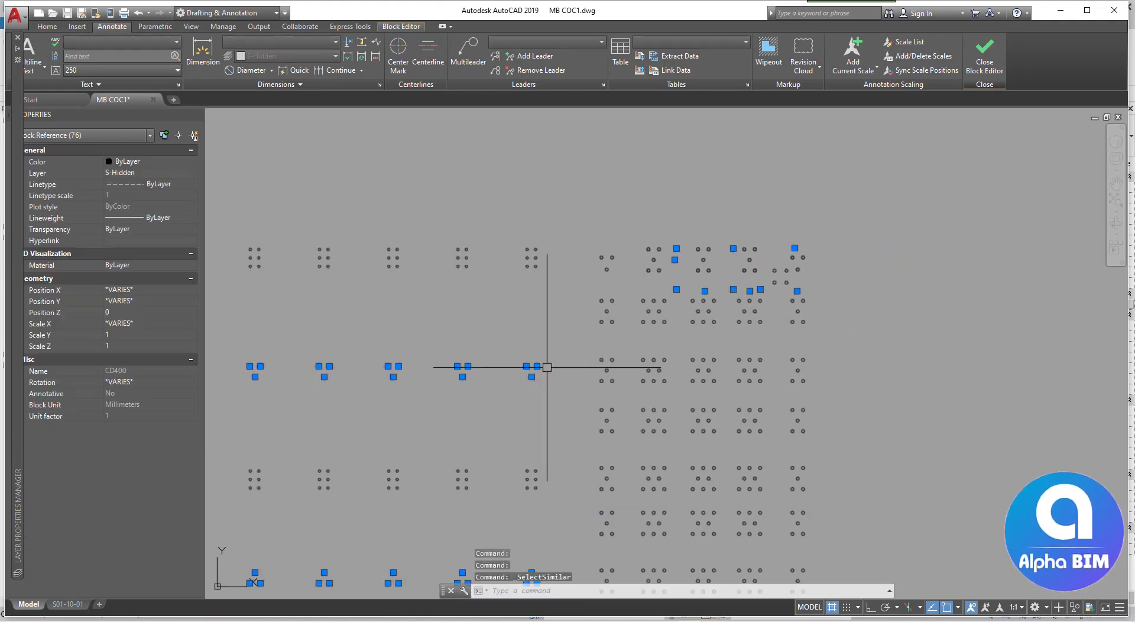
{"action": "scroll", "coordinate": [562, 362], "scroll_direction": "down", "scroll_amount": 2}
{"action": "key", "text": "Escape"}
{"action": "scroll", "coordinate": [591, 296], "scroll_direction": "up", "scroll_amount": 6}
{"action": "right_click", "coordinate": [636, 267]}
{"action": "mouse_move", "coordinate": [676, 286]}
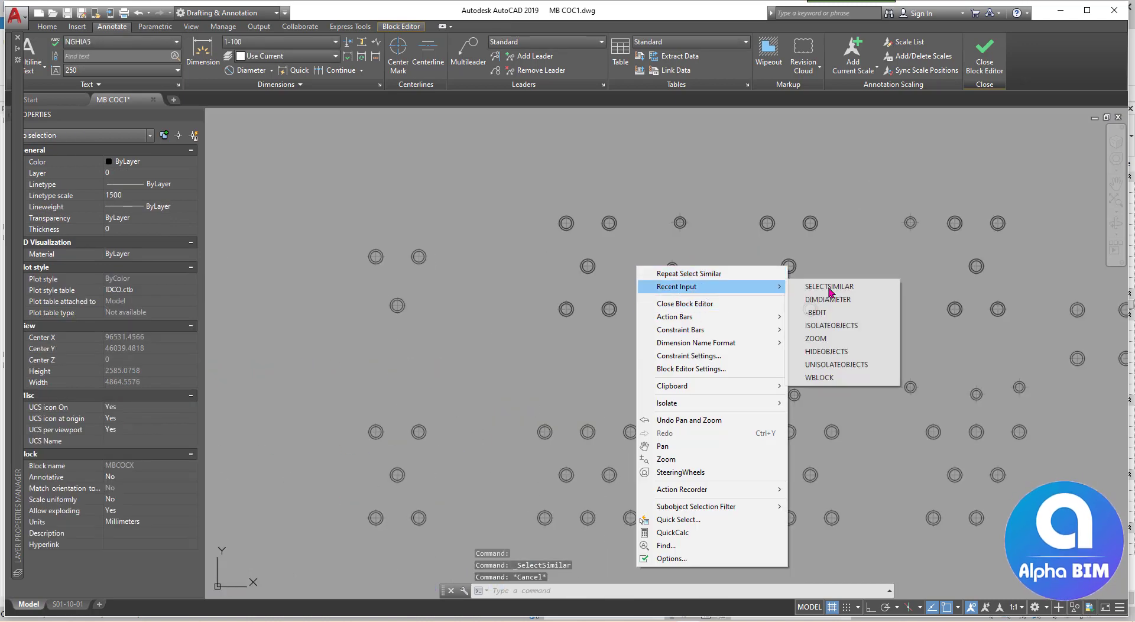
{"action": "left_click", "coordinate": [847, 304]}
{"action": "scroll", "coordinate": [574, 322], "scroll_direction": "up", "scroll_amount": 4}
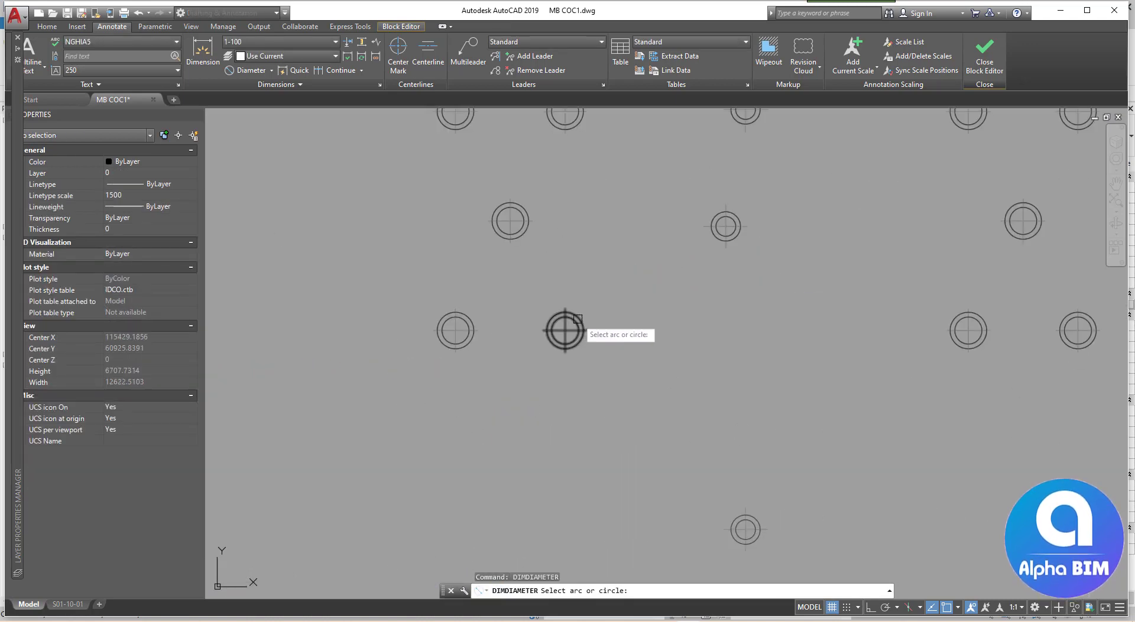
{"action": "left_click", "coordinate": [577, 320]}
{"action": "key", "text": "Escape"}
{"action": "key", "text": "Escape"}
Select all 298 CD500 pile blocks with Select Similar, then pick a single CD500 block
{"action": "left_click", "coordinate": [570, 330]}
{"action": "right_click", "coordinate": [576, 331]}
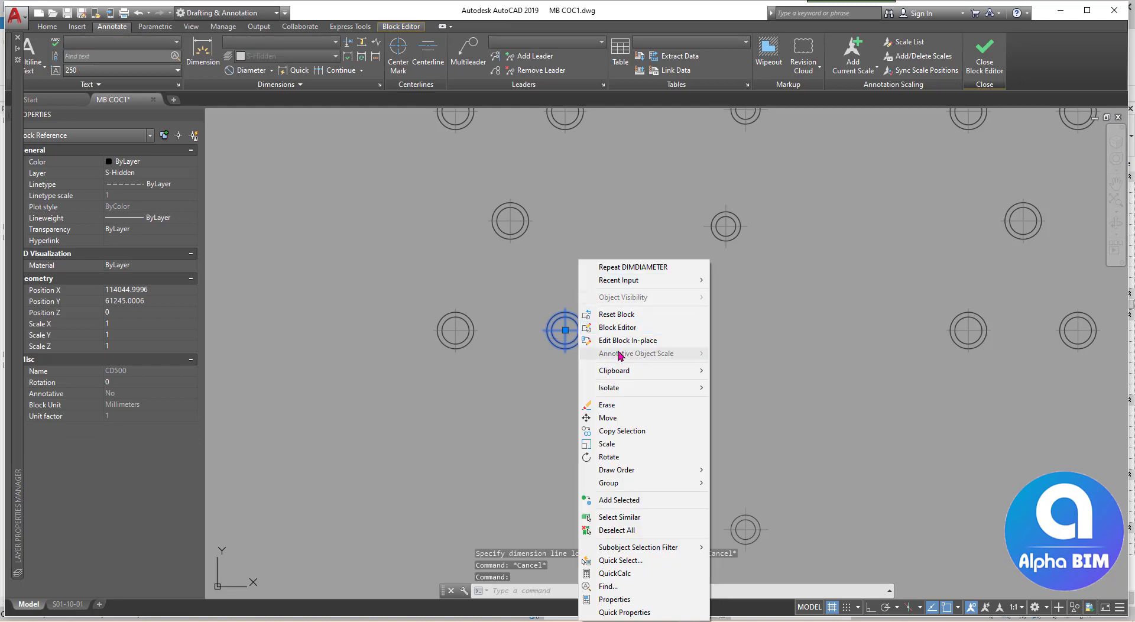
{"action": "left_click", "coordinate": [620, 517]}
{"action": "scroll", "coordinate": [600, 411], "scroll_direction": "down", "scroll_amount": 10}
{"action": "scroll", "coordinate": [578, 337], "scroll_direction": "up", "scroll_amount": 5}
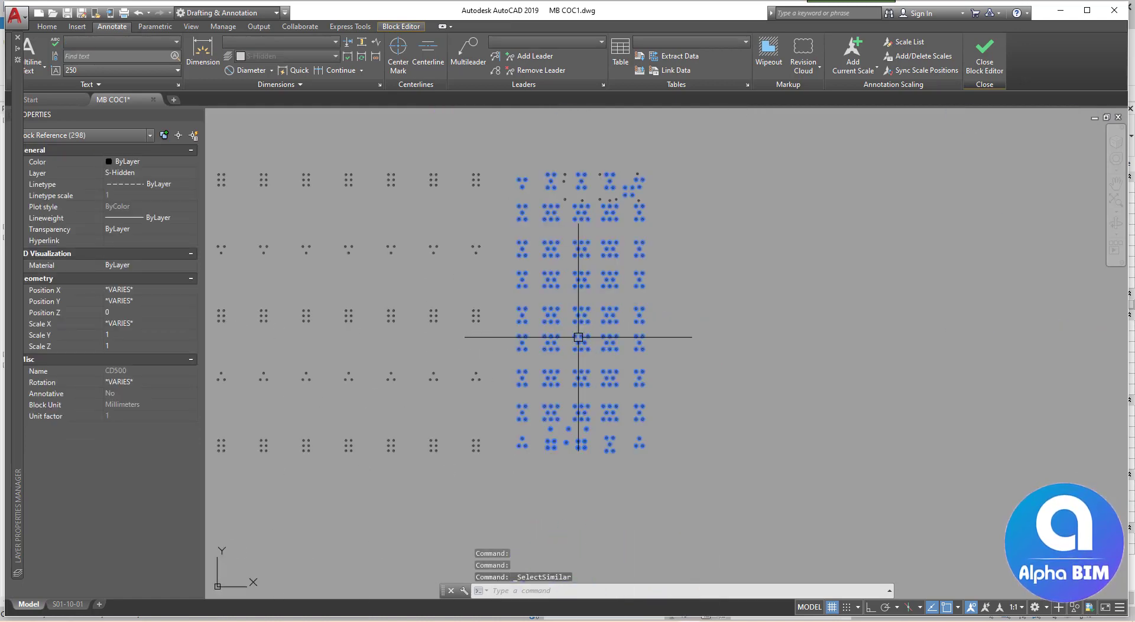
{"action": "scroll", "coordinate": [578, 337], "scroll_direction": "up", "scroll_amount": 4}
{"action": "scroll", "coordinate": [578, 337], "scroll_direction": "down", "scroll_amount": 2}
{"action": "key", "text": "Escape"}
{"action": "left_click", "coordinate": [541, 405]}
Open the CD500 pile block in the Block Editor, choosing Discard changes at the prompt
{"action": "right_click", "coordinate": [541, 404]}
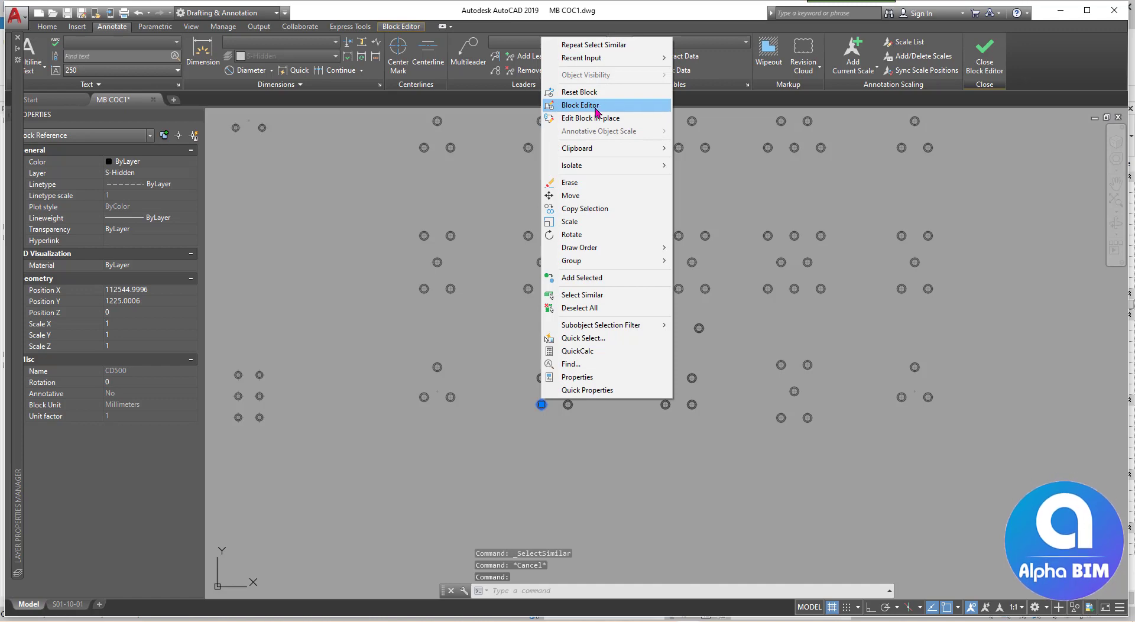
{"action": "left_click", "coordinate": [596, 111]}
{"action": "key", "text": "Escape"}
{"action": "key", "text": "Escape"}
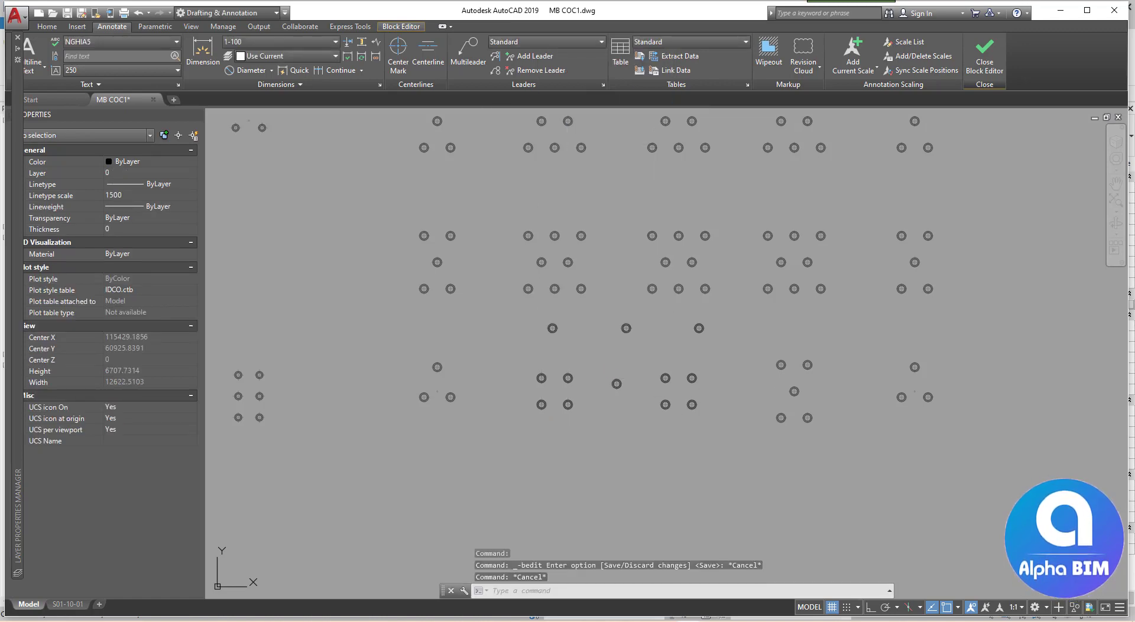
{"action": "scroll", "coordinate": [562, 398], "scroll_direction": "up", "scroll_amount": 3}
{"action": "left_click", "coordinate": [570, 423]}
{"action": "scroll", "coordinate": [562, 459], "scroll_direction": "up", "scroll_amount": 2}
{"action": "right_click", "coordinate": [563, 459]}
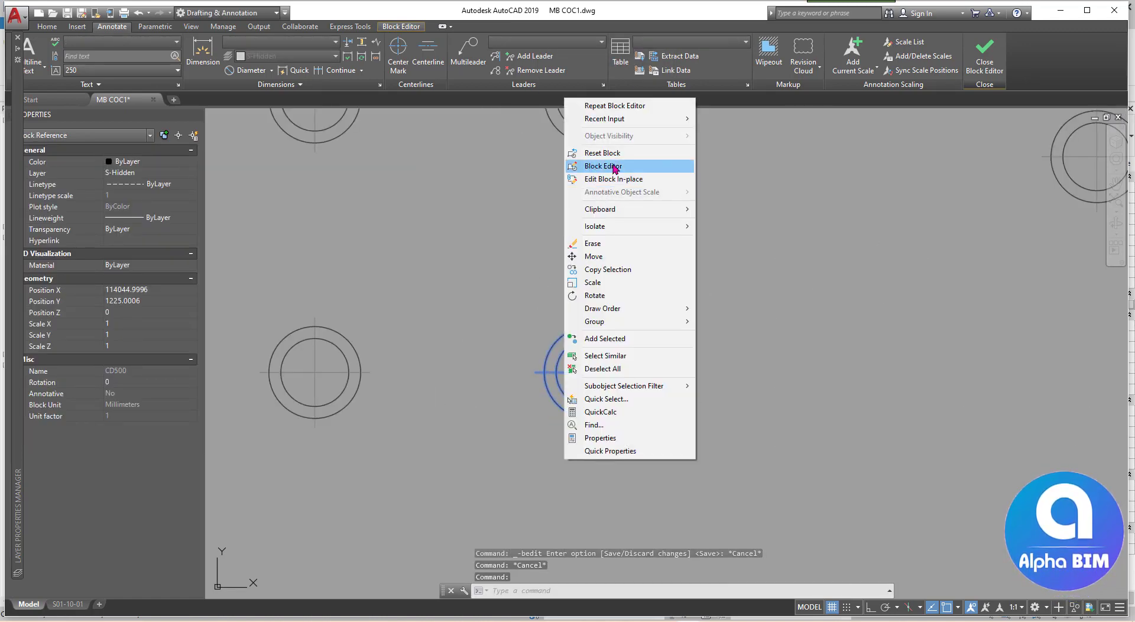
{"action": "left_click", "coordinate": [613, 166]}
{"action": "left_click", "coordinate": [656, 206]}
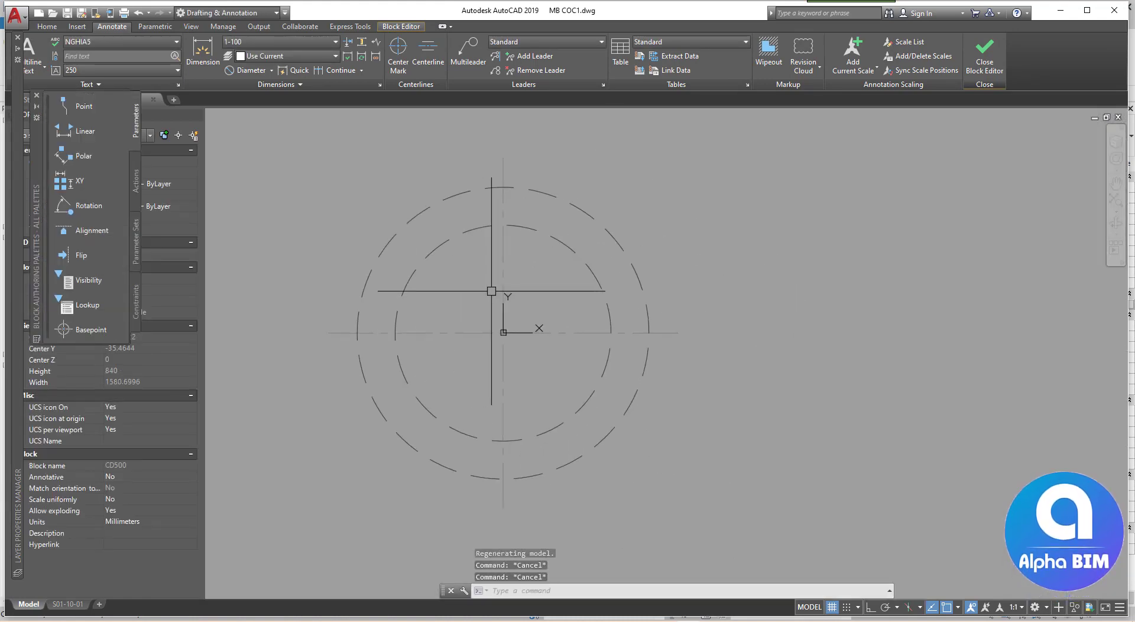
{"action": "type", "text": "LA"}
In the LA layer manager, create layer BIM - D500 with colour red, then close it
{"action": "key", "text": "Return"}
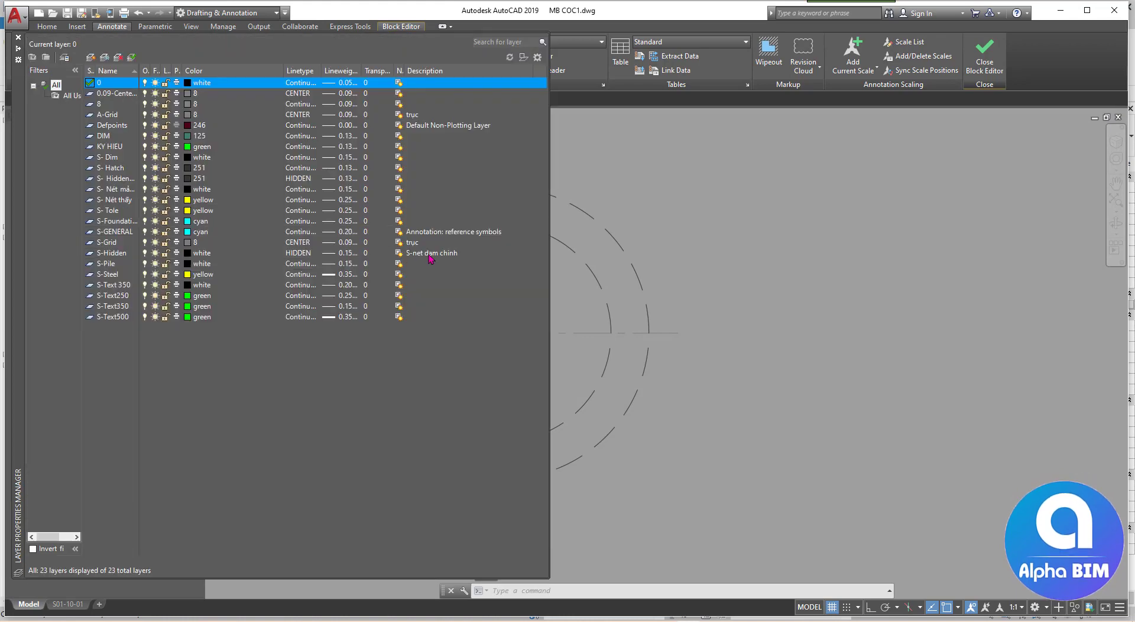
{"action": "right_click", "coordinate": [214, 380]}
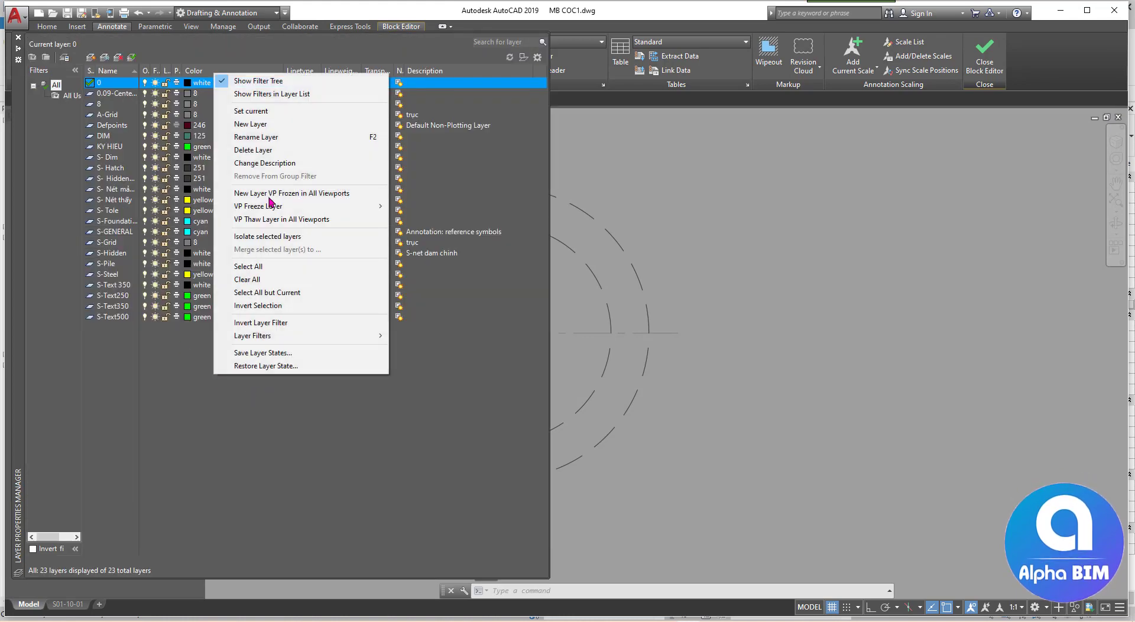
{"action": "left_click", "coordinate": [263, 137]}
{"action": "key", "text": "Return"}
{"action": "right_click", "coordinate": [207, 375]}
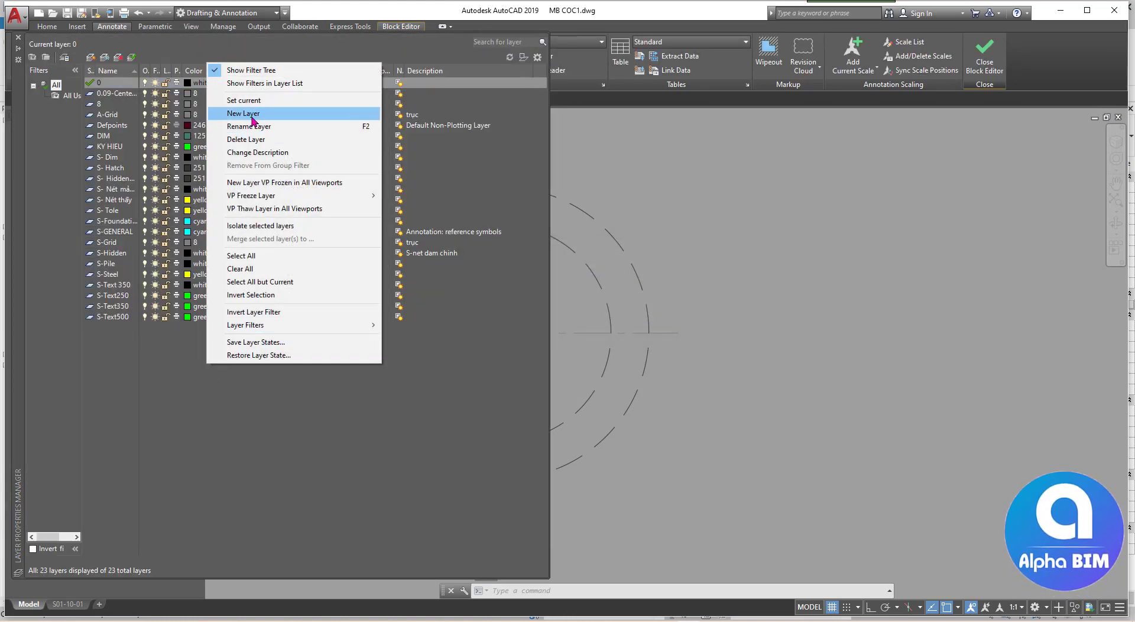
{"action": "left_click", "coordinate": [243, 114]}
{"action": "type", "text": "BIM - D500"}
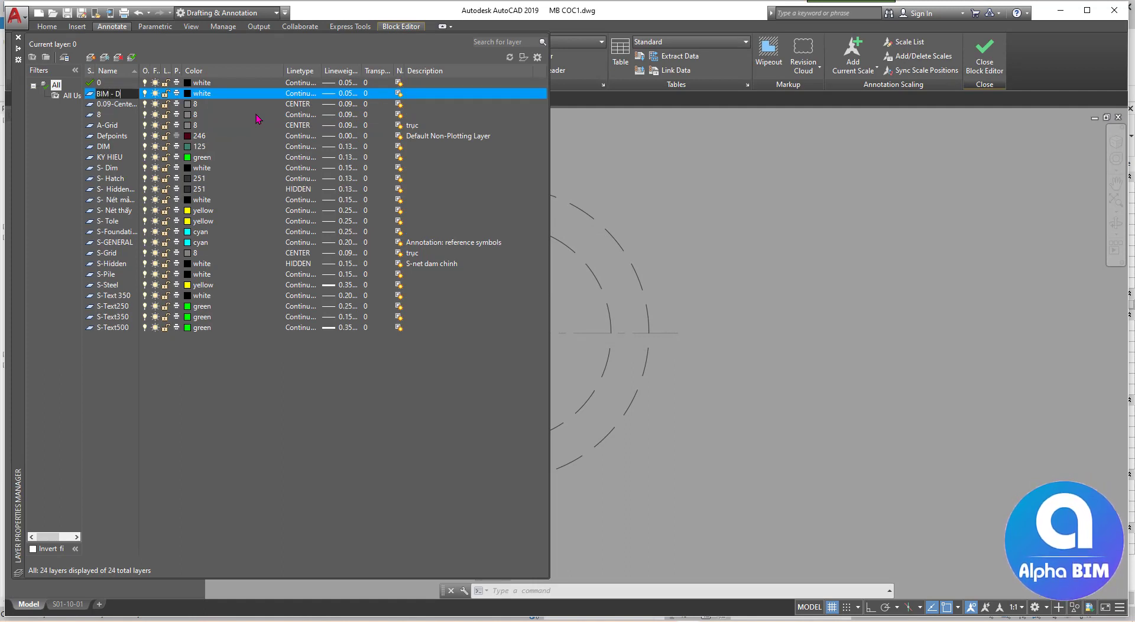
{"action": "left_click", "coordinate": [214, 93]}
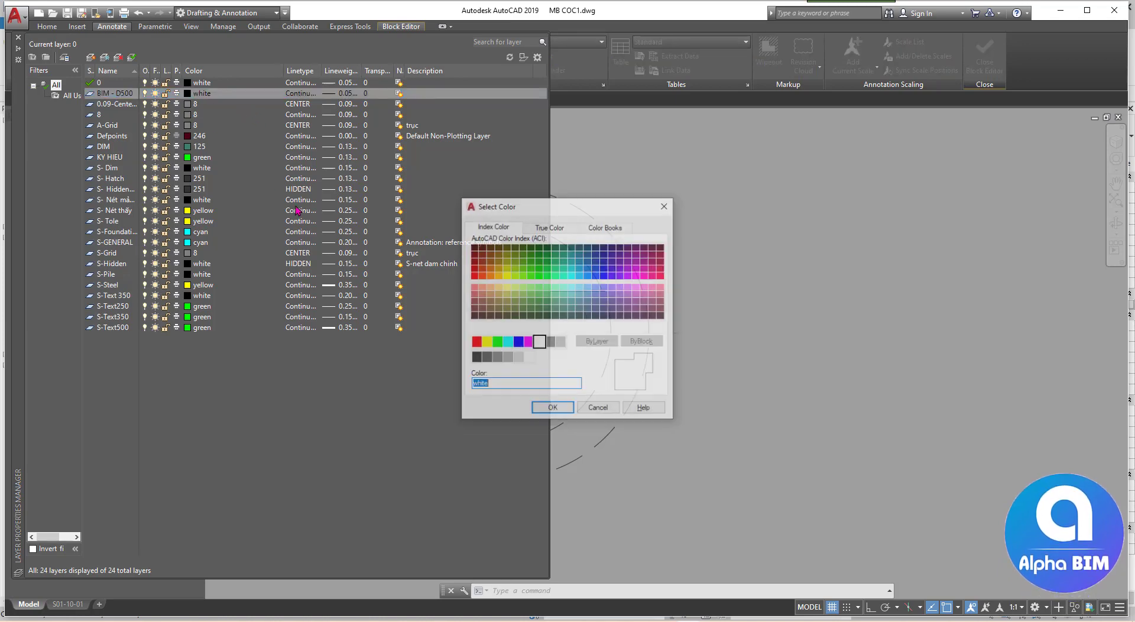
{"action": "left_click", "coordinate": [549, 408]}
{"action": "right_click", "coordinate": [315, 182]}
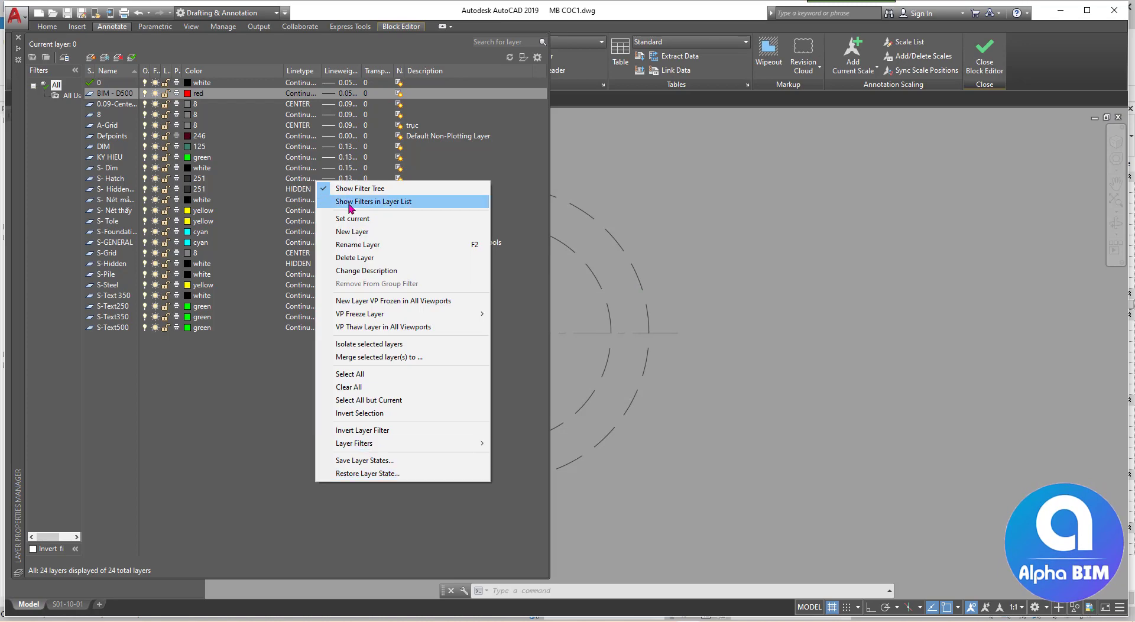
{"action": "left_click", "coordinate": [350, 202]}
{"action": "left_click", "coordinate": [19, 37]}
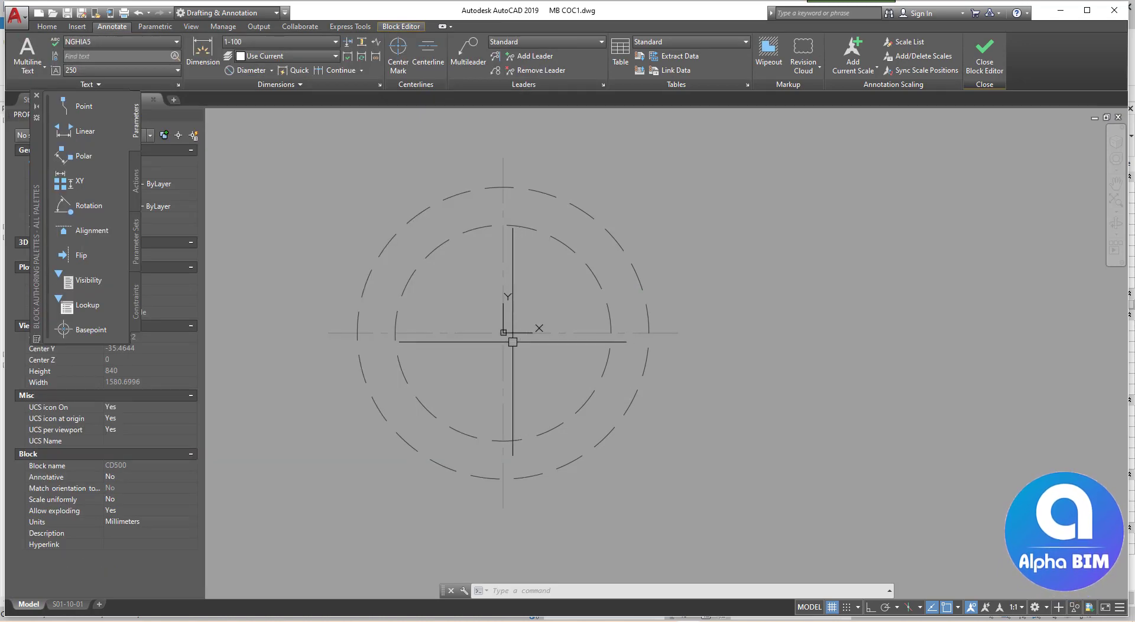
Move CD500's three centre lines to layer BIM - D500 and save the block
{"action": "left_click", "coordinate": [672, 331]}
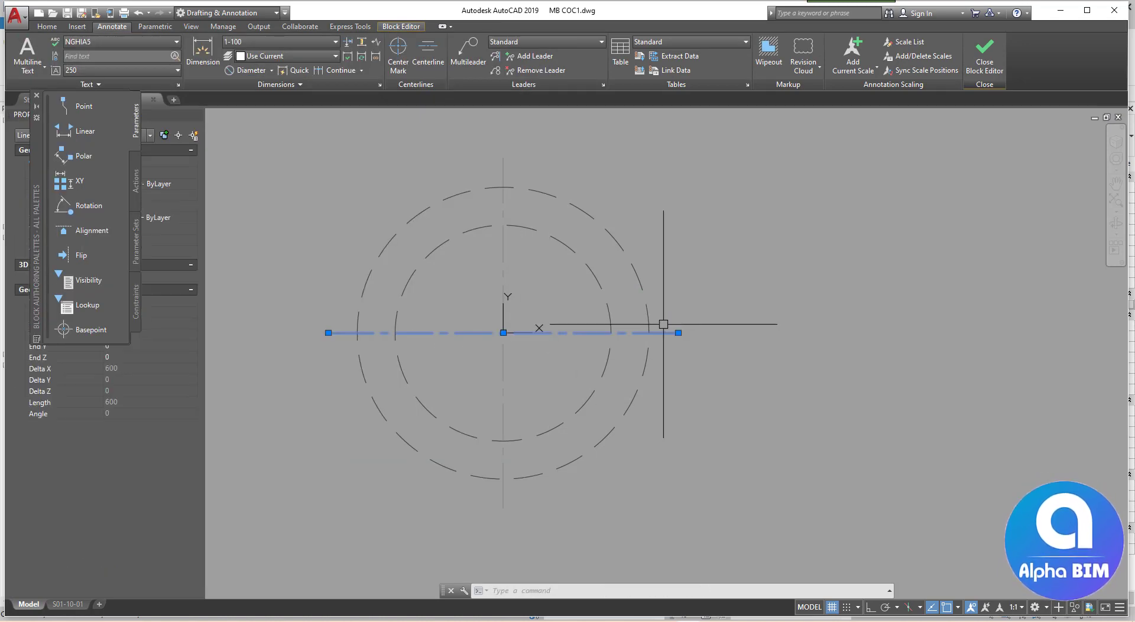
{"action": "left_click", "coordinate": [532, 167]}
{"action": "left_click", "coordinate": [407, 172]}
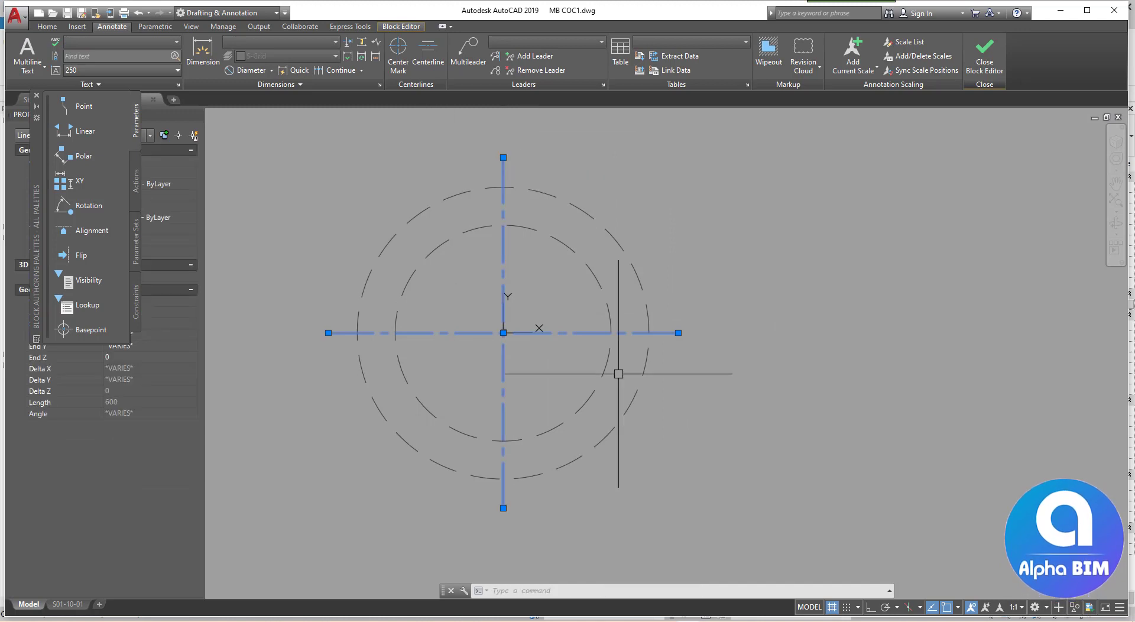
{"action": "middle_click_drag", "start_coordinate": [667, 402], "coordinate": [690, 449]}
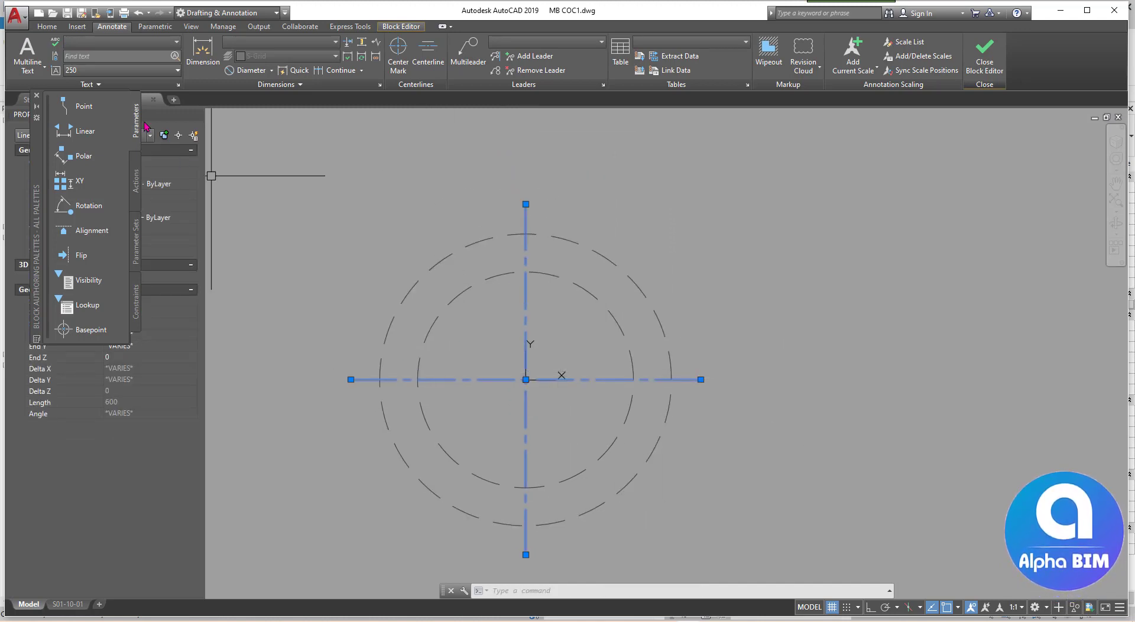
{"action": "left_click", "coordinate": [37, 96]}
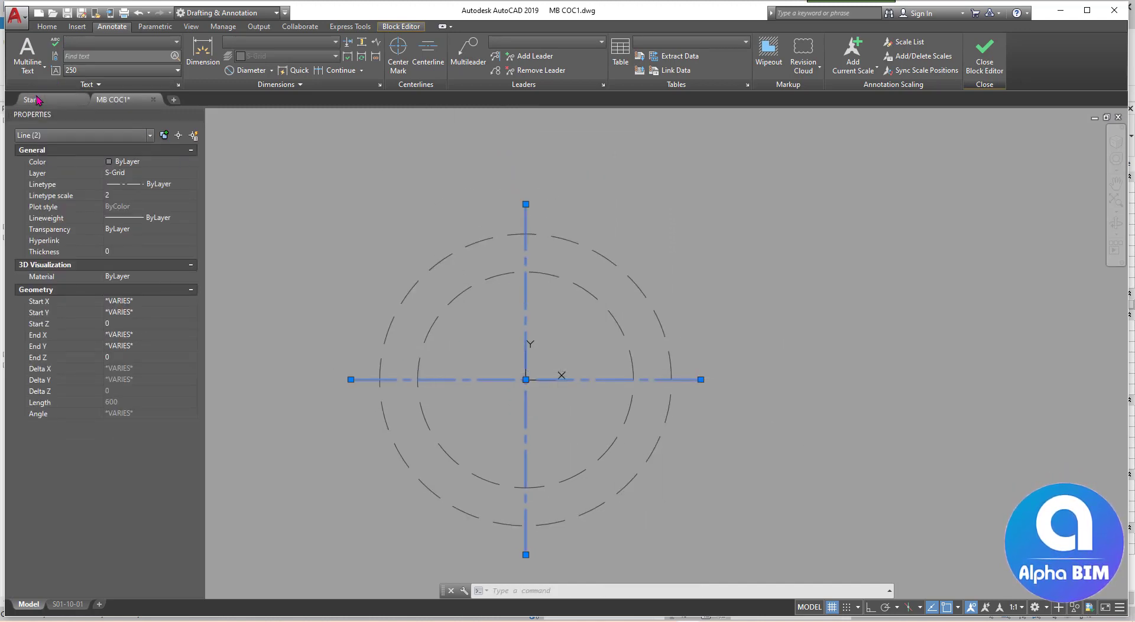
{"action": "middle_click_drag", "start_coordinate": [625, 374], "coordinate": [727, 372]}
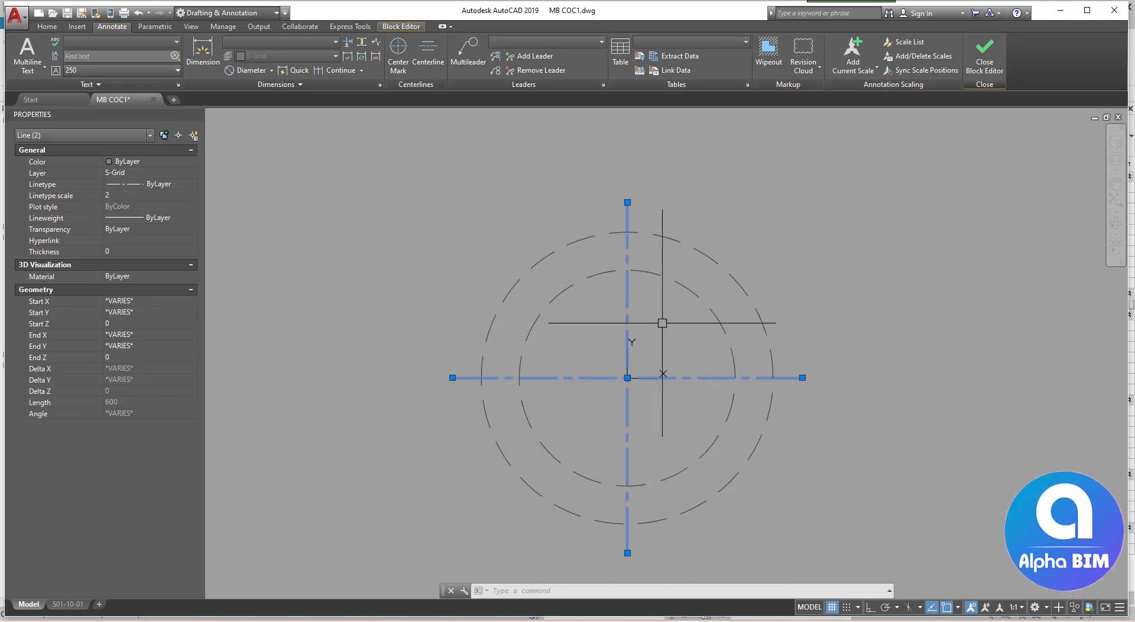
{"action": "left_click", "coordinate": [150, 172]}
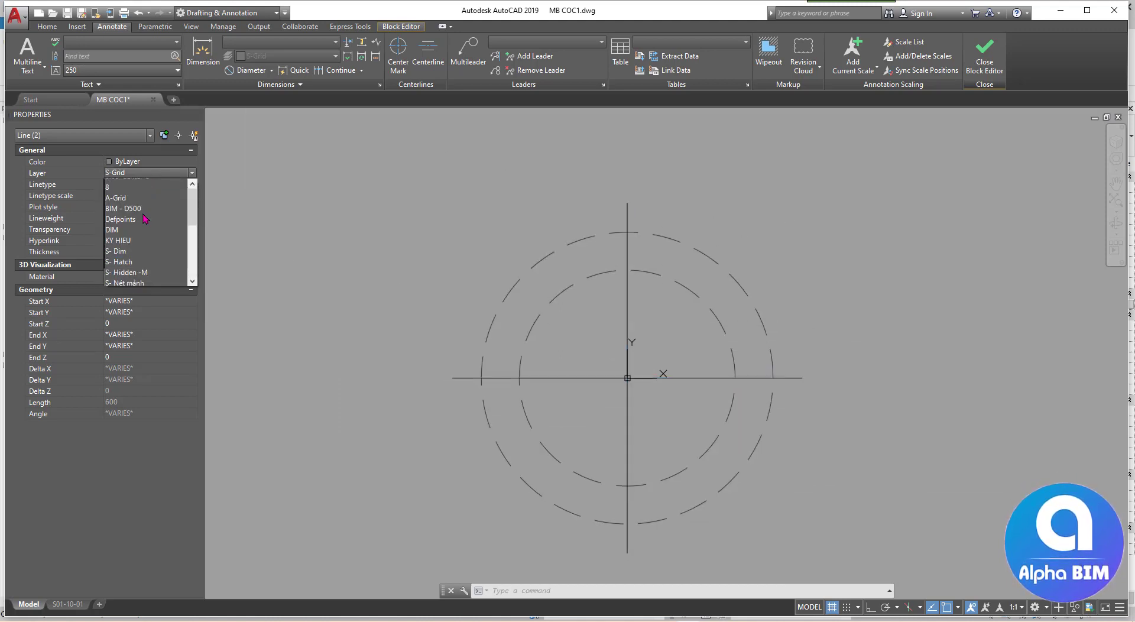
{"action": "left_click", "coordinate": [123, 226]}
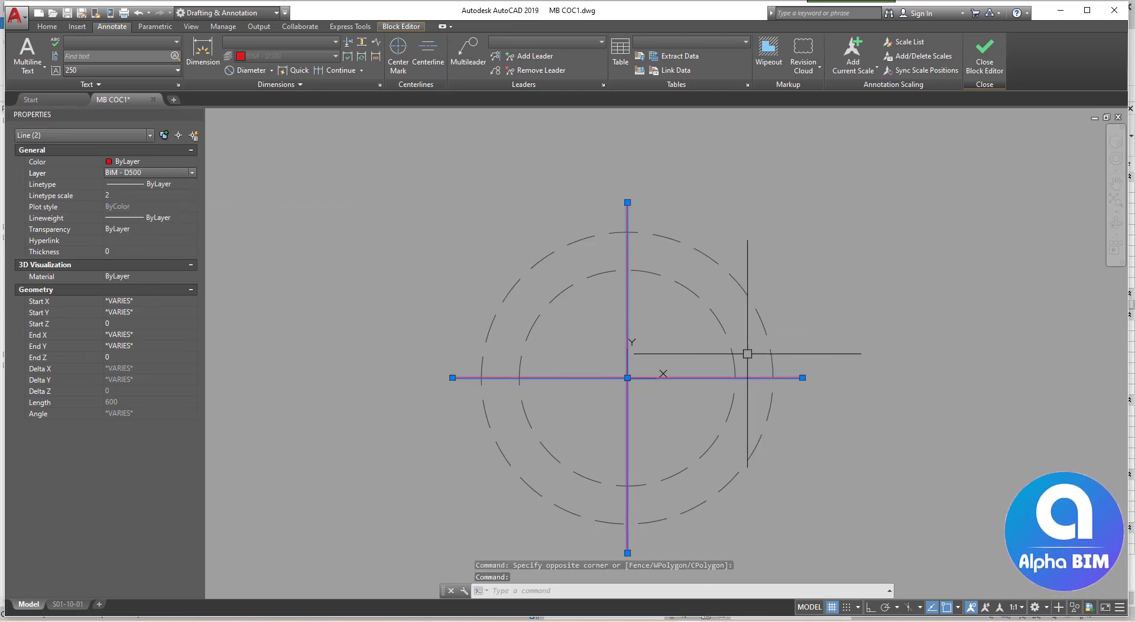
{"action": "middle_click_drag", "start_coordinate": [709, 365], "coordinate": [619, 373]}
{"action": "key", "text": "Escape"}
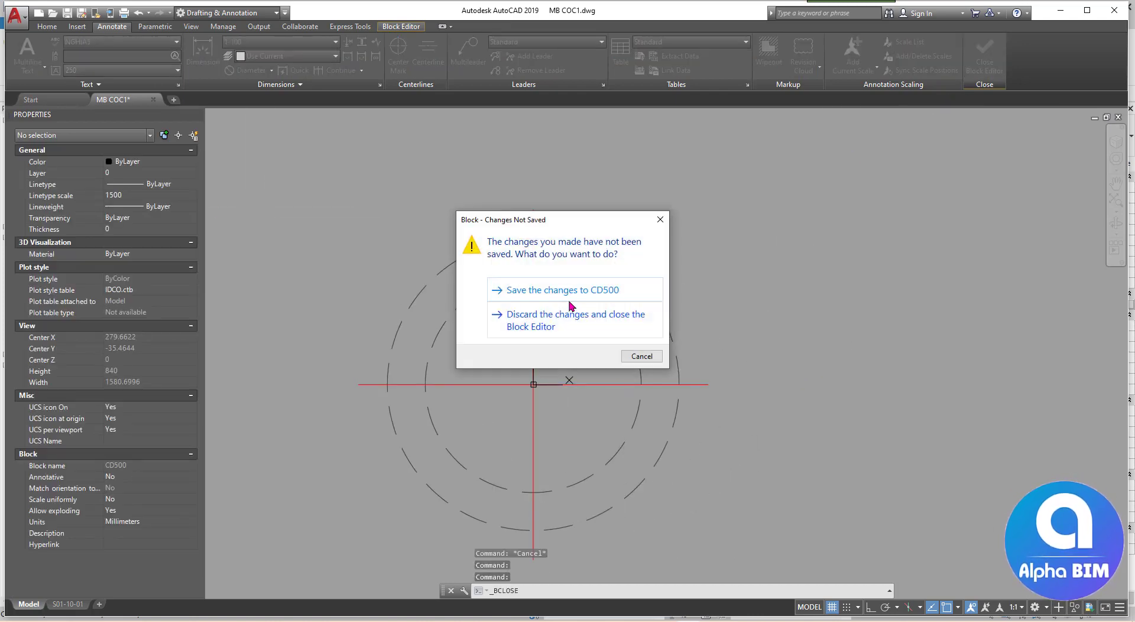
{"action": "left_click", "coordinate": [614, 288]}
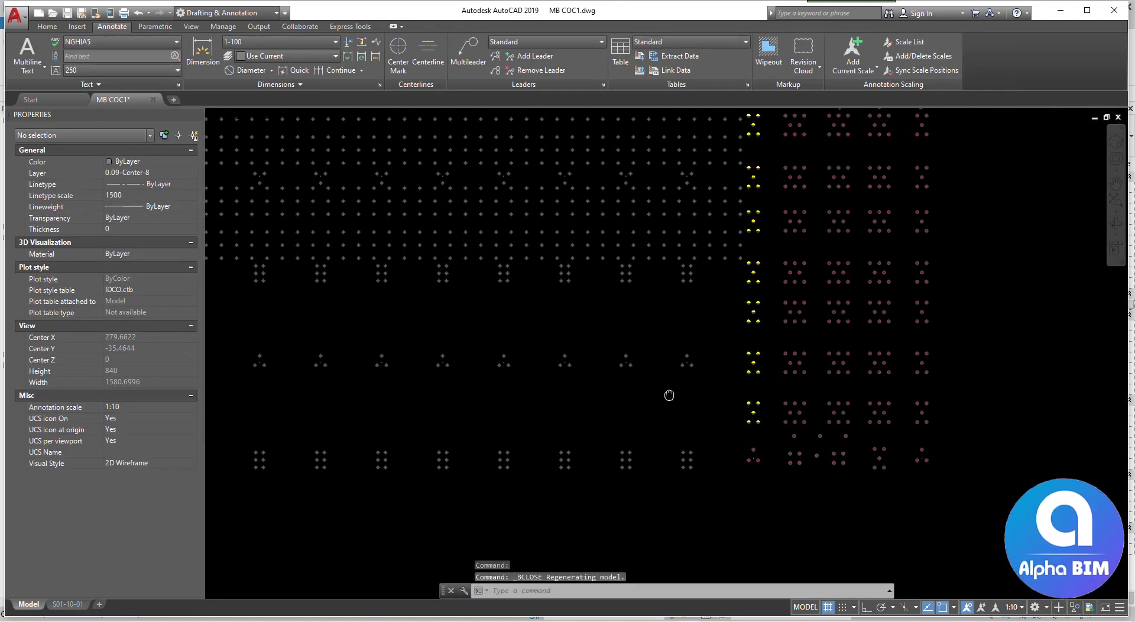
Zoom to the pile targets, select the pile-cap block and open it in the Block Editor
{"action": "scroll", "coordinate": [976, 334], "scroll_direction": "up", "scroll_amount": 5}
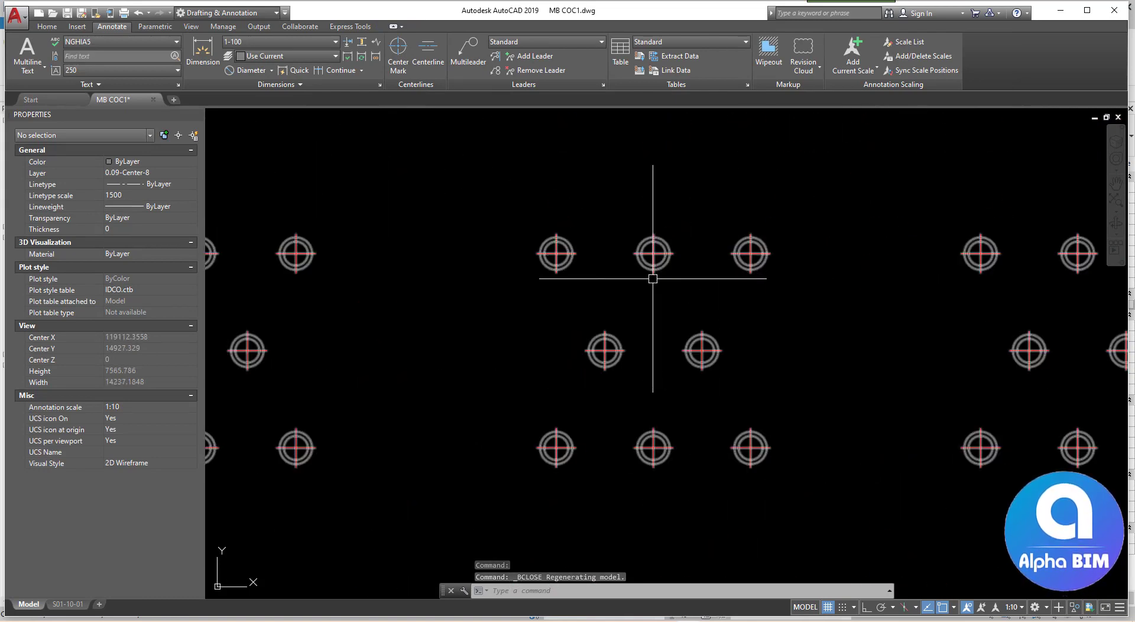
{"action": "middle_click_drag", "start_coordinate": [405, 382], "coordinate": [945, 391]}
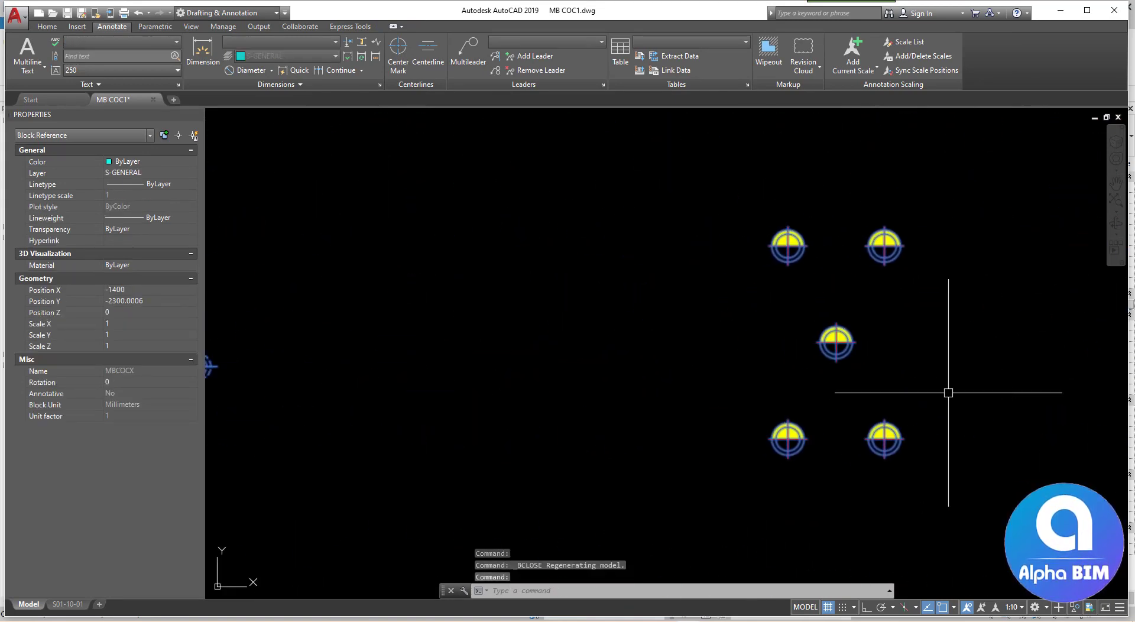
{"action": "scroll", "coordinate": [736, 356], "scroll_direction": "down", "scroll_amount": 4}
{"action": "key", "text": "Escape"}
{"action": "scroll", "coordinate": [713, 354], "scroll_direction": "up", "scroll_amount": 4}
{"action": "scroll", "coordinate": [704, 331], "scroll_direction": "up", "scroll_amount": 2}
{"action": "left_click", "coordinate": [699, 324]}
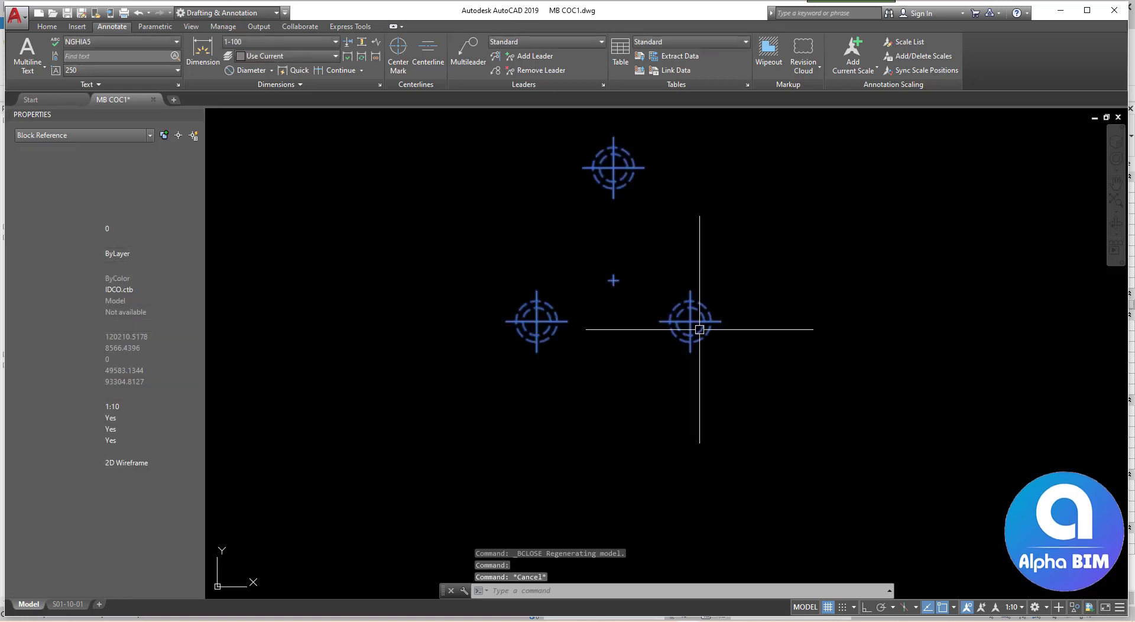
{"action": "right_click", "coordinate": [699, 324]}
{"action": "left_click", "coordinate": [738, 327]}
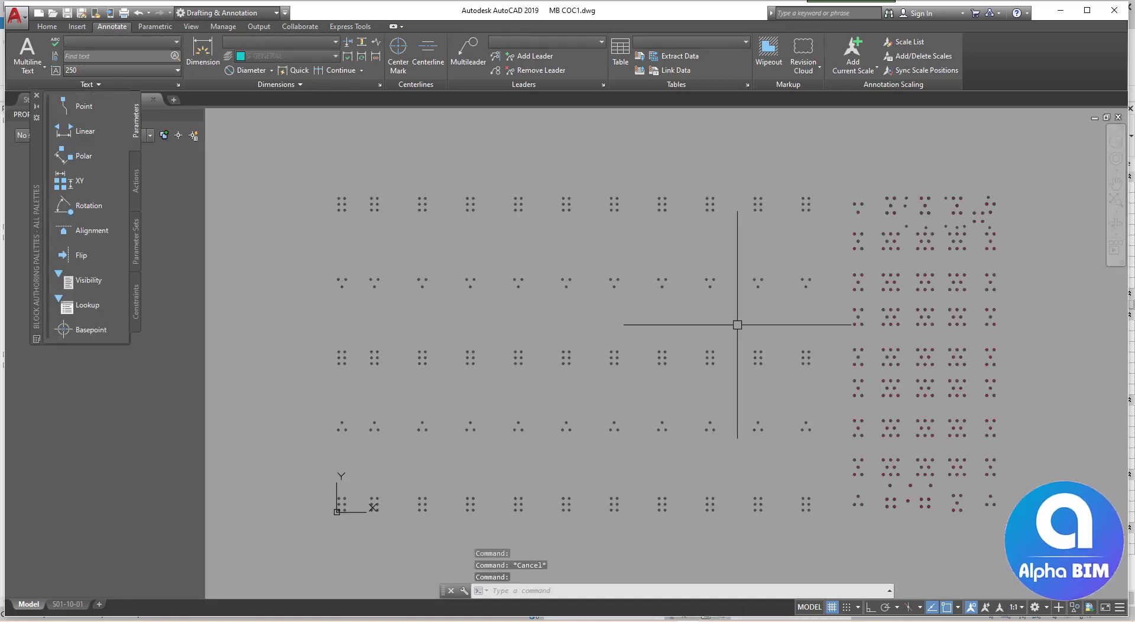
{"action": "scroll", "coordinate": [745, 287], "scroll_direction": "up", "scroll_amount": 3}
Open the nested CD400 pile circle block in the Block Editor, leaving the cap block
{"action": "scroll", "coordinate": [544, 297], "scroll_direction": "up", "scroll_amount": 3}
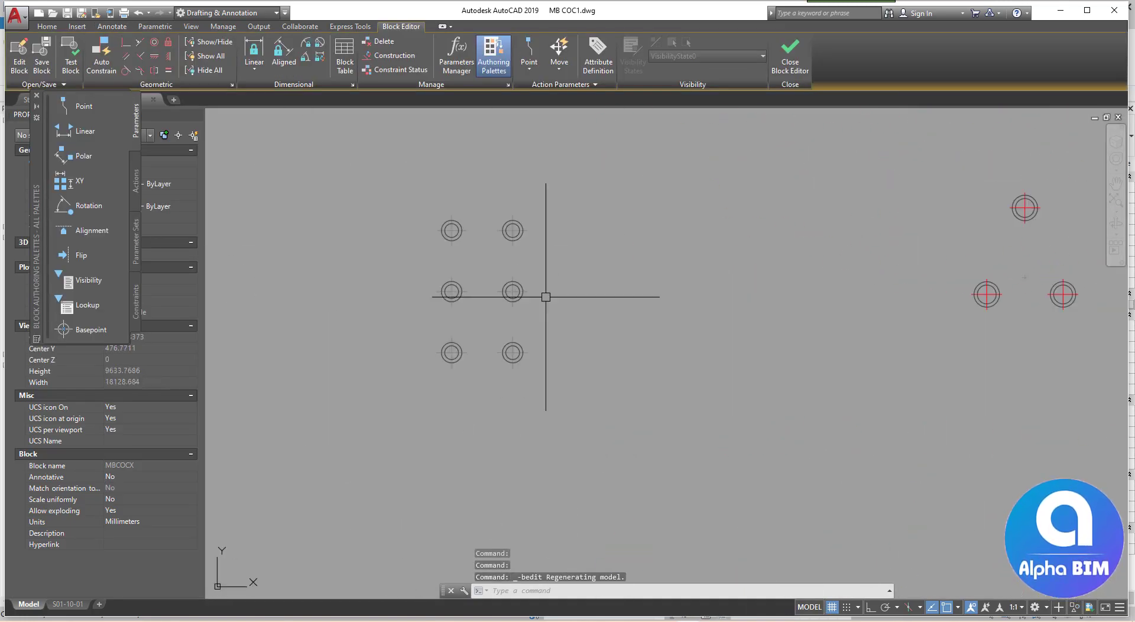
{"action": "scroll", "coordinate": [524, 287], "scroll_direction": "up", "scroll_amount": 3}
{"action": "left_click", "coordinate": [539, 285]}
{"action": "left_click", "coordinate": [530, 277]}
{"action": "right_click", "coordinate": [531, 260]}
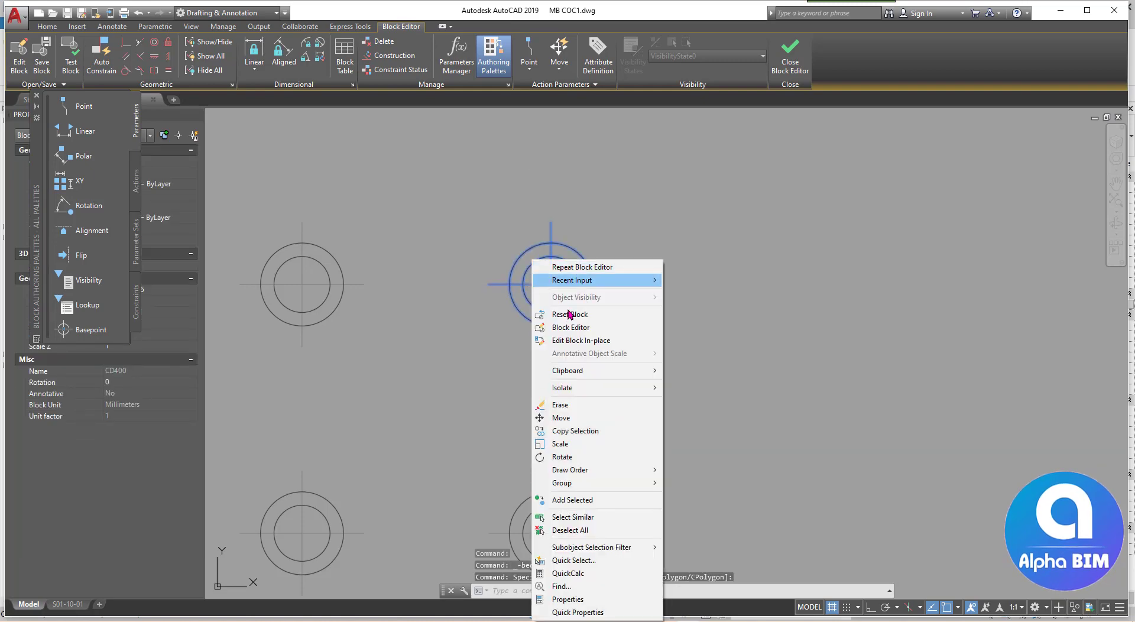
{"action": "left_click", "coordinate": [573, 326]}
{"action": "left_click", "coordinate": [597, 354]}
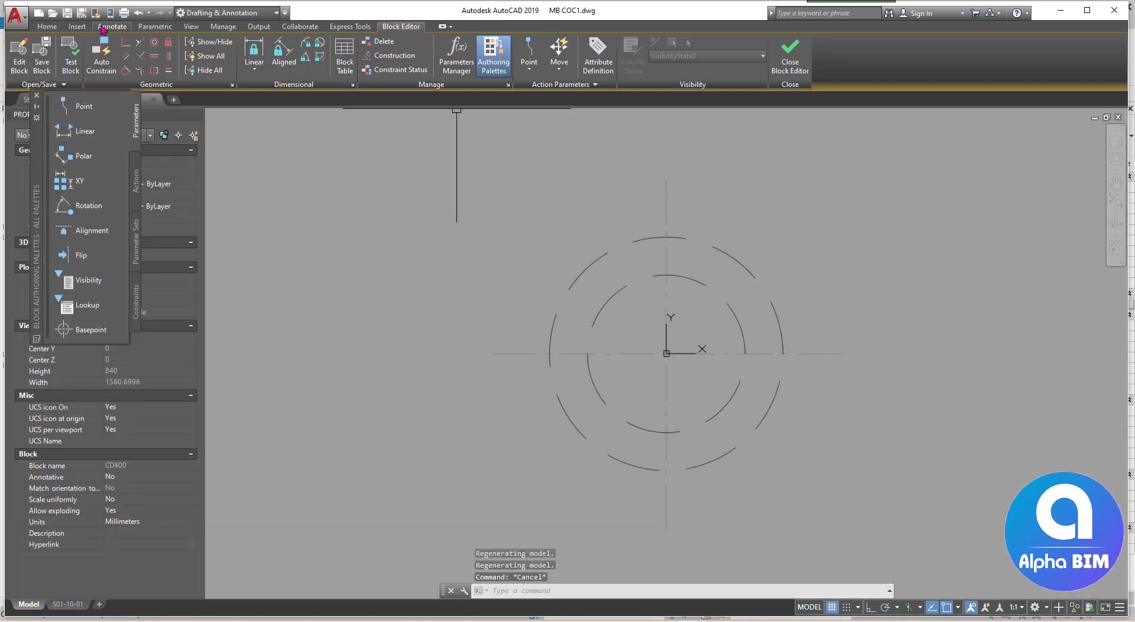
Measure the pile circle with a diameter dimension to confirm it is 400, then cancel
{"action": "left_click", "coordinate": [104, 30]}
{"action": "left_click", "coordinate": [602, 256]}
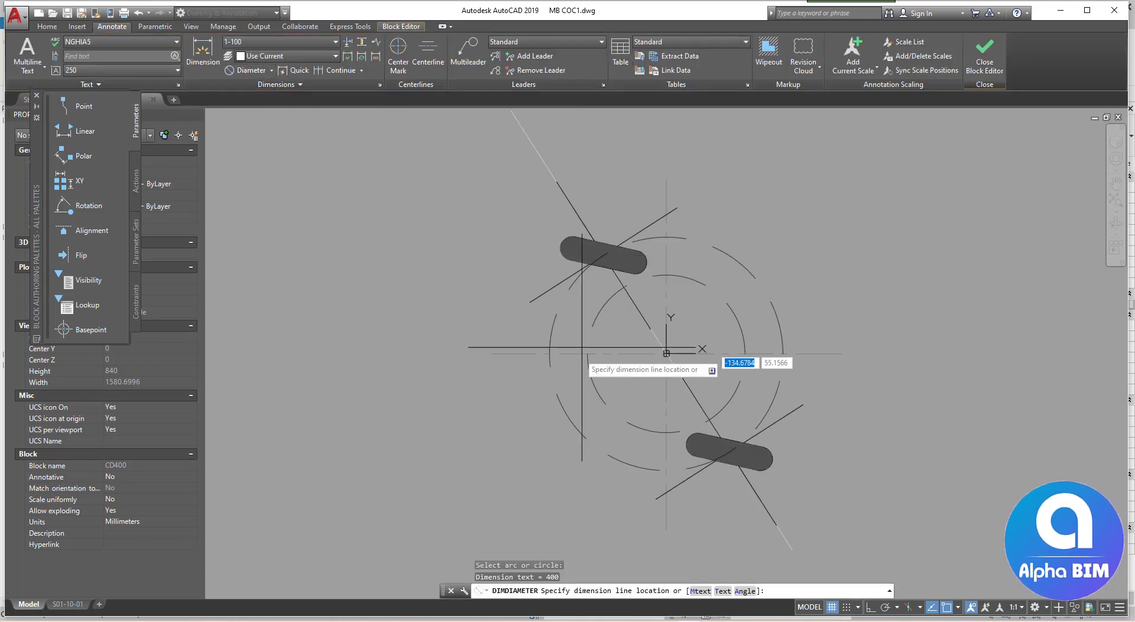
{"action": "scroll", "coordinate": [591, 366], "scroll_direction": "down", "scroll_amount": 5}
{"action": "key", "text": "Escape"}
{"action": "key", "text": "Escape"}
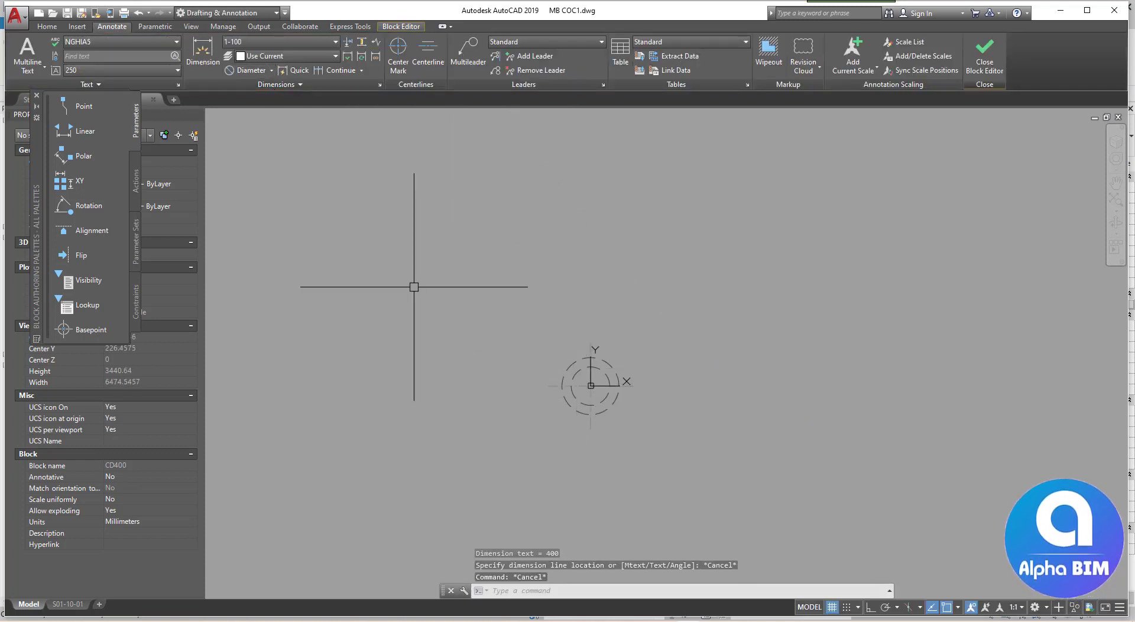
{"action": "type", "text": "LAY"}
Create a new layer named BIM - D400 with red colour in the Layer Properties Manager
{"action": "key", "text": "Return"}
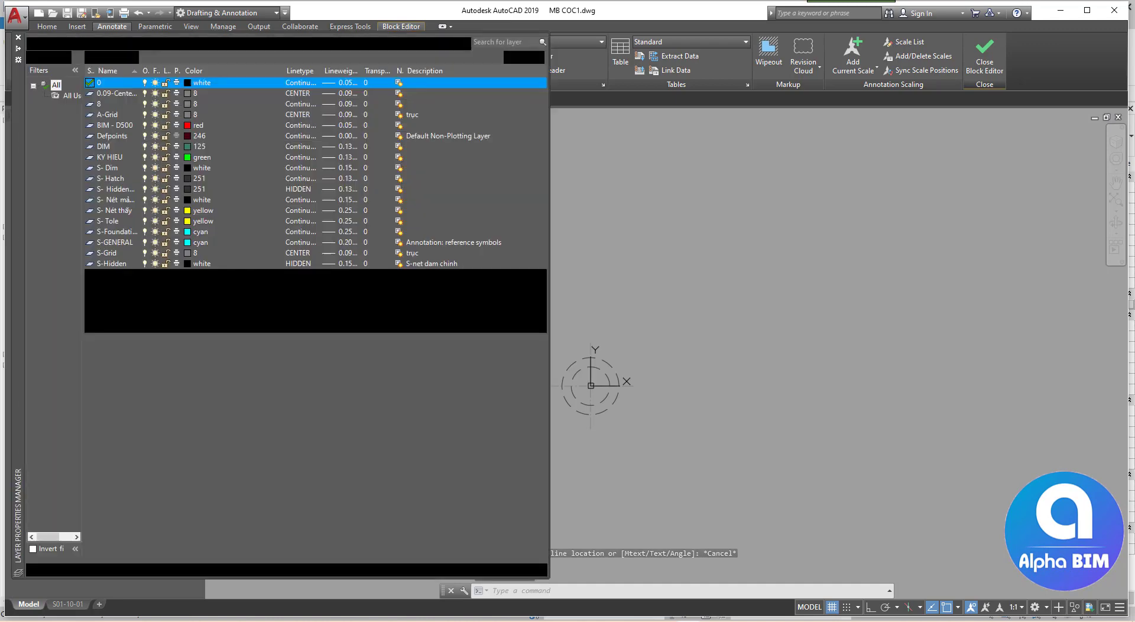
{"action": "right_click", "coordinate": [109, 130]}
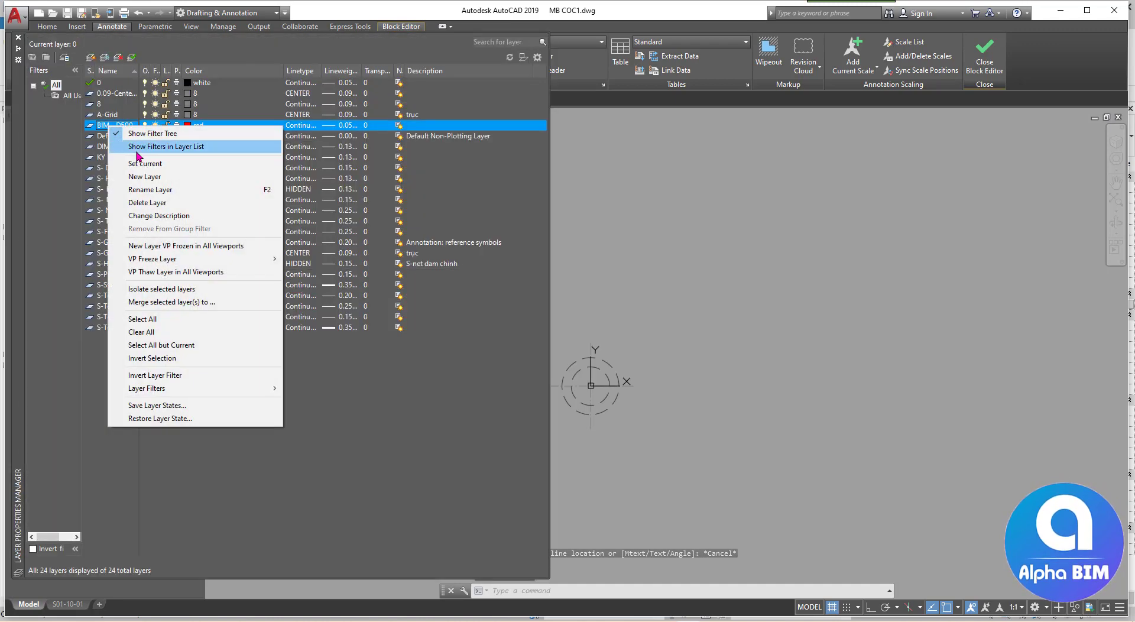
{"action": "left_click", "coordinate": [149, 181]}
{"action": "type", "text": "BIM - D400"}
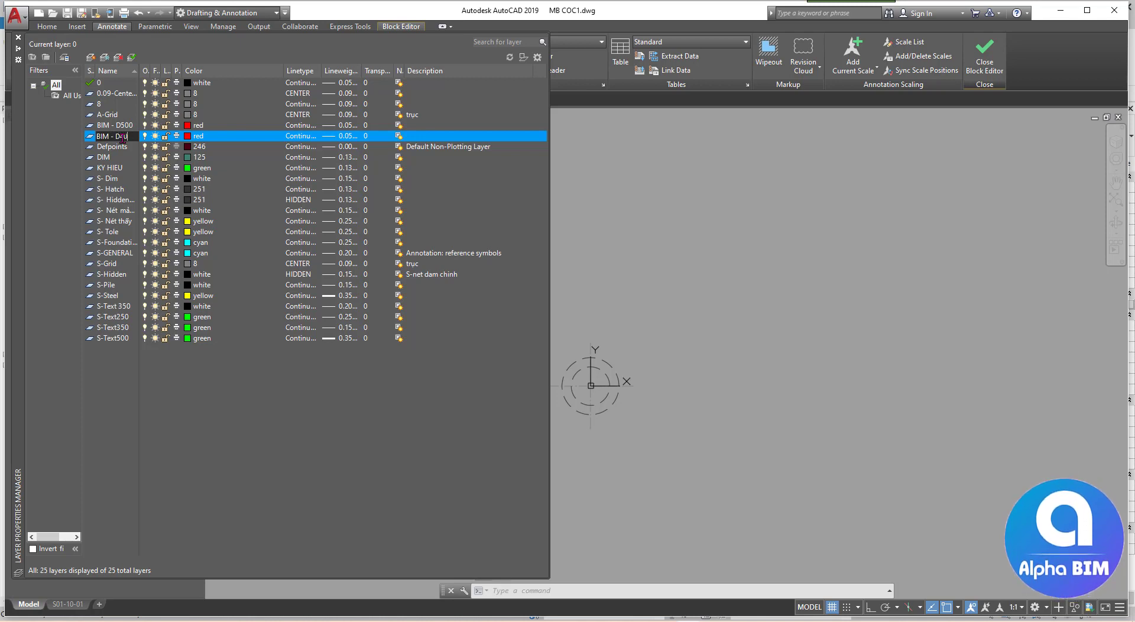
{"action": "left_click", "coordinate": [198, 136]}
{"action": "left_click", "coordinate": [550, 409]}
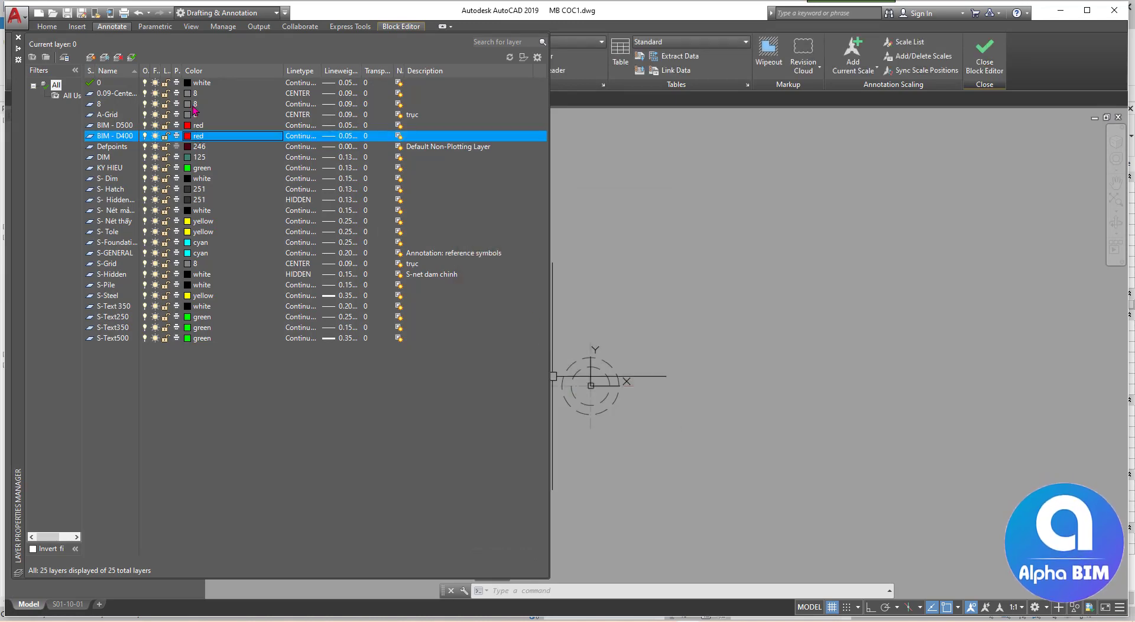
{"action": "left_click", "coordinate": [173, 139]}
{"action": "left_click", "coordinate": [735, 324]}
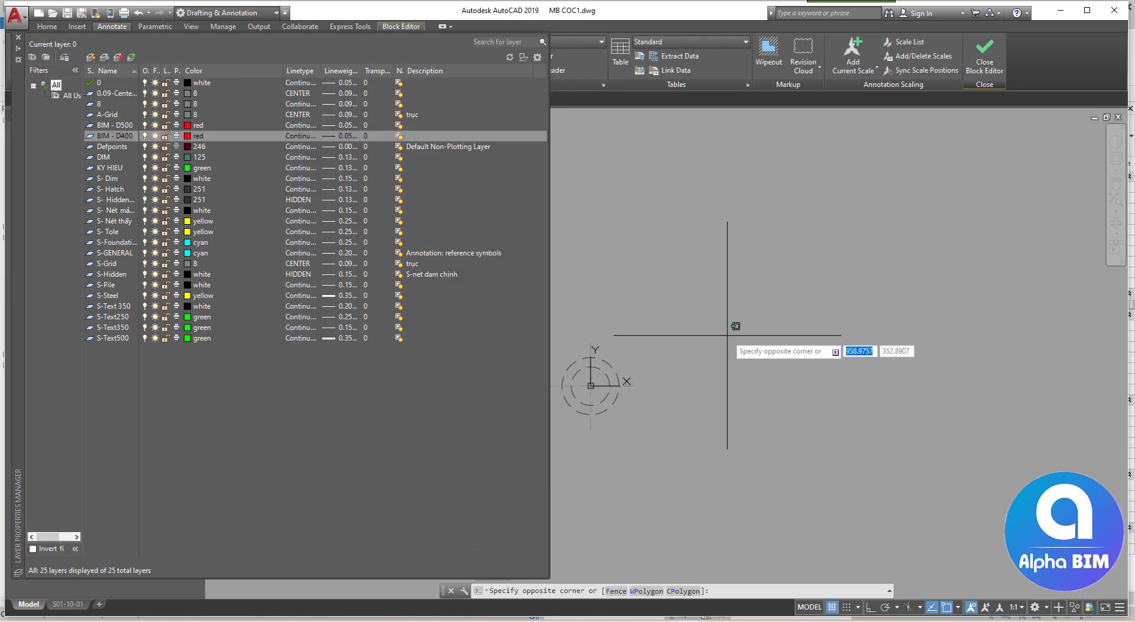
{"action": "key", "text": "Escape"}
{"action": "key", "text": "Escape"}
{"action": "scroll", "coordinate": [615, 359], "scroll_direction": "up", "scroll_amount": 3}
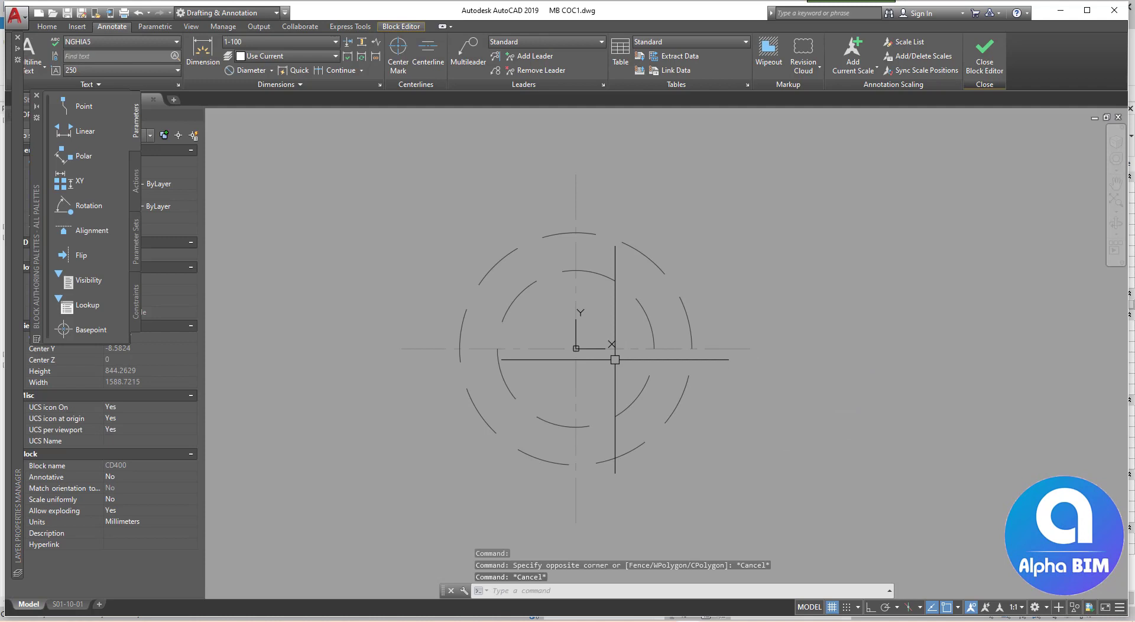
Move CD400's horizontal and vertical centre lines to the red BIM layer, then close and save the block
{"action": "left_click", "coordinate": [767, 376]}
{"action": "left_click", "coordinate": [717, 299]}
{"action": "left_click", "coordinate": [633, 191]}
{"action": "left_click", "coordinate": [570, 199]}
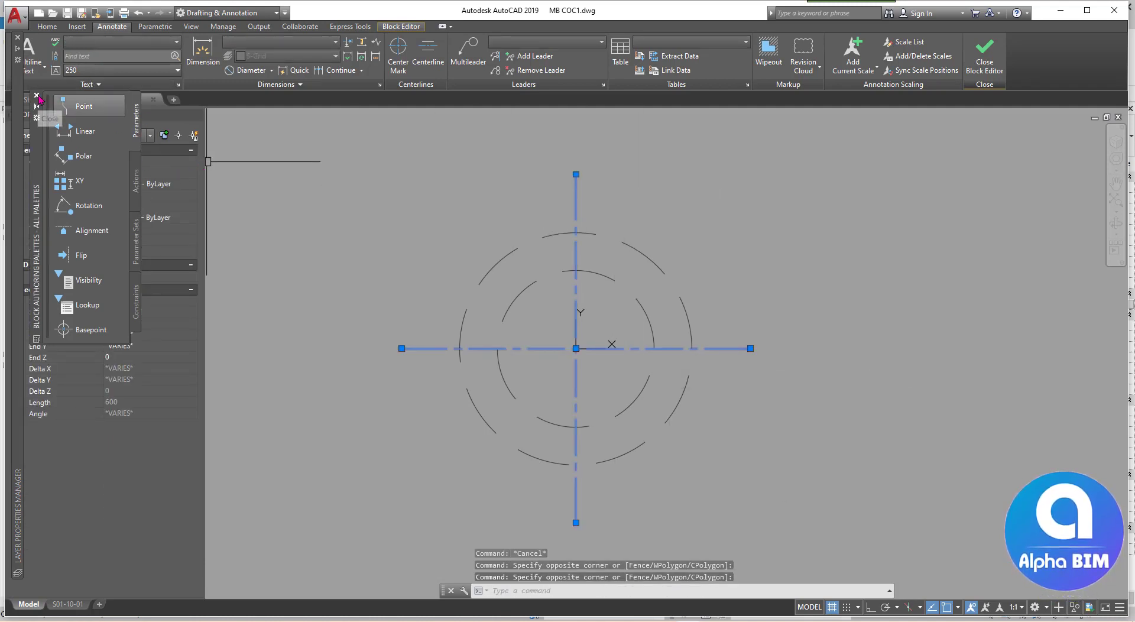
{"action": "left_click", "coordinate": [37, 95]}
{"action": "left_click", "coordinate": [159, 174]}
{"action": "left_click", "coordinate": [153, 172]}
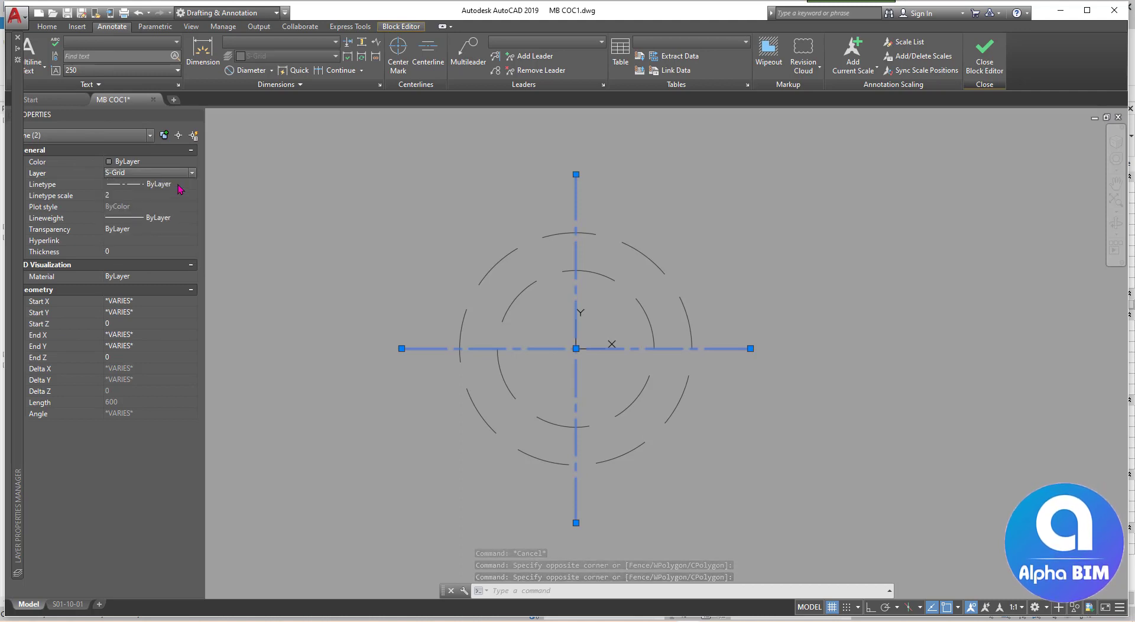
{"action": "left_click", "coordinate": [150, 173]}
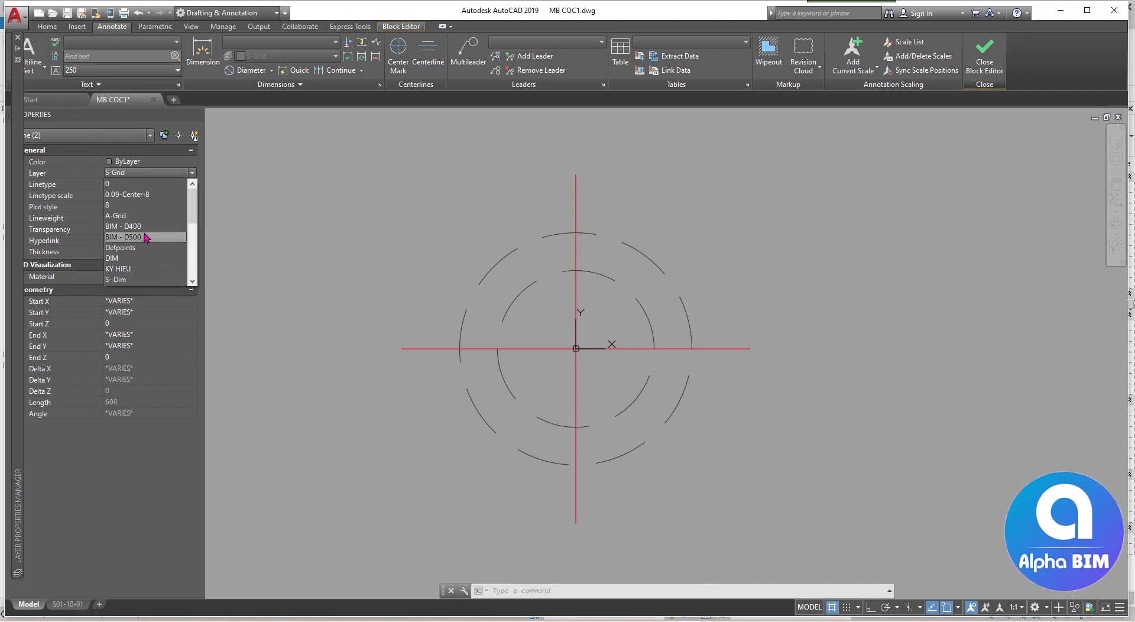
{"action": "left_click", "coordinate": [146, 236]}
{"action": "key", "text": "Escape"}
{"action": "left_click", "coordinate": [984, 59]}
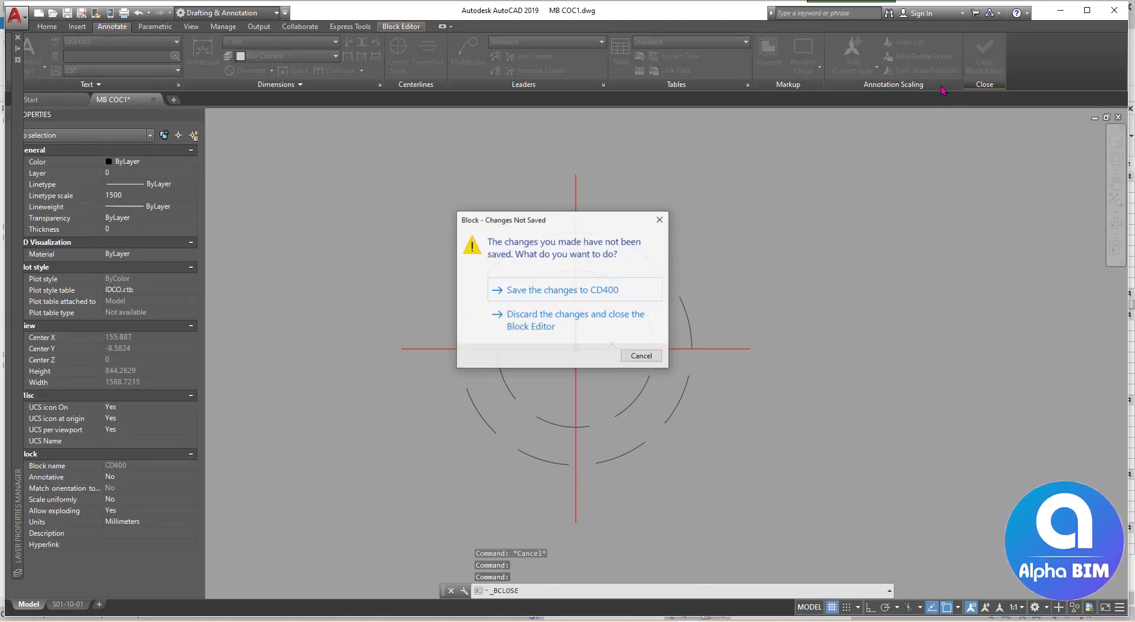
{"action": "left_click", "coordinate": [534, 288]}
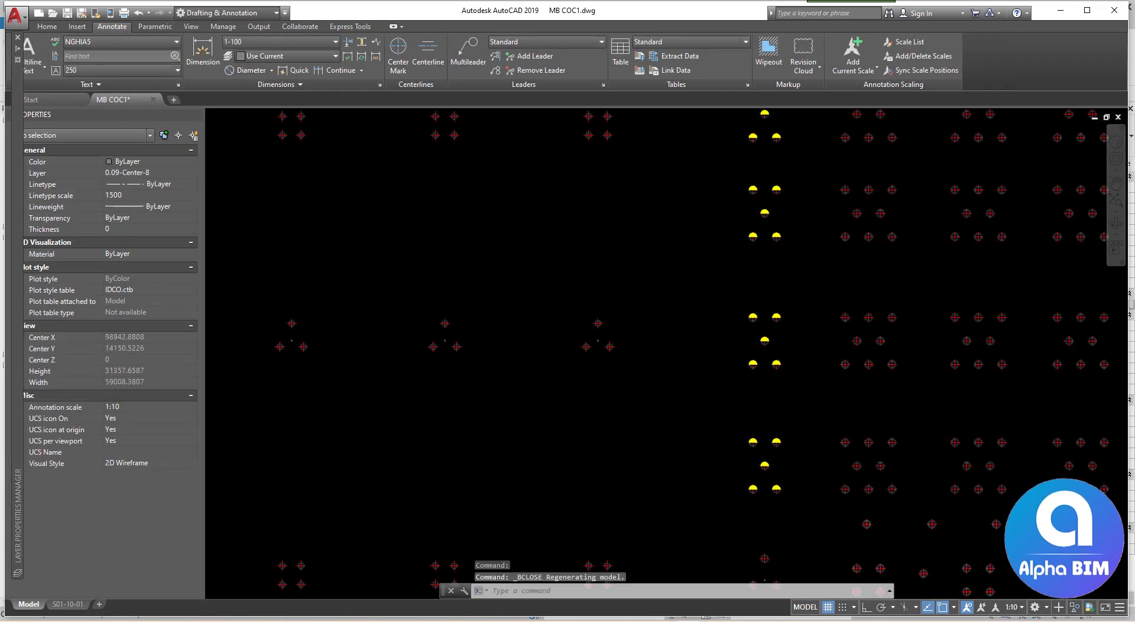
Pan and zoom across the pile plan to survey the yellow pile groups
{"action": "scroll", "coordinate": [613, 454], "scroll_direction": "up", "scroll_amount": 3}
{"action": "middle_click_drag", "start_coordinate": [738, 284], "coordinate": [611, 318]}
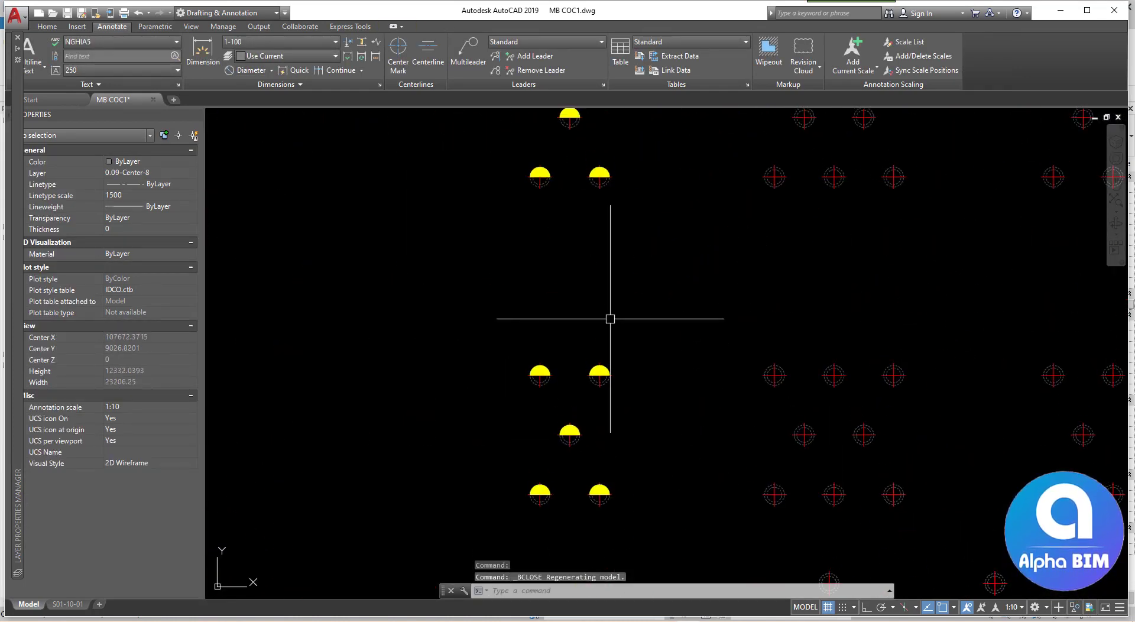
{"action": "scroll", "coordinate": [717, 281], "scroll_direction": "down", "scroll_amount": 1}
{"action": "middle_click_drag", "start_coordinate": [718, 281], "coordinate": [899, 457]}
{"action": "middle_click_drag", "start_coordinate": [810, 437], "coordinate": [591, 304]}
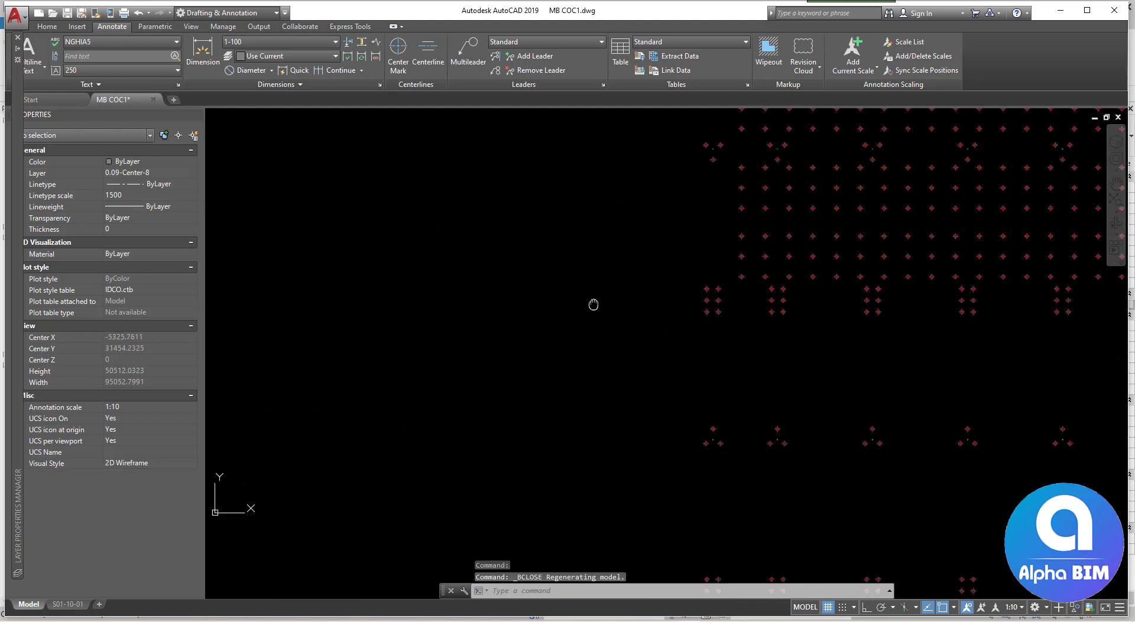
{"action": "middle_click_drag", "start_coordinate": [840, 485], "coordinate": [677, 242]}
{"action": "scroll", "coordinate": [613, 332], "scroll_direction": "up", "scroll_amount": 3}
{"action": "middle_click_drag", "start_coordinate": [695, 289], "coordinate": [729, 522]}
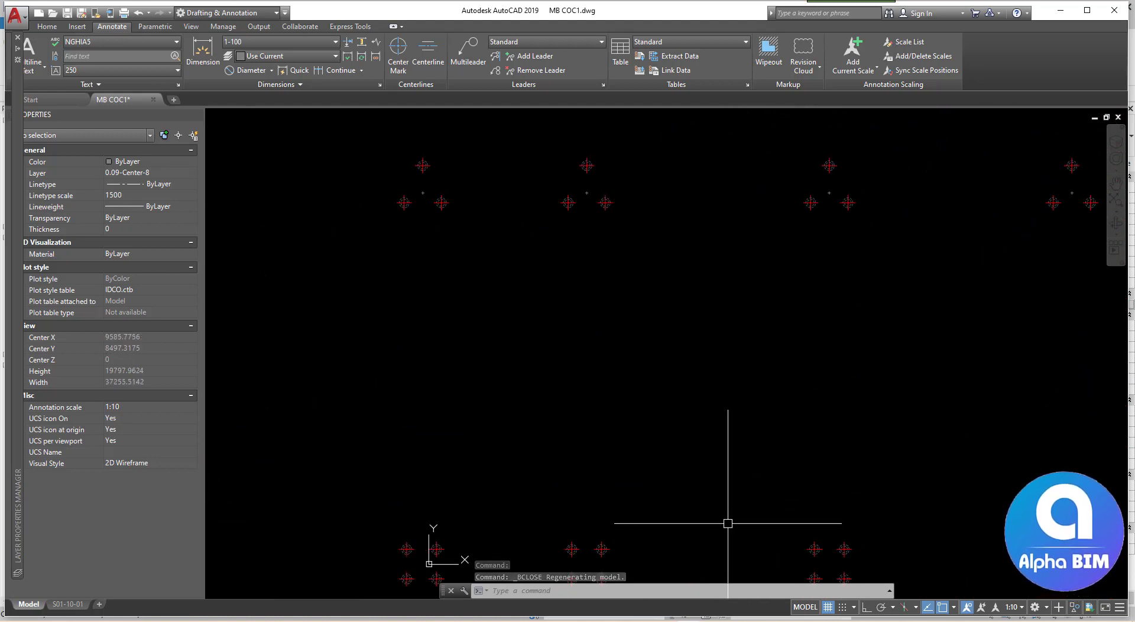
{"action": "middle_click_drag", "start_coordinate": [811, 329], "coordinate": [690, 365]}
{"action": "middle_click", "coordinate": [689, 364]}
{"action": "middle_click", "coordinate": [690, 364]}
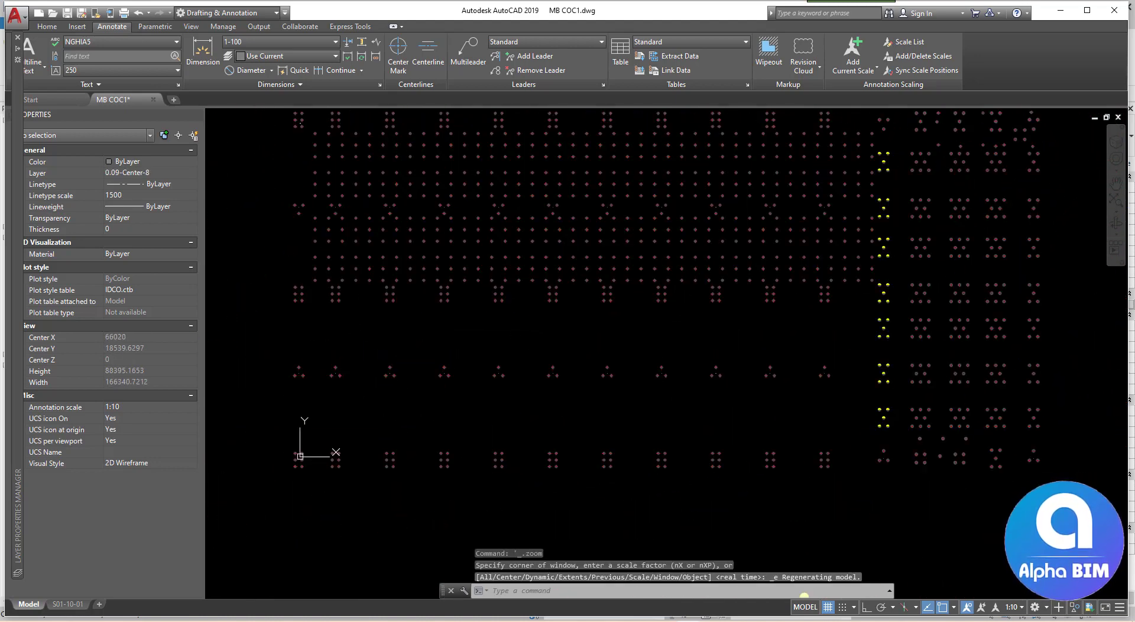
{"action": "middle_click_drag", "start_coordinate": [777, 392], "coordinate": [659, 558]}
{"action": "scroll", "coordinate": [856, 394], "scroll_direction": "up", "scroll_amount": 5}
{"action": "scroll", "coordinate": [811, 389], "scroll_direction": "down", "scroll_amount": 2}
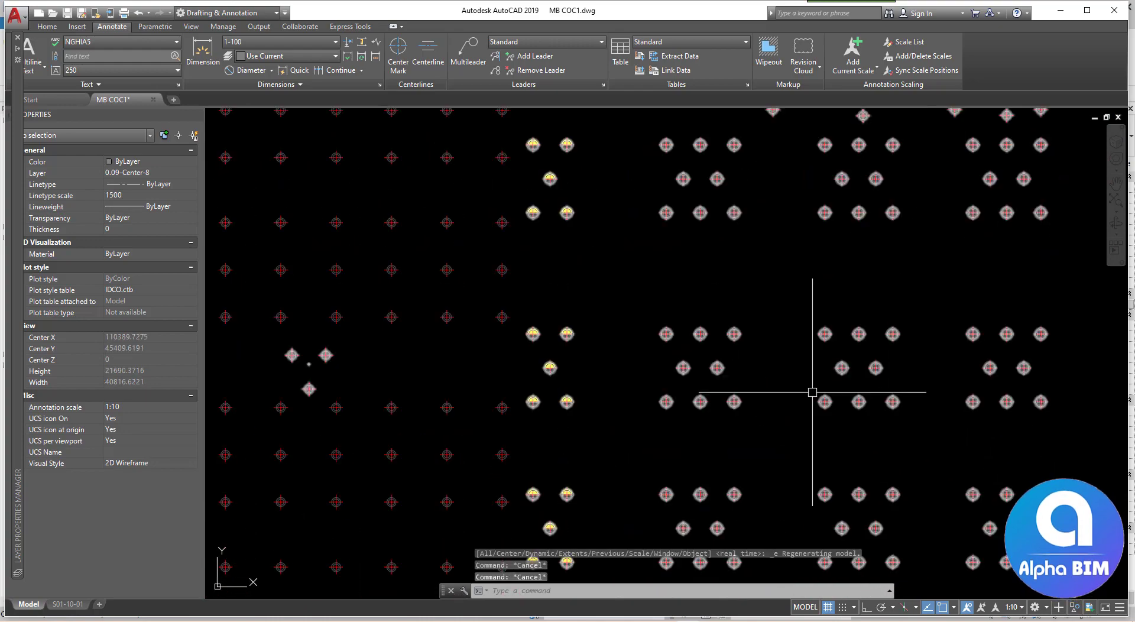
{"action": "scroll", "coordinate": [652, 373], "scroll_direction": "down", "scroll_amount": 3}
End Object Isolation so all 1990 hidden objects, grids and the GHI CHÚ legend reappear
{"action": "right_click", "coordinate": [562, 277]}
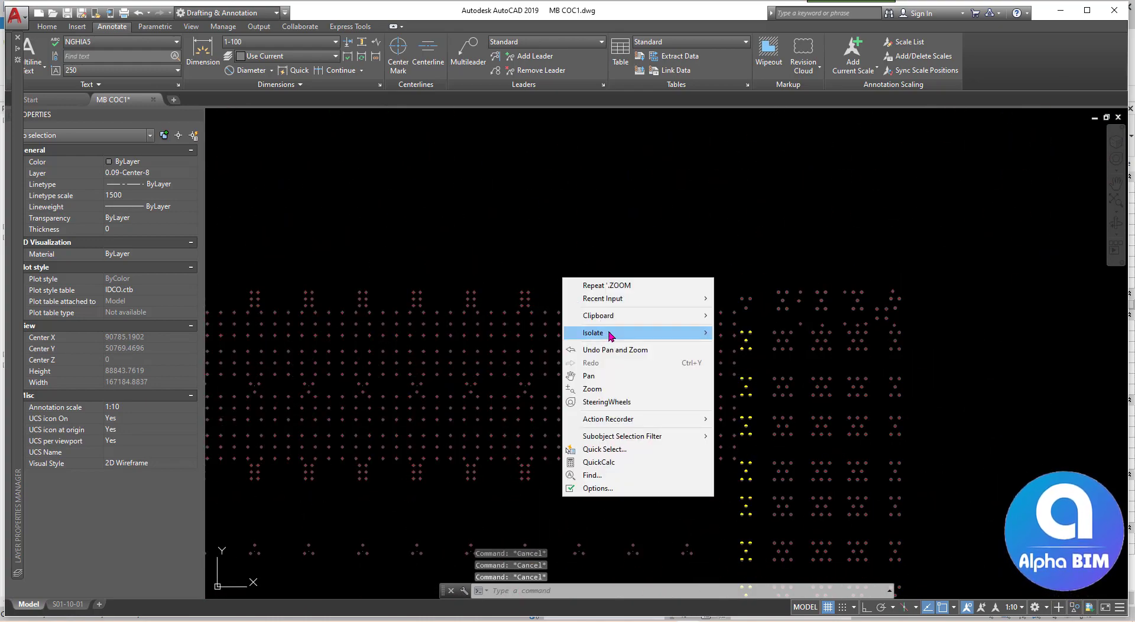
{"action": "mouse_move", "coordinate": [593, 332]}
{"action": "left_click", "coordinate": [764, 361]}
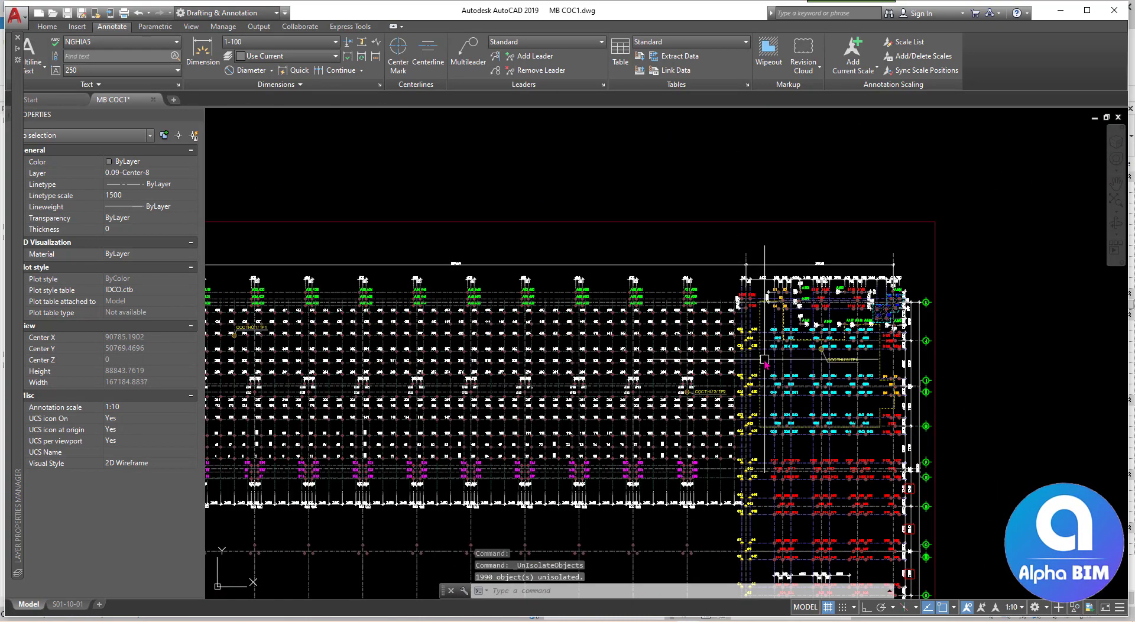
{"action": "middle_click_drag", "start_coordinate": [766, 363], "coordinate": [786, 213]}
{"action": "scroll", "coordinate": [417, 427], "scroll_direction": "up", "scroll_amount": 3}
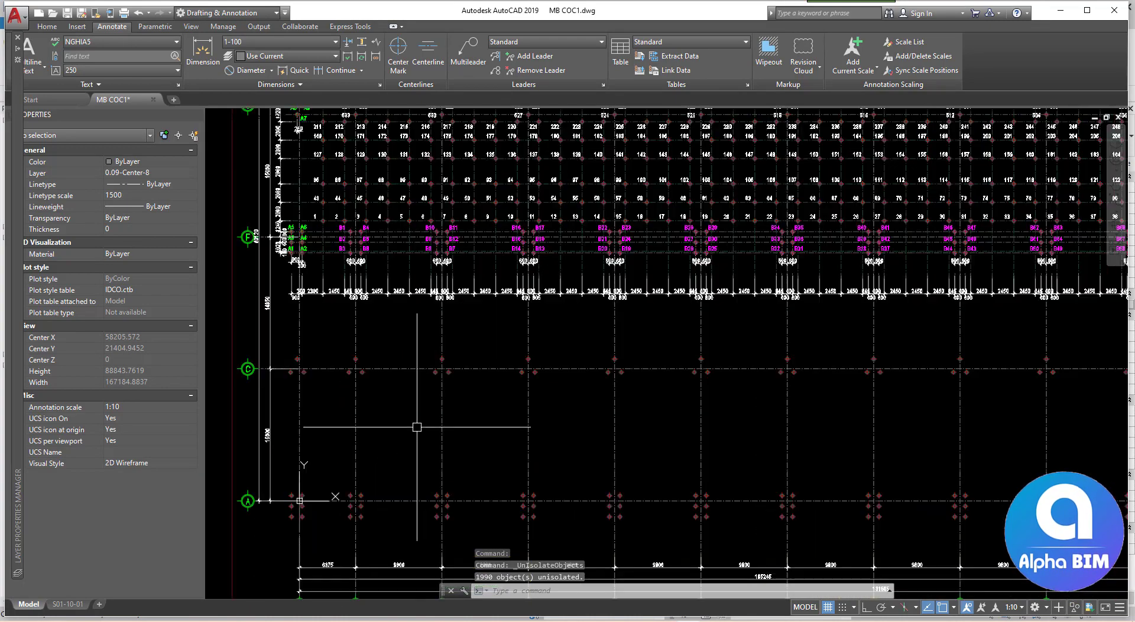
{"action": "mouse_move", "coordinate": [417, 426]}
{"action": "middle_mouse_down"}
{"action": "mouse_move", "coordinate": [520, 320]}
{"action": "mouse_move", "coordinate": [518, 222]}
{"action": "middle_mouse_up"}
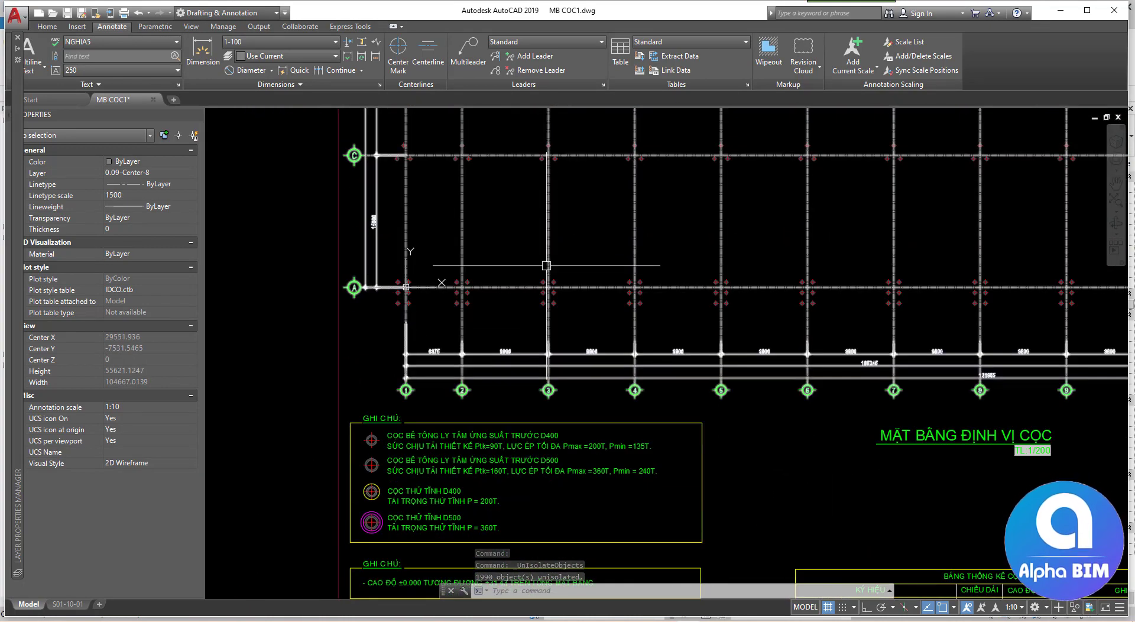
{"action": "scroll", "coordinate": [465, 280], "scroll_direction": "up", "scroll_amount": 2}
Select a pile block and use Select Similar to add every matching pile
{"action": "left_click", "coordinate": [467, 279]}
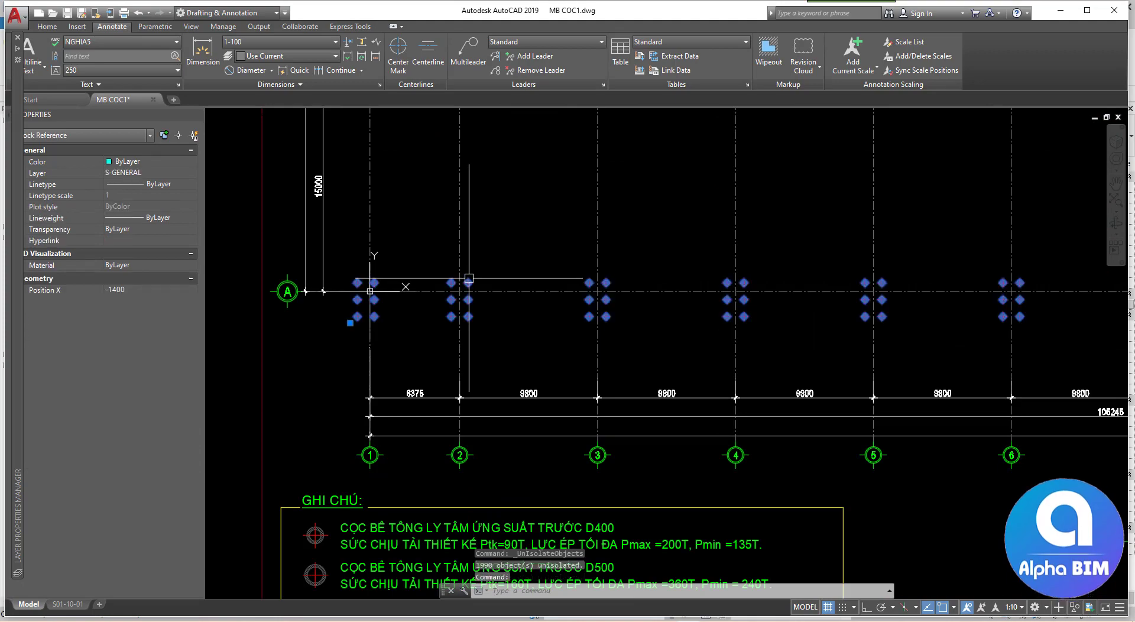
{"action": "scroll", "coordinate": [470, 276], "scroll_direction": "down", "scroll_amount": 5}
{"action": "scroll", "coordinate": [930, 337], "scroll_direction": "down", "scroll_amount": 4}
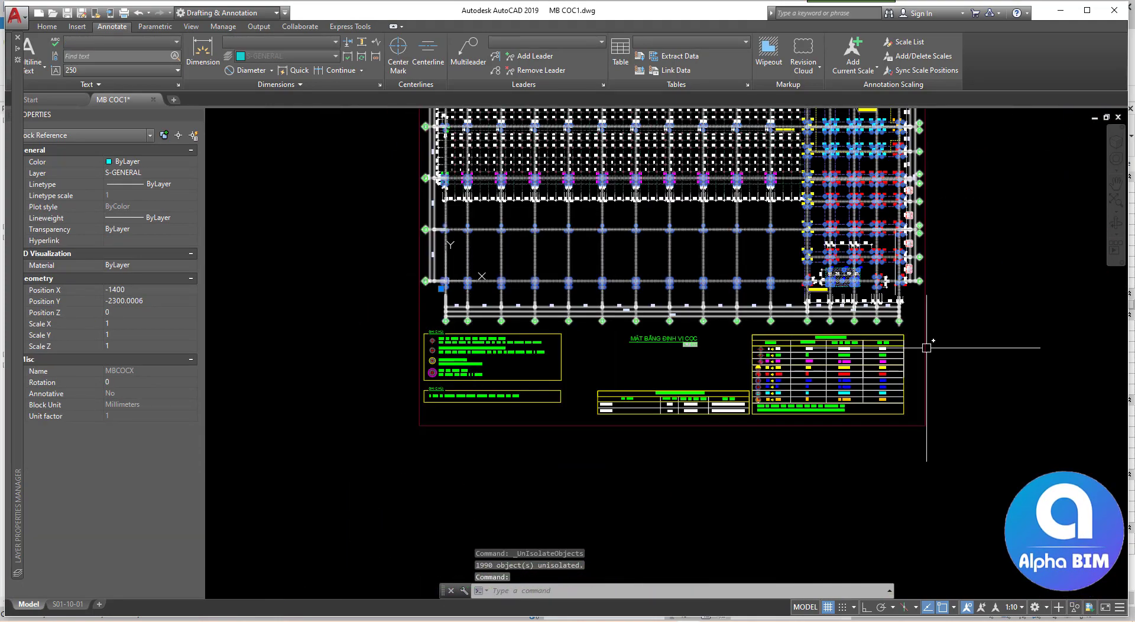
{"action": "scroll", "coordinate": [876, 267], "scroll_direction": "up", "scroll_amount": 7}
{"action": "scroll", "coordinate": [876, 267], "scroll_direction": "up", "scroll_amount": 2}
{"action": "scroll", "coordinate": [876, 267], "scroll_direction": "up", "scroll_amount": 2}
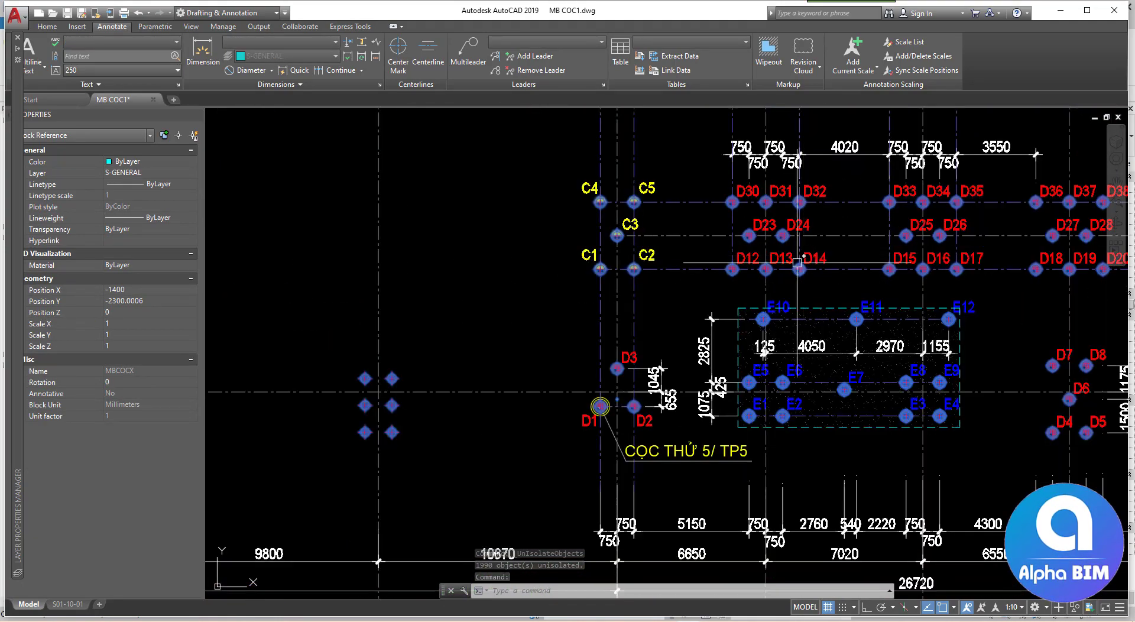
{"action": "scroll", "coordinate": [768, 354], "scroll_direction": "down", "scroll_amount": 5}
{"action": "middle_click_drag", "start_coordinate": [759, 390], "coordinate": [744, 521]}
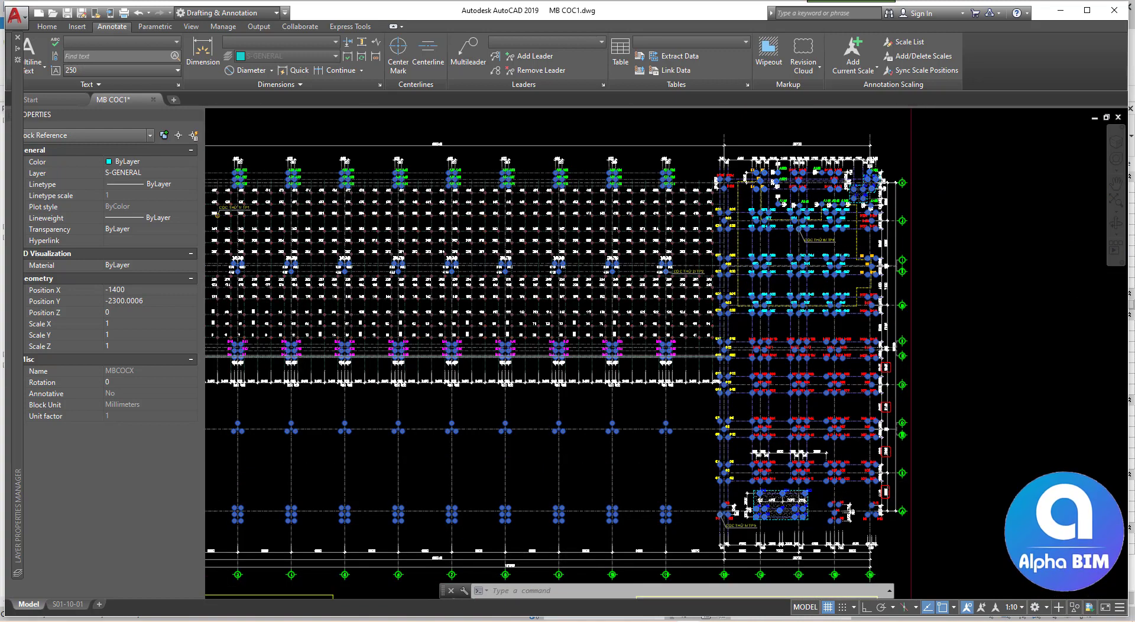
{"action": "scroll", "coordinate": [632, 307], "scroll_direction": "up", "scroll_amount": 8}
{"action": "left_click", "coordinate": [633, 303]}
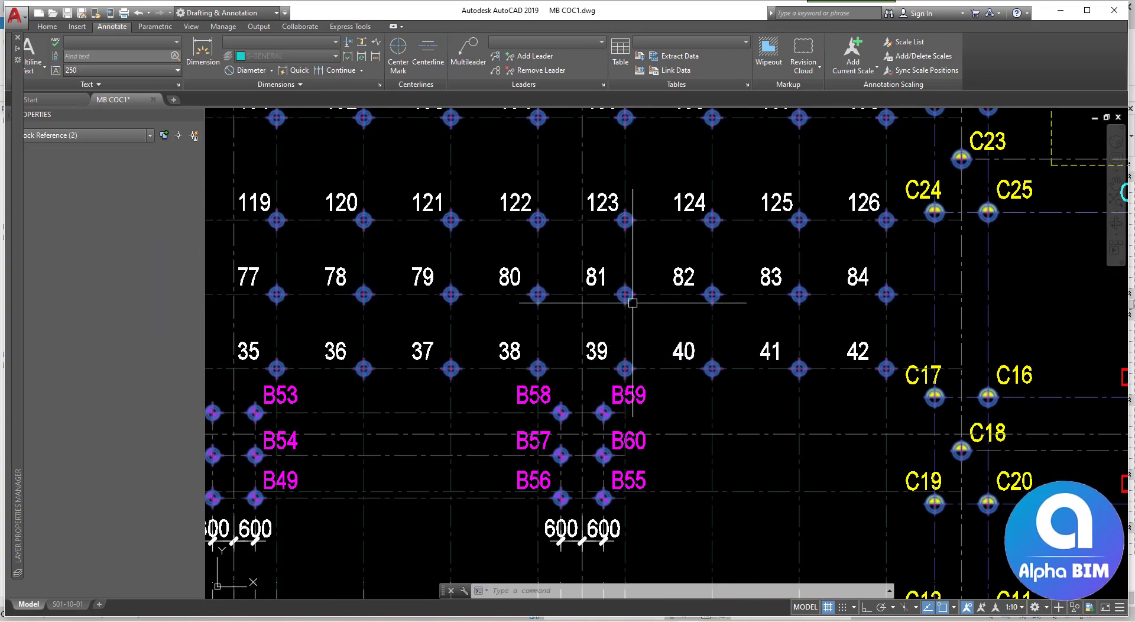
{"action": "right_click", "coordinate": [632, 303]}
{"action": "left_click", "coordinate": [680, 468]}
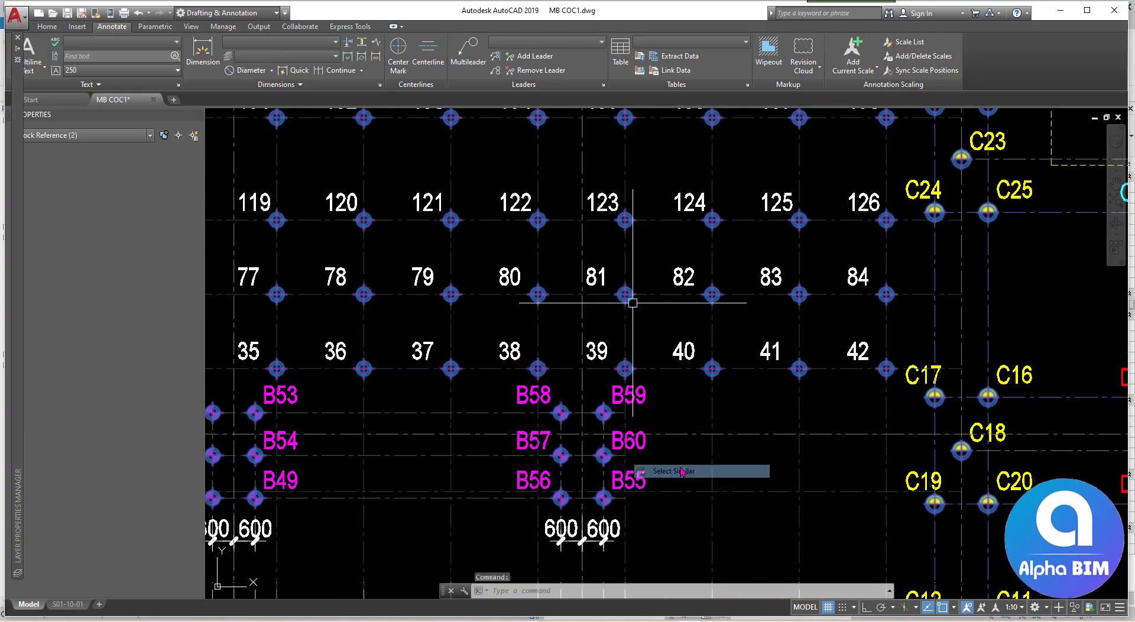
Pan around grid bubbles 4–7 and the upper pile rows to check the selected piles
{"action": "scroll", "coordinate": [653, 380], "scroll_direction": "down", "scroll_amount": 3}
{"action": "middle_click_drag", "start_coordinate": [653, 381], "coordinate": [775, 244]}
{"action": "middle_click_drag", "start_coordinate": [634, 535], "coordinate": [633, 419]}
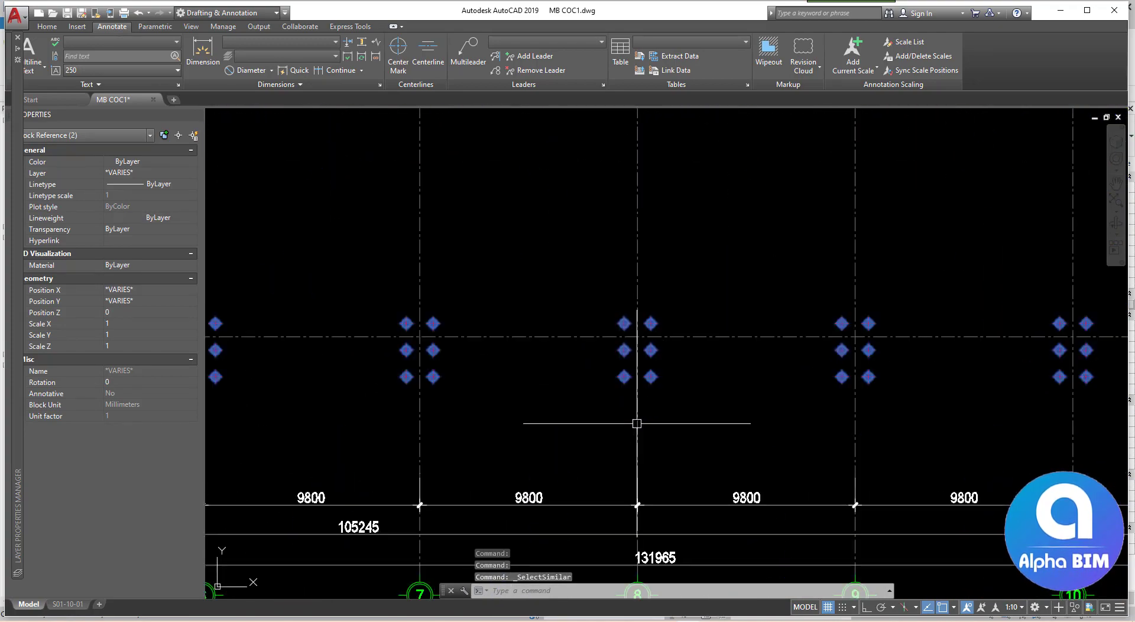
{"action": "mouse_move", "coordinate": [609, 591]}
{"action": "middle_mouse_down"}
{"action": "mouse_move", "coordinate": [601, 398]}
{"action": "mouse_move", "coordinate": [611, 490]}
{"action": "middle_mouse_up"}
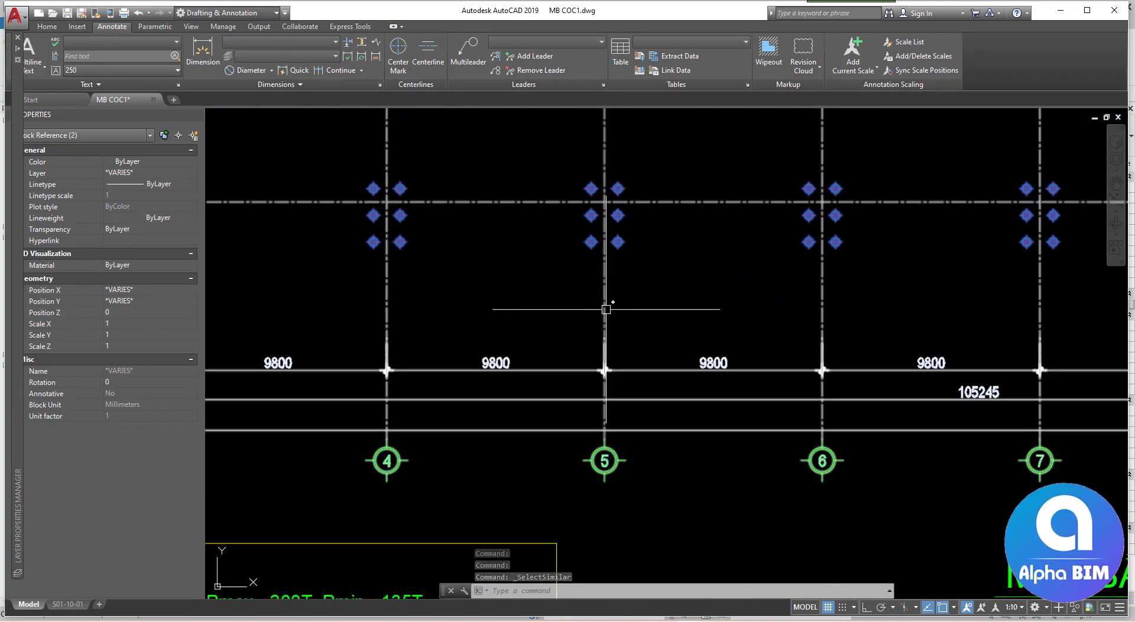
{"action": "scroll", "coordinate": [608, 308], "scroll_direction": "down", "scroll_amount": 3}
{"action": "scroll", "coordinate": [658, 342], "scroll_direction": "down", "scroll_amount": 2}
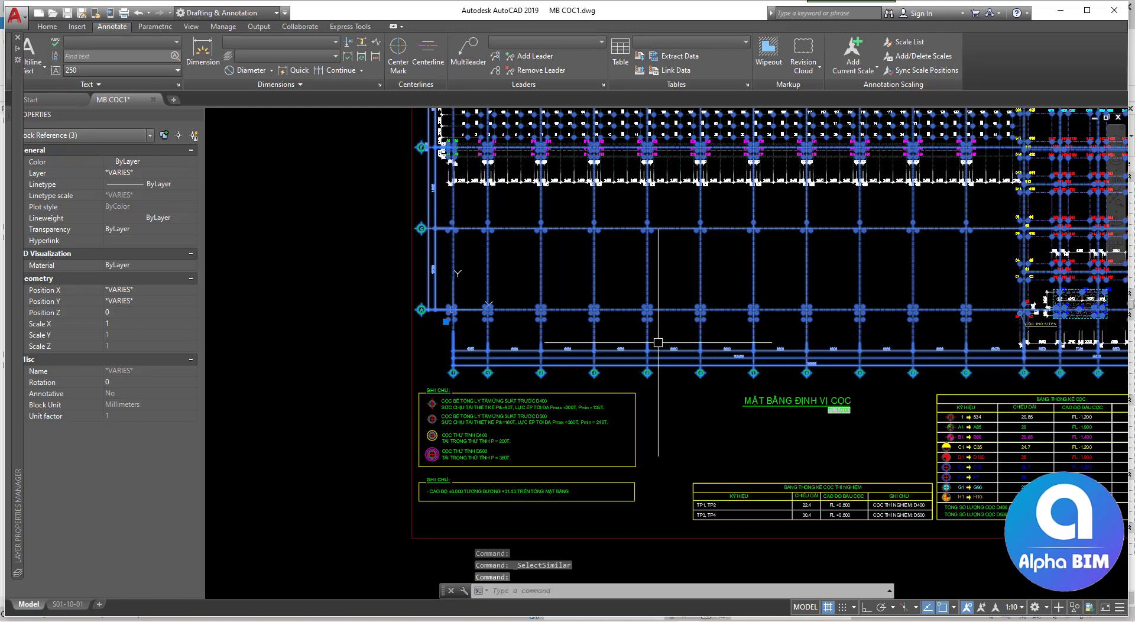
{"action": "middle_click_drag", "start_coordinate": [834, 247], "coordinate": [650, 358]}
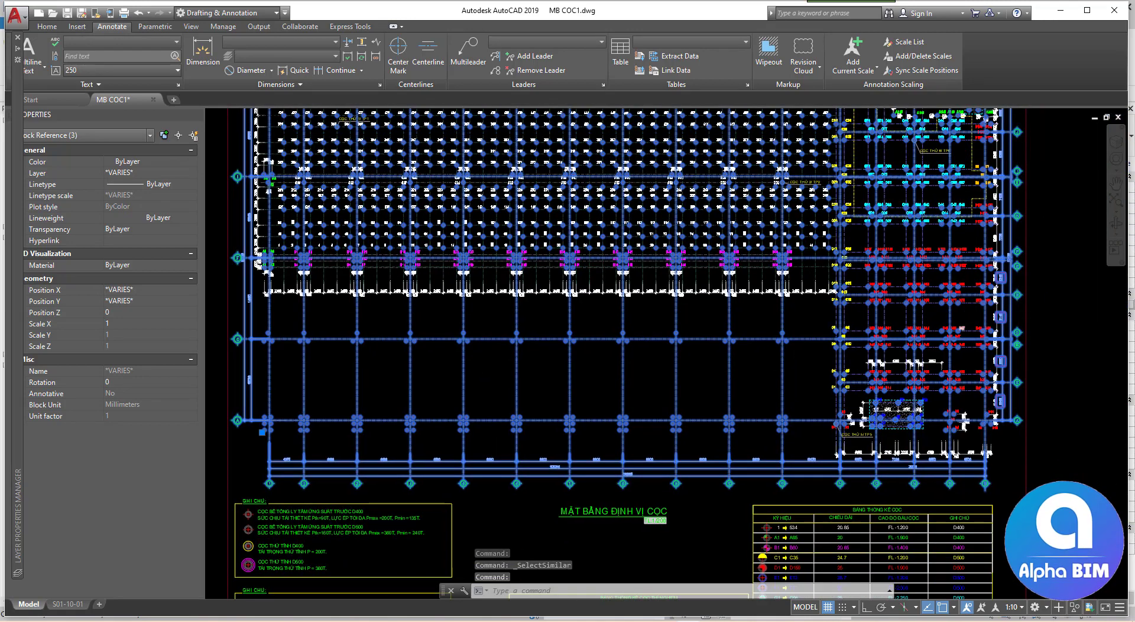
{"action": "scroll", "coordinate": [954, 383], "scroll_direction": "up", "scroll_amount": 3}
{"action": "mouse_move", "coordinate": [872, 214]}
{"action": "middle_mouse_down"}
{"action": "mouse_move", "coordinate": [670, 300]}
{"action": "mouse_move", "coordinate": [654, 453]}
{"action": "middle_mouse_up"}
{"action": "scroll", "coordinate": [670, 300], "scroll_direction": "down", "scroll_amount": 3}
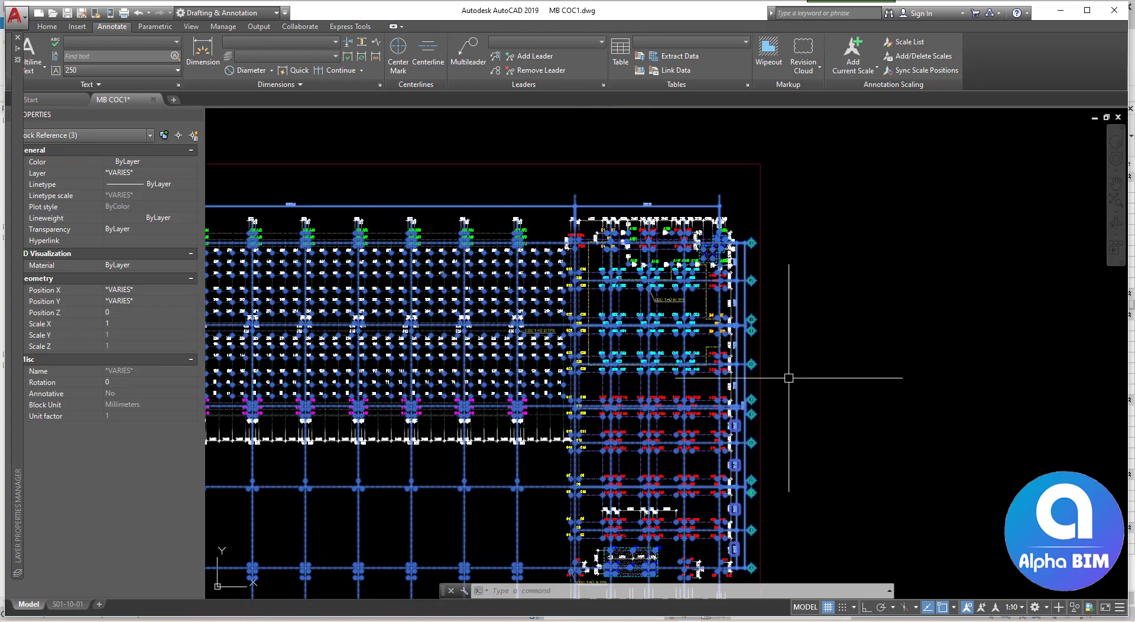
{"action": "type", "text": "W"}
WBLOCK the selected piles to Desktop\TEST\COC.dwg with base point 0,0,0, replacing the existing file
{"action": "key", "text": "Return"}
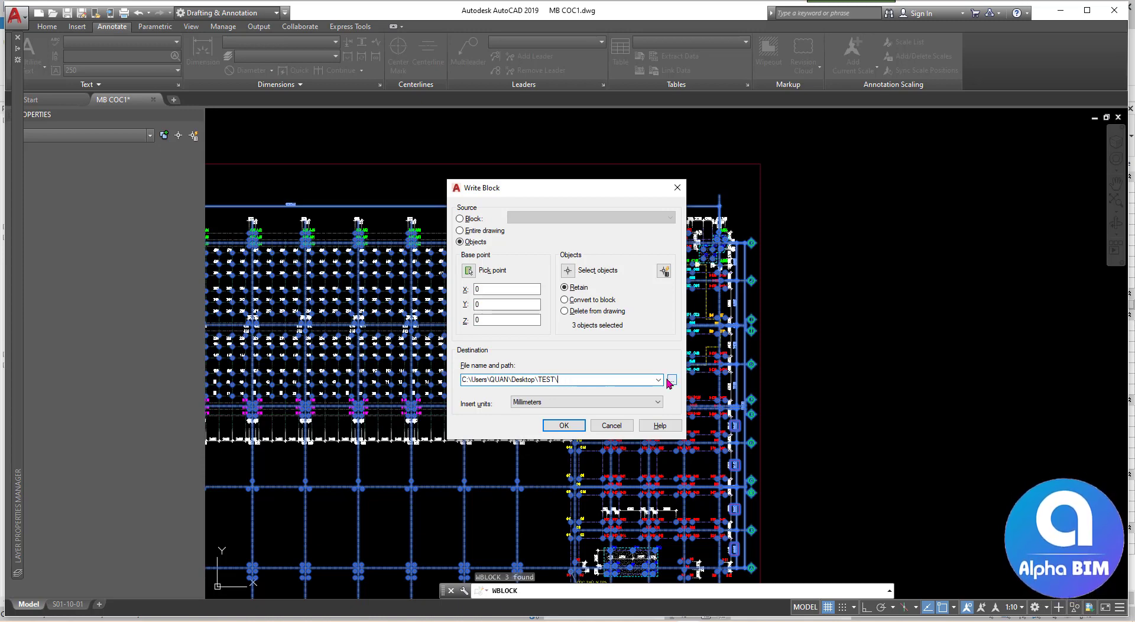
{"action": "left_click", "coordinate": [574, 431]}
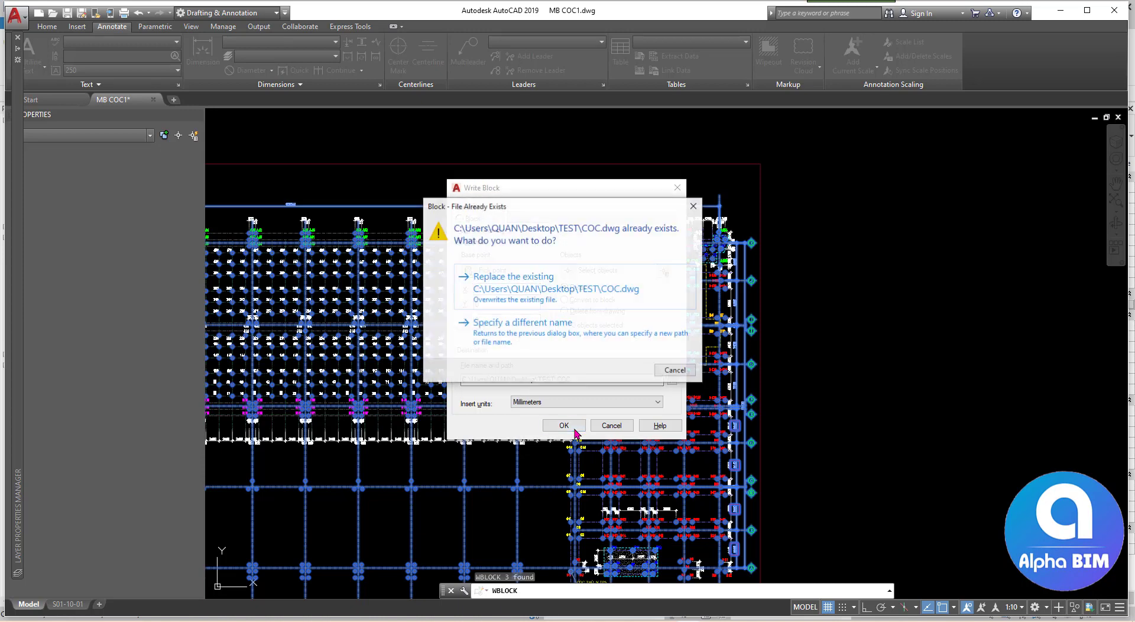
{"action": "left_click", "coordinate": [518, 284]}
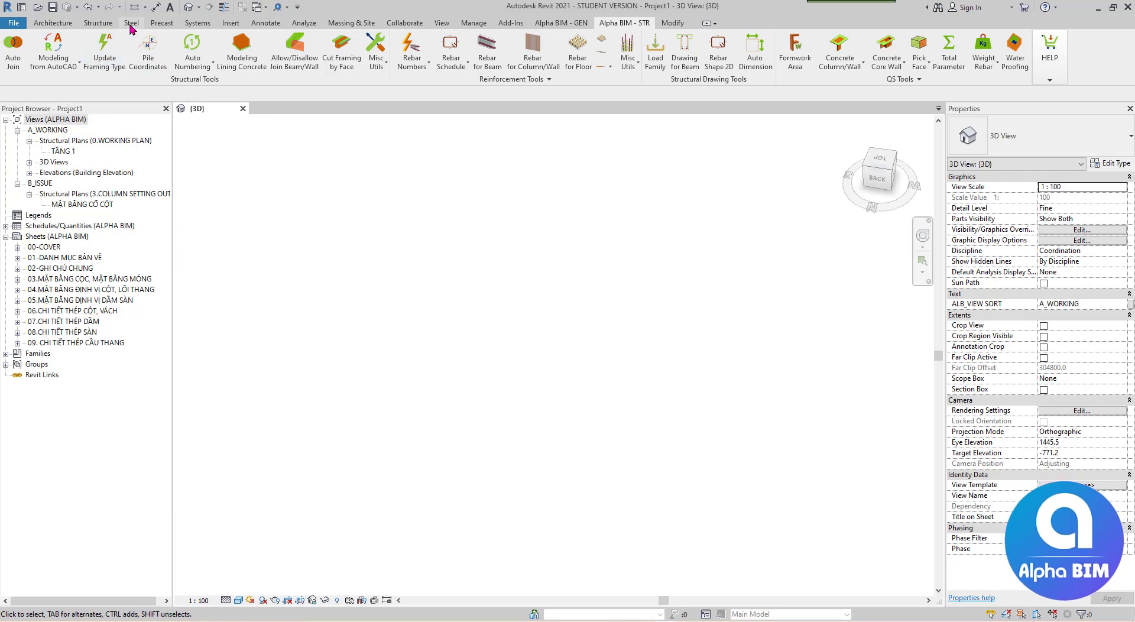
Link COC.dwg from the TEST folder with Link CAD and orbit to inspect the pile layout
{"action": "left_click", "coordinate": [131, 23]}
{"action": "left_click", "coordinate": [161, 23]}
{"action": "left_click", "coordinate": [236, 26]}
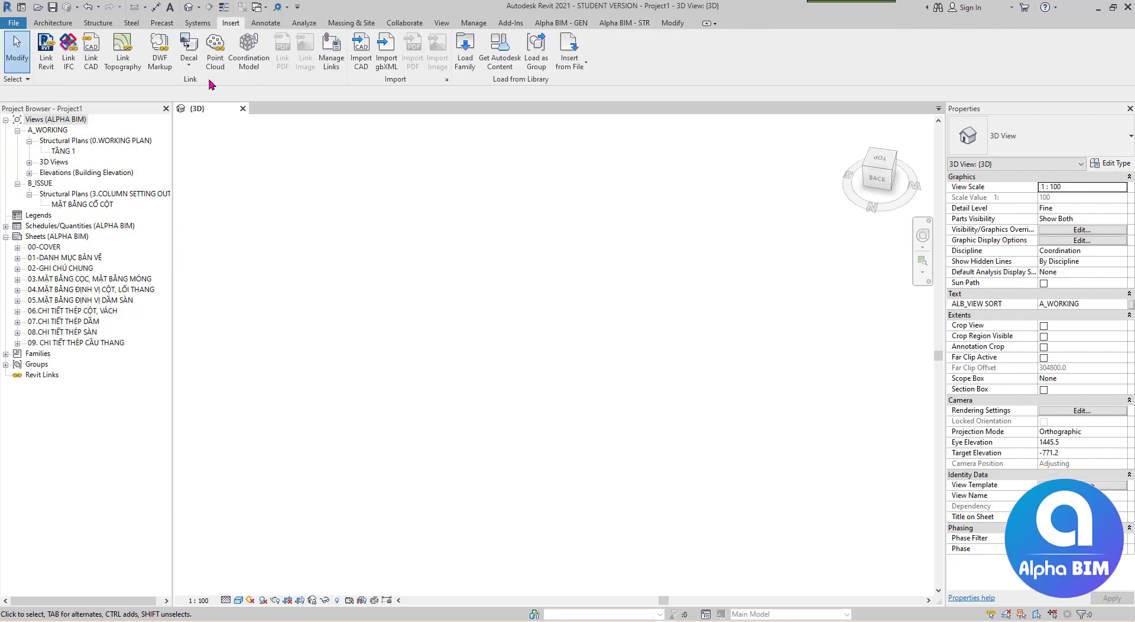
{"action": "left_click", "coordinate": [100, 59]}
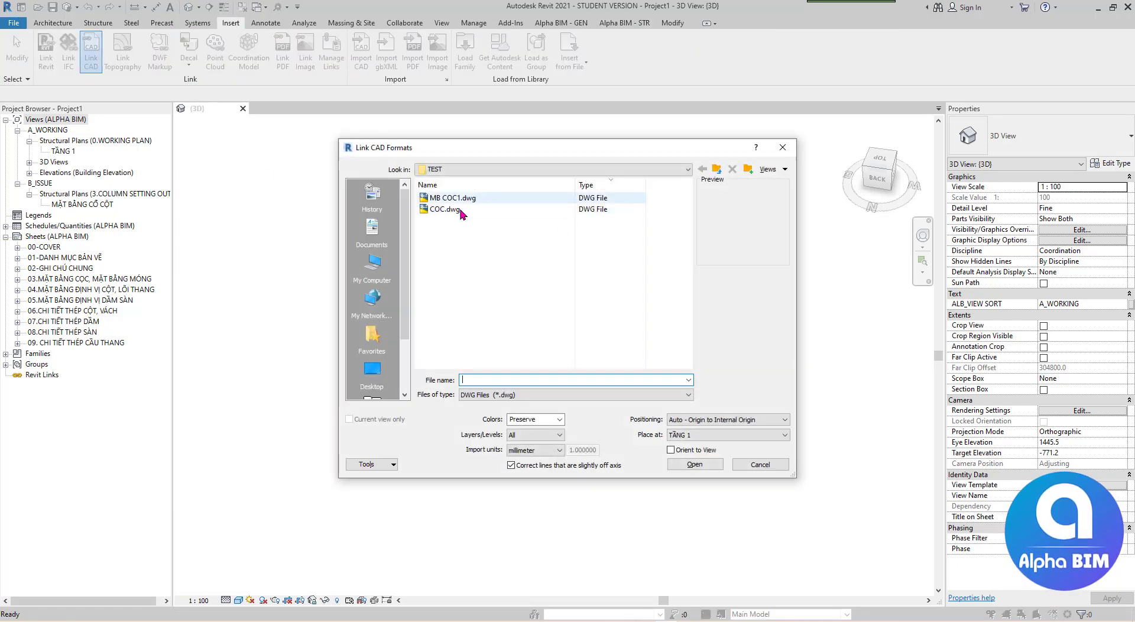
{"action": "left_click", "coordinate": [695, 464]}
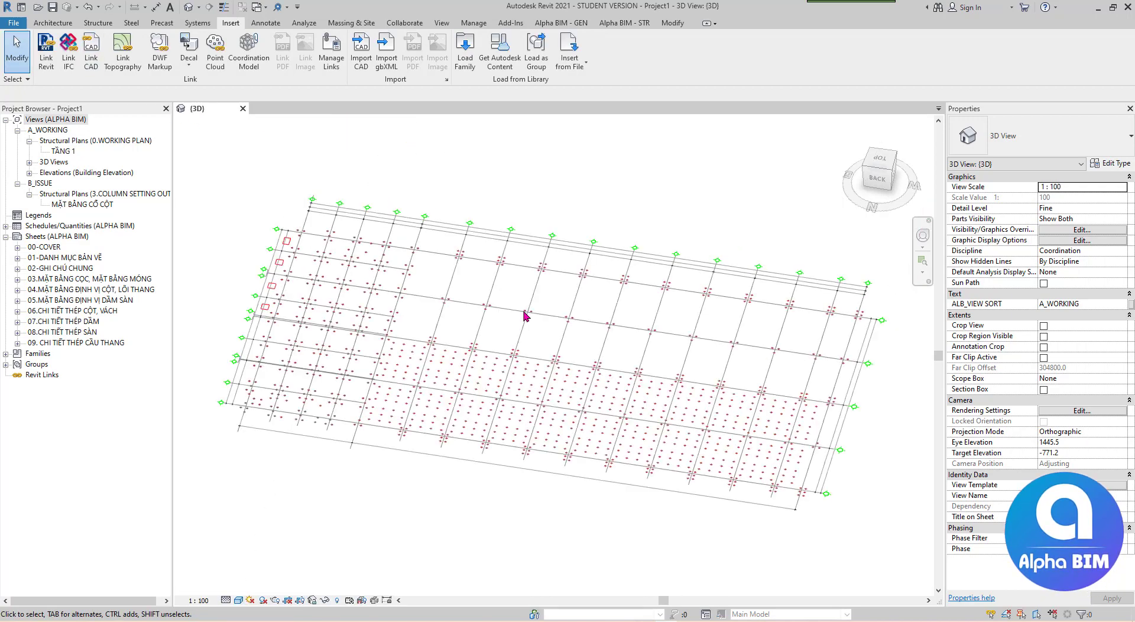
{"action": "mouse_move", "coordinate": [569, 432]}
{"action": "middle_mouse_down", "text": "shift"}
{"action": "mouse_move", "coordinate": [650, 485]}
{"action": "mouse_move", "coordinate": [774, 326]}
{"action": "middle_mouse_up", "text": "shift"}
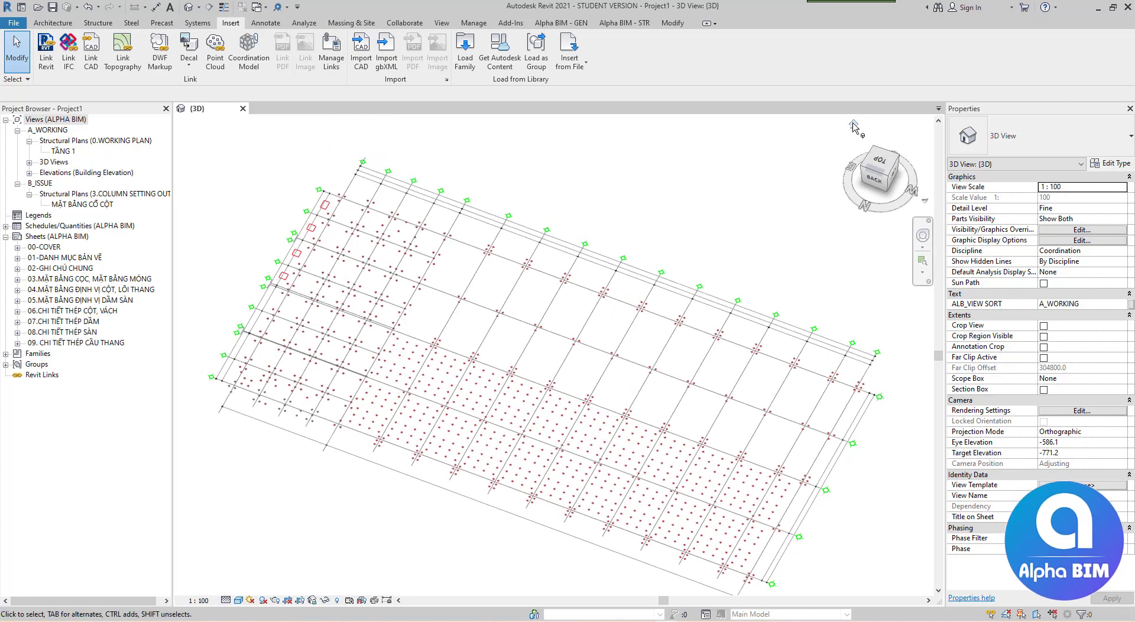
Zoom and orbit the 3D view and select the linked COC.dwg plan
{"action": "scroll", "coordinate": [312, 287], "scroll_direction": "up", "scroll_amount": 3}
{"action": "scroll", "coordinate": [447, 373], "scroll_direction": "up", "scroll_amount": 3}
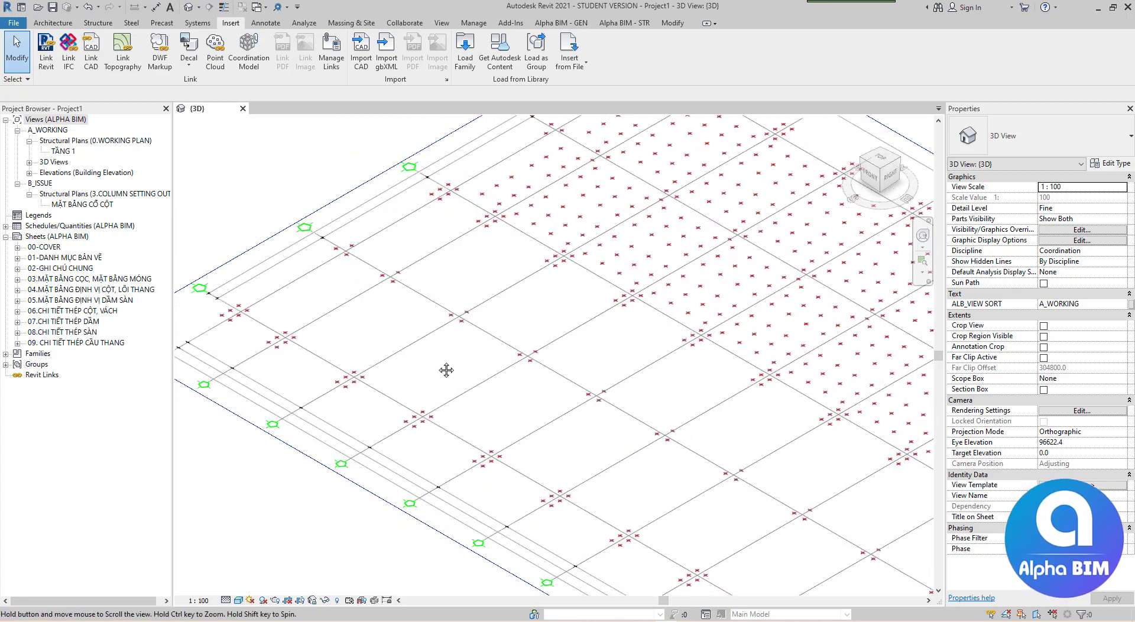
{"action": "scroll", "coordinate": [482, 398], "scroll_direction": "up", "scroll_amount": 2}
{"action": "scroll", "coordinate": [322, 405], "scroll_direction": "up", "scroll_amount": 2}
{"action": "scroll", "coordinate": [322, 405], "scroll_direction": "up", "scroll_amount": 2}
{"action": "scroll", "coordinate": [340, 379], "scroll_direction": "up", "scroll_amount": 1}
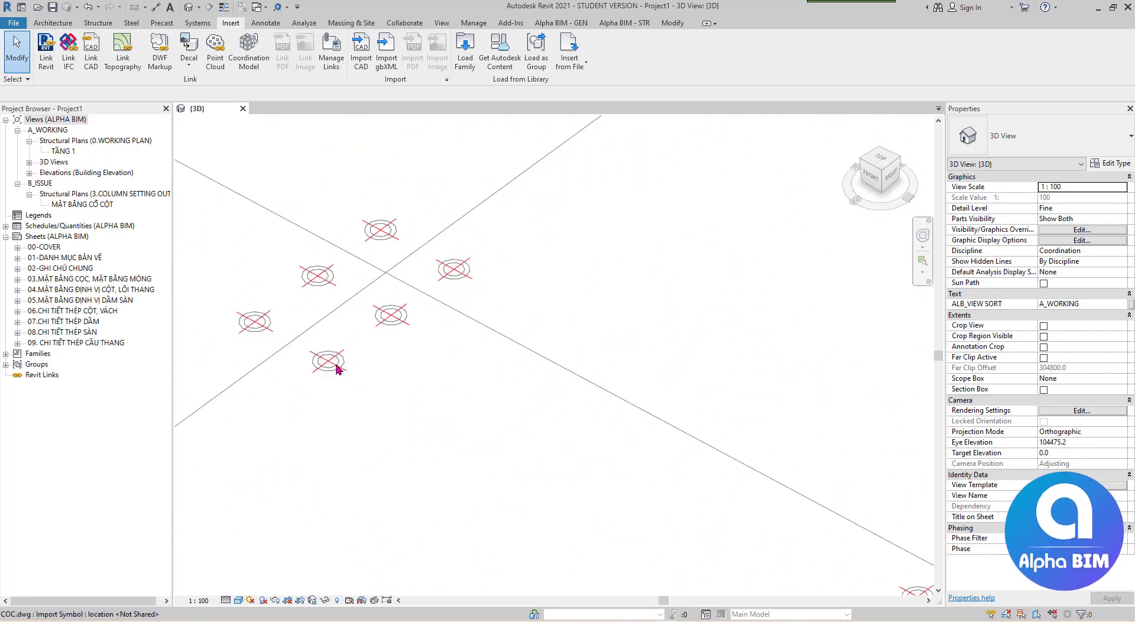
{"action": "mouse_move", "coordinate": [337, 362]}
{"action": "middle_mouse_down"}
{"action": "mouse_move", "coordinate": [773, 261]}
{"action": "mouse_move", "coordinate": [733, 269]}
{"action": "middle_mouse_up"}
{"action": "scroll", "coordinate": [530, 355], "scroll_direction": "down", "scroll_amount": 1}
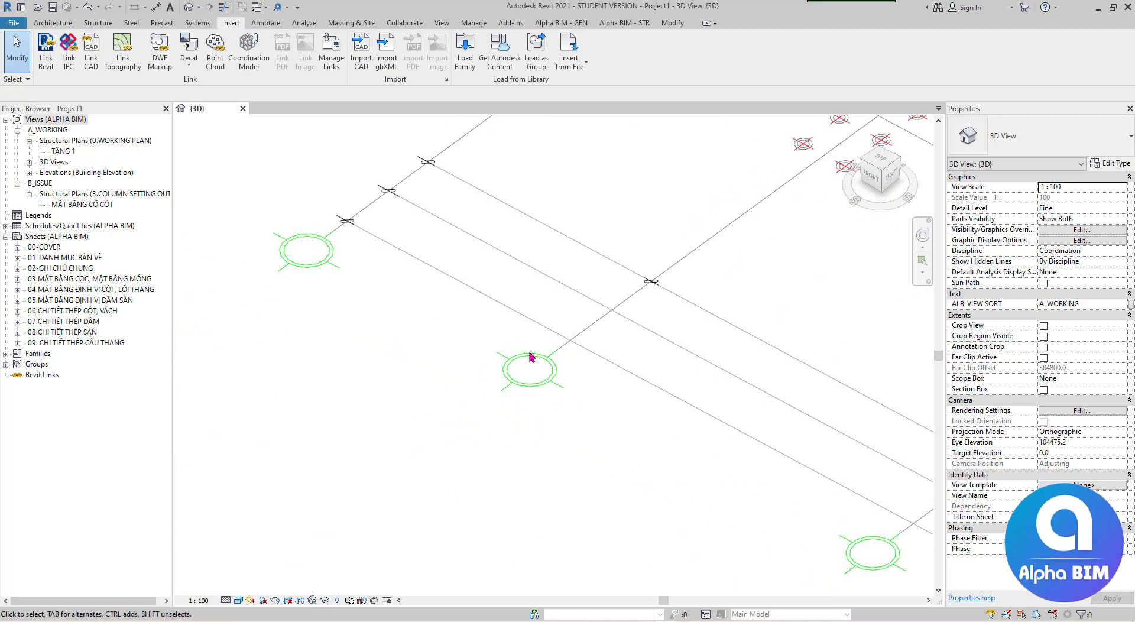
{"action": "middle_click_drag", "start_coordinate": [551, 350], "coordinate": [485, 414]}
{"action": "left_click", "coordinate": [418, 291]}
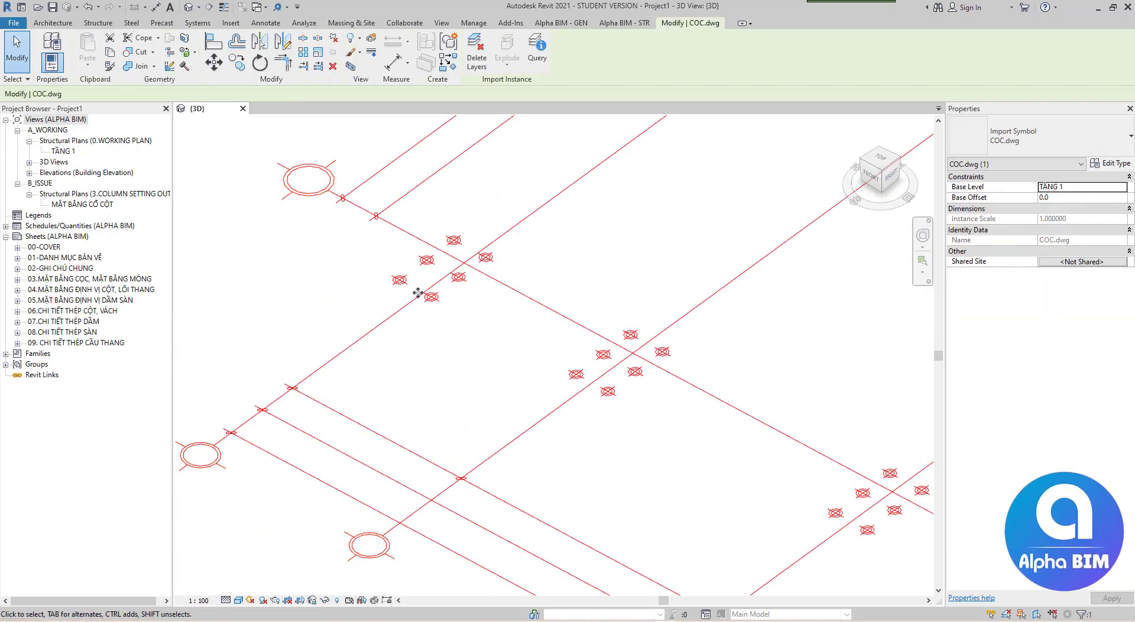
{"action": "scroll", "coordinate": [591, 331], "scroll_direction": "down", "scroll_amount": 3}
{"action": "scroll", "coordinate": [600, 333], "scroll_direction": "down", "scroll_amount": 1}
{"action": "middle_click_drag", "start_coordinate": [600, 334], "coordinate": [603, 376], "text": "shift"}
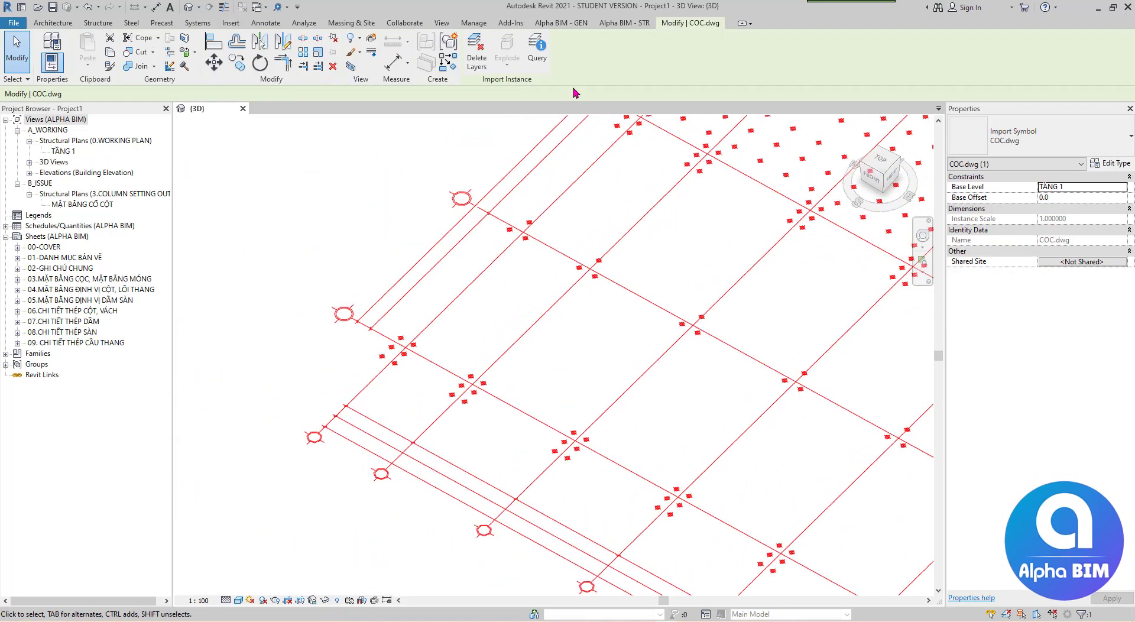
With the plan reselected, show the Alpha BIM - STR Modeling from AutoCAD command list
{"action": "left_click", "coordinate": [618, 24]}
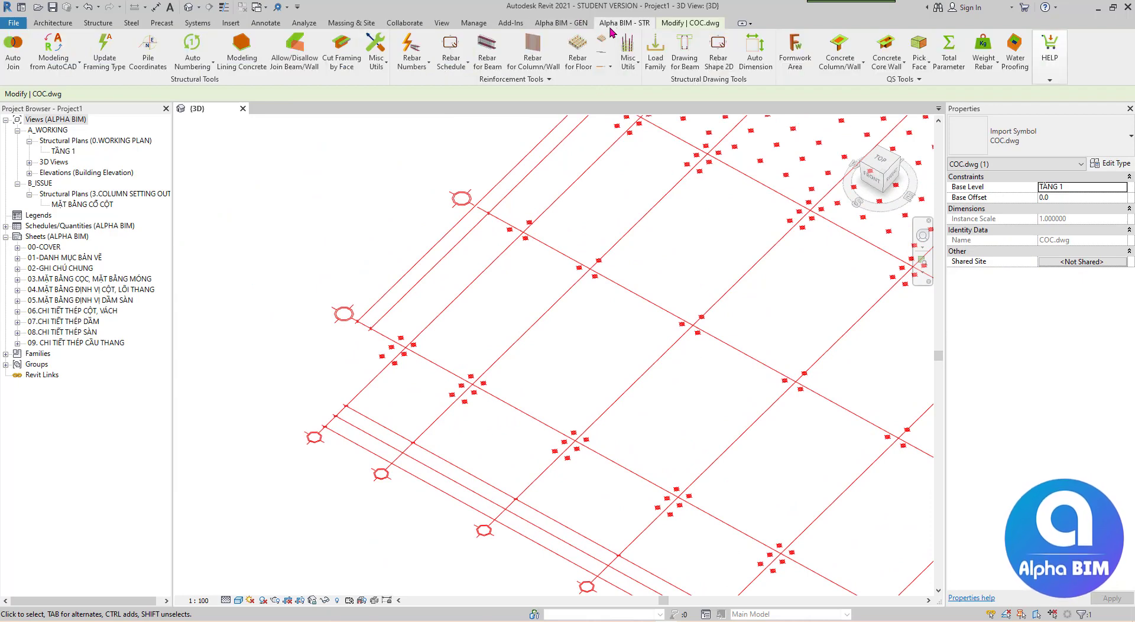
{"action": "left_click", "coordinate": [78, 61]}
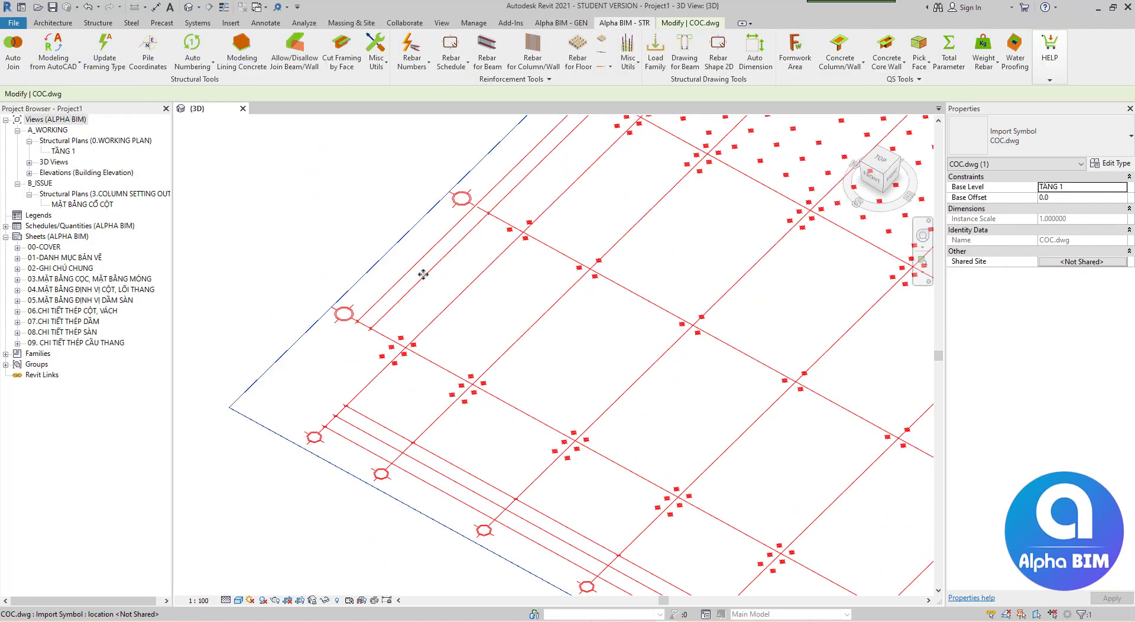
{"action": "left_click", "coordinate": [400, 288]}
{"action": "scroll", "coordinate": [399, 288], "scroll_direction": "down", "scroll_amount": 8}
{"action": "left_click", "coordinate": [429, 346]}
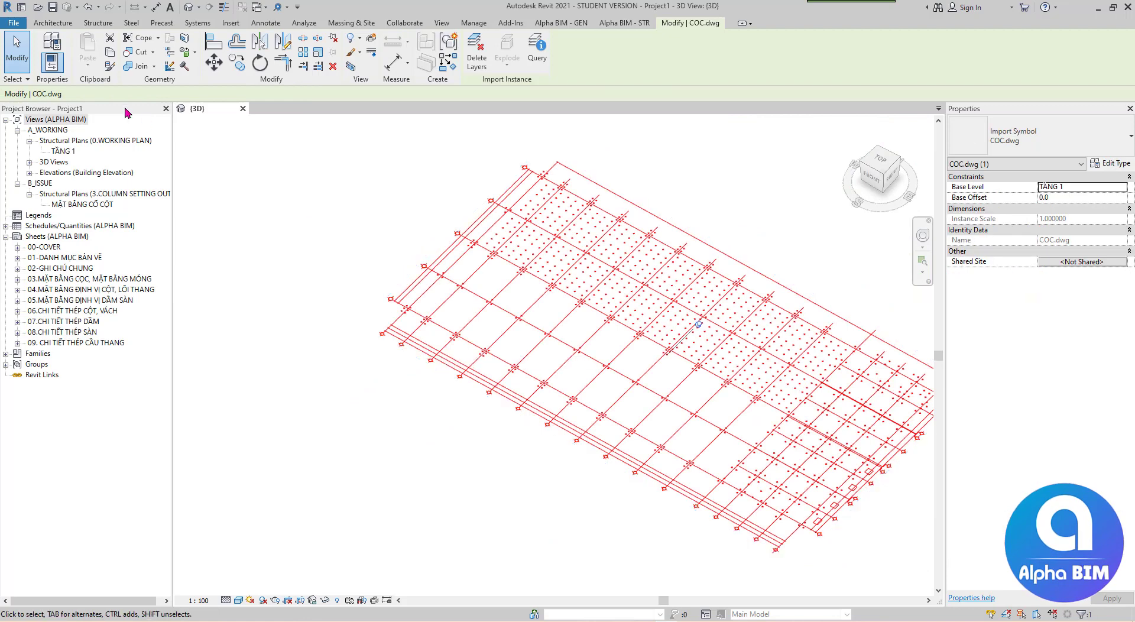
{"action": "left_click", "coordinate": [624, 22]}
Run Alpha BIM's Modeling Pile Foundation and pick the linked COC.dwg as the pile source
{"action": "left_click", "coordinate": [53, 59]}
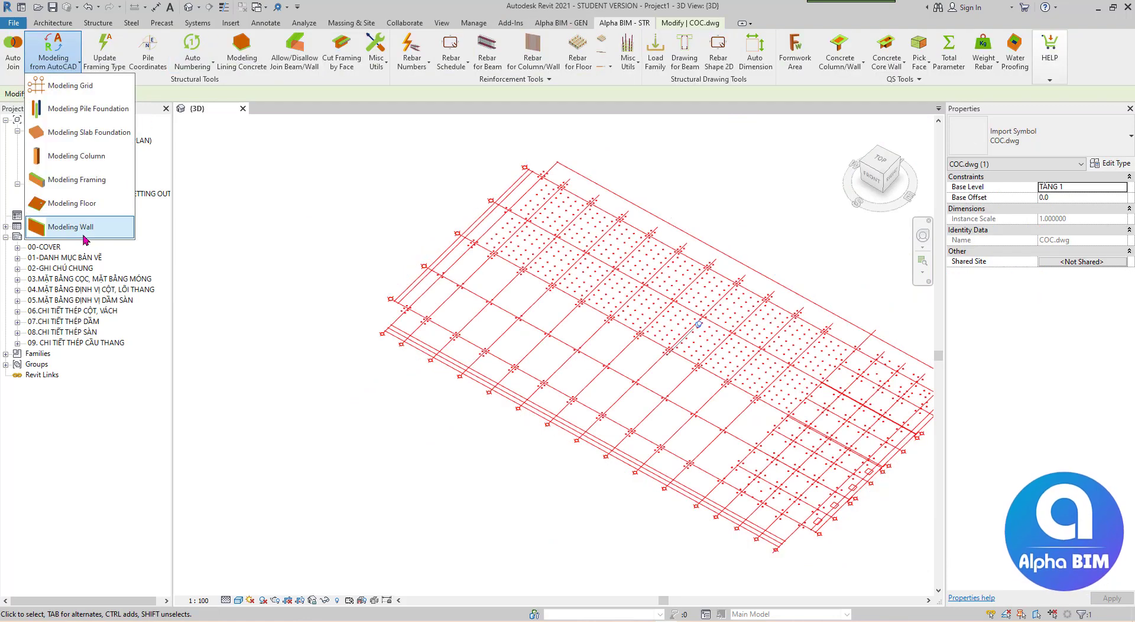
{"action": "left_click", "coordinate": [266, 242]}
{"action": "left_click", "coordinate": [269, 245]}
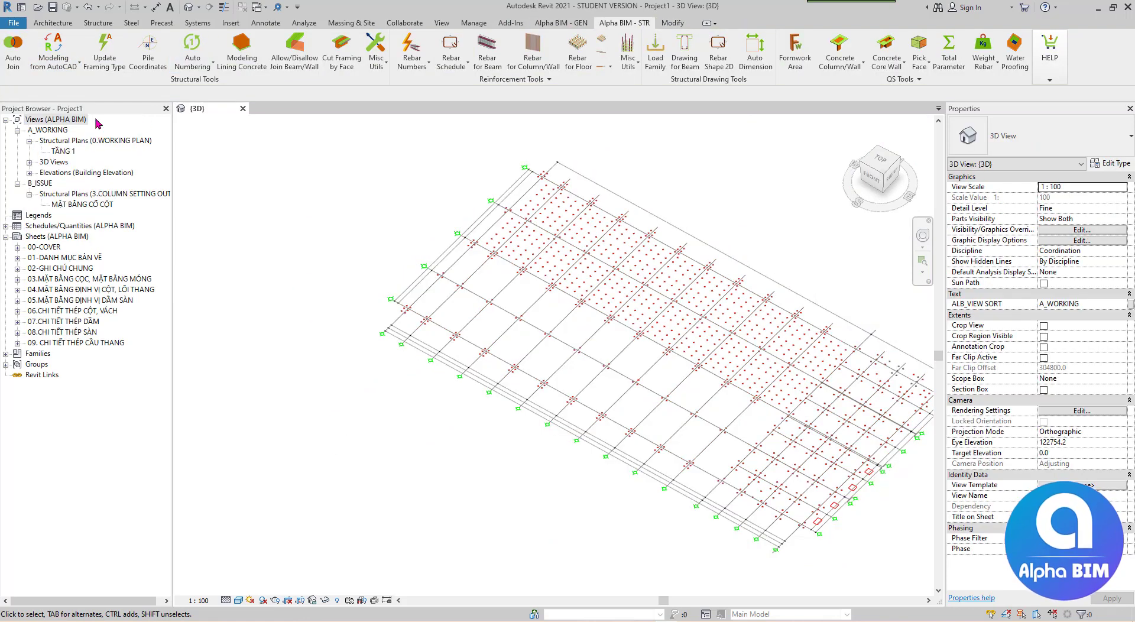
{"action": "left_click", "coordinate": [53, 59]}
{"action": "left_click", "coordinate": [83, 109]}
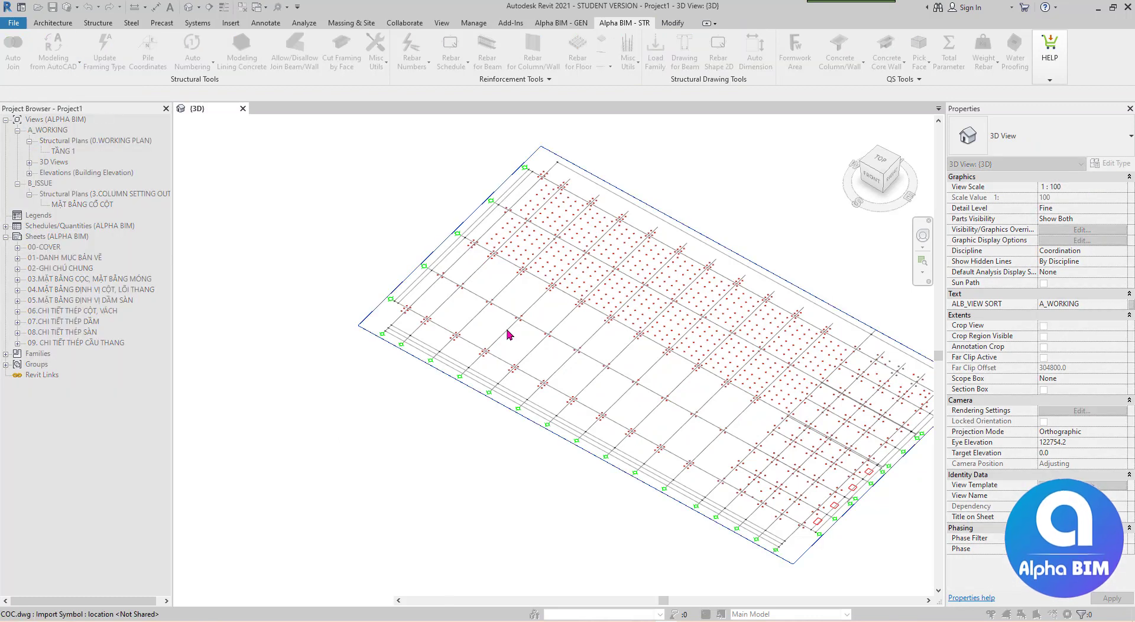
{"action": "left_click", "coordinate": [506, 517]}
Choose the BIM - D400 layer, cancel the pile dialog, and start an Isolated foundation
{"action": "left_click", "coordinate": [502, 283]}
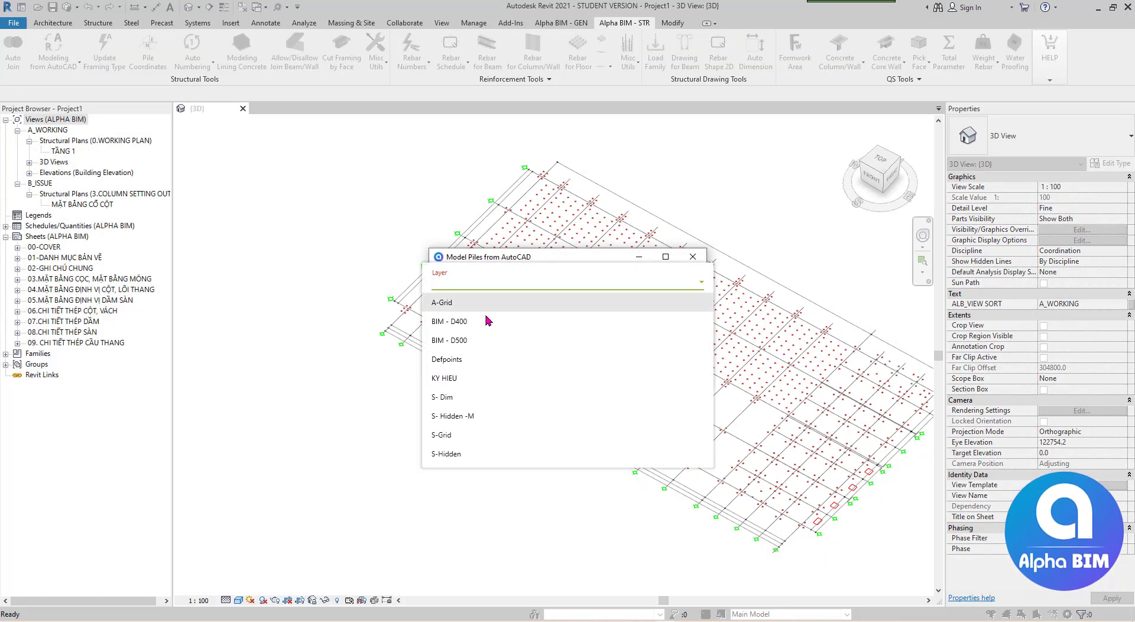
{"action": "left_click", "coordinate": [482, 324]}
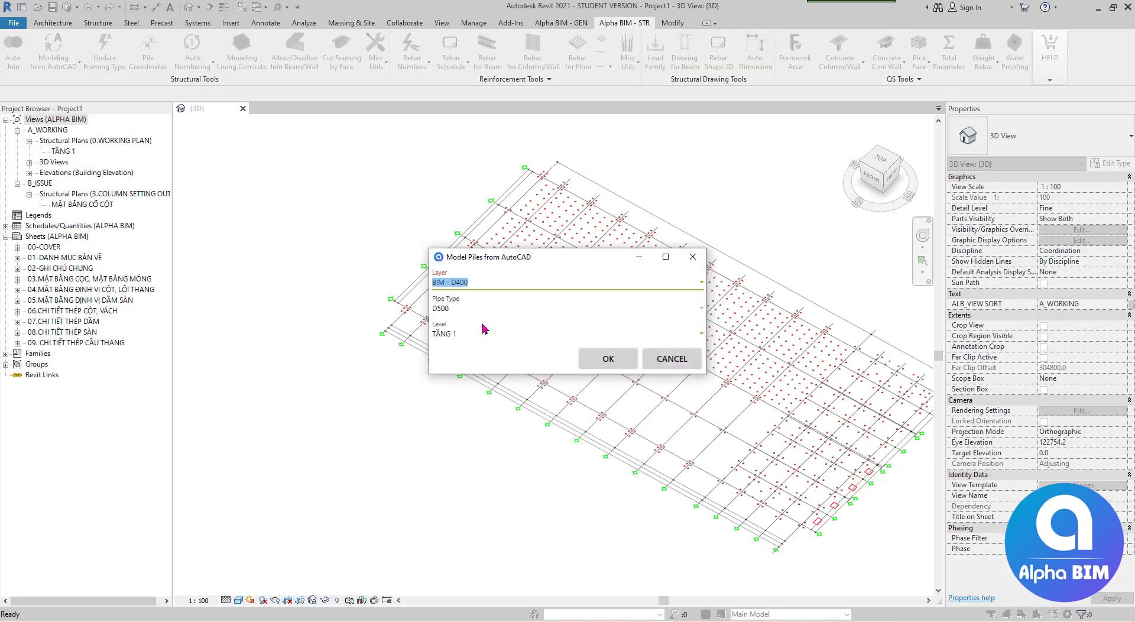
{"action": "left_click", "coordinate": [438, 283]}
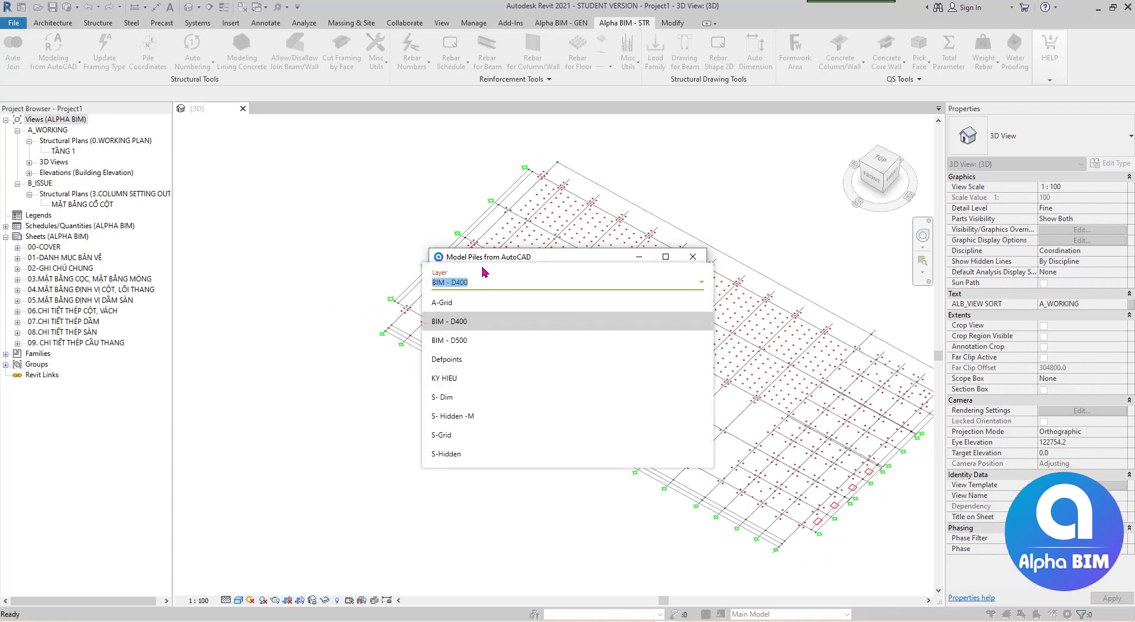
{"action": "left_click", "coordinate": [472, 284]}
{"action": "left_click", "coordinate": [608, 357]}
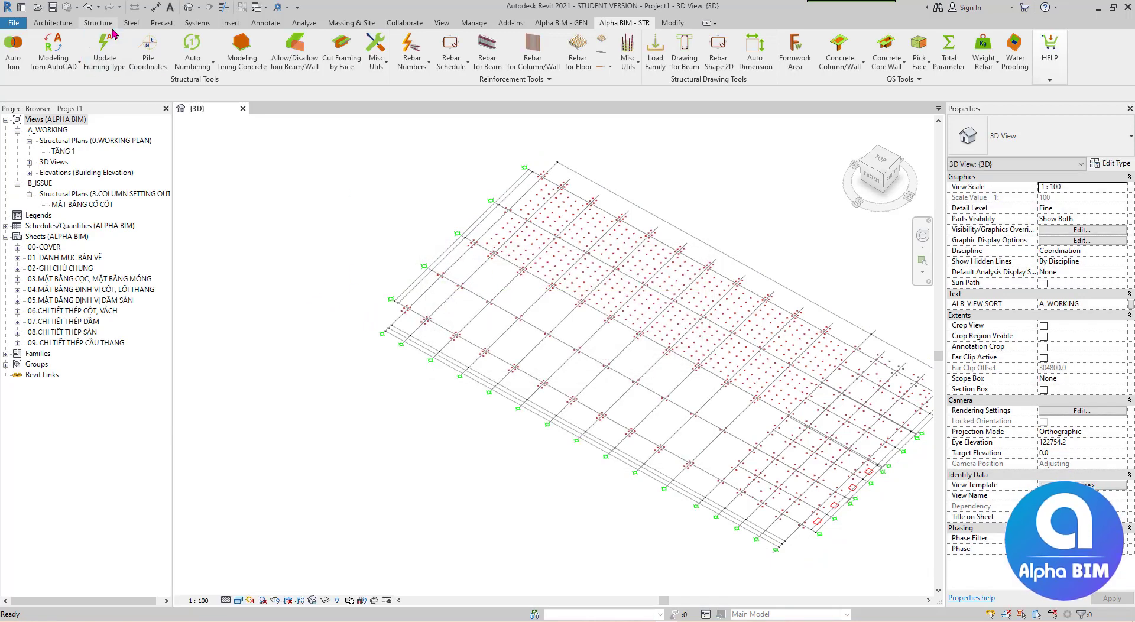
{"action": "left_click", "coordinate": [300, 66]}
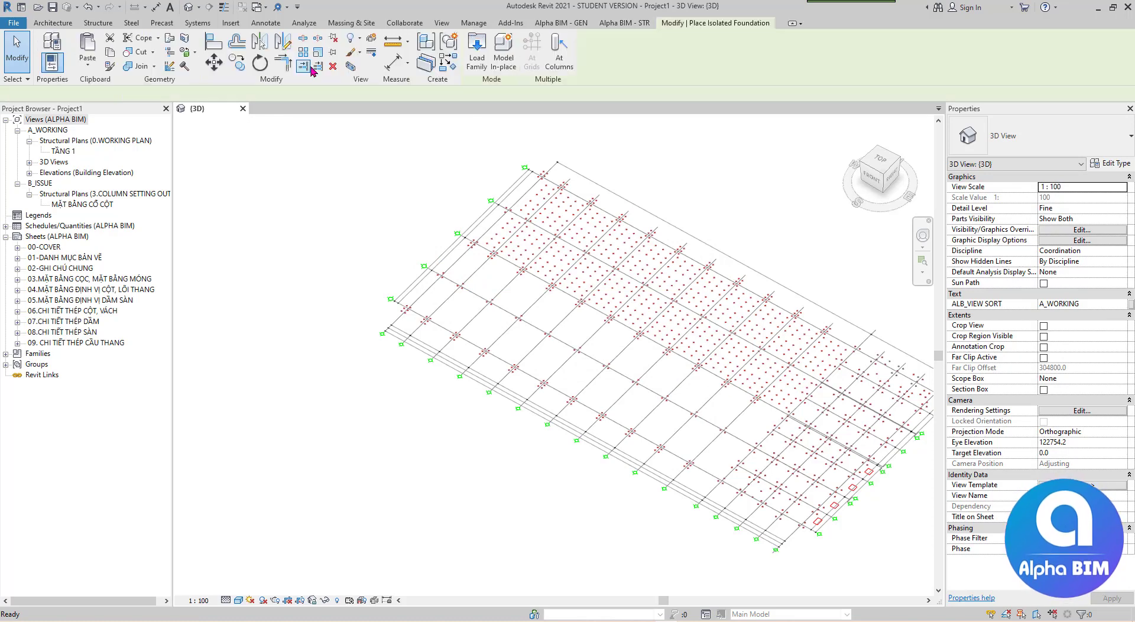
Review the D500 and D400 round pile type properties, cancel the duplicate, and exit foundation placement
{"action": "left_click", "coordinate": [1107, 150]}
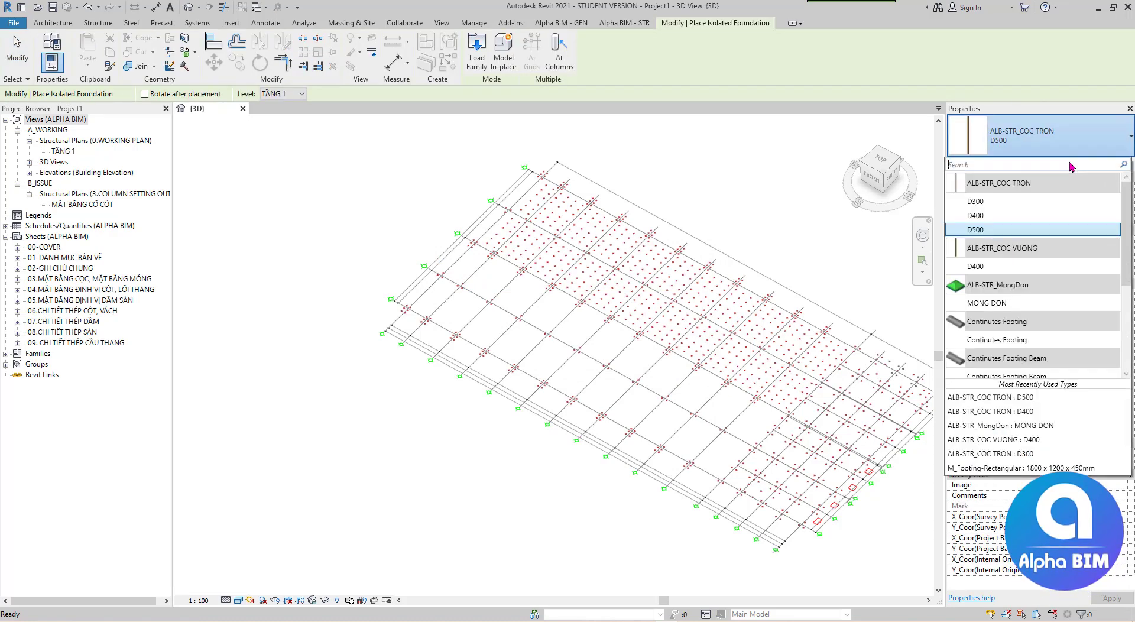
{"action": "left_click", "coordinate": [999, 237]}
{"action": "left_click", "coordinate": [1109, 164]}
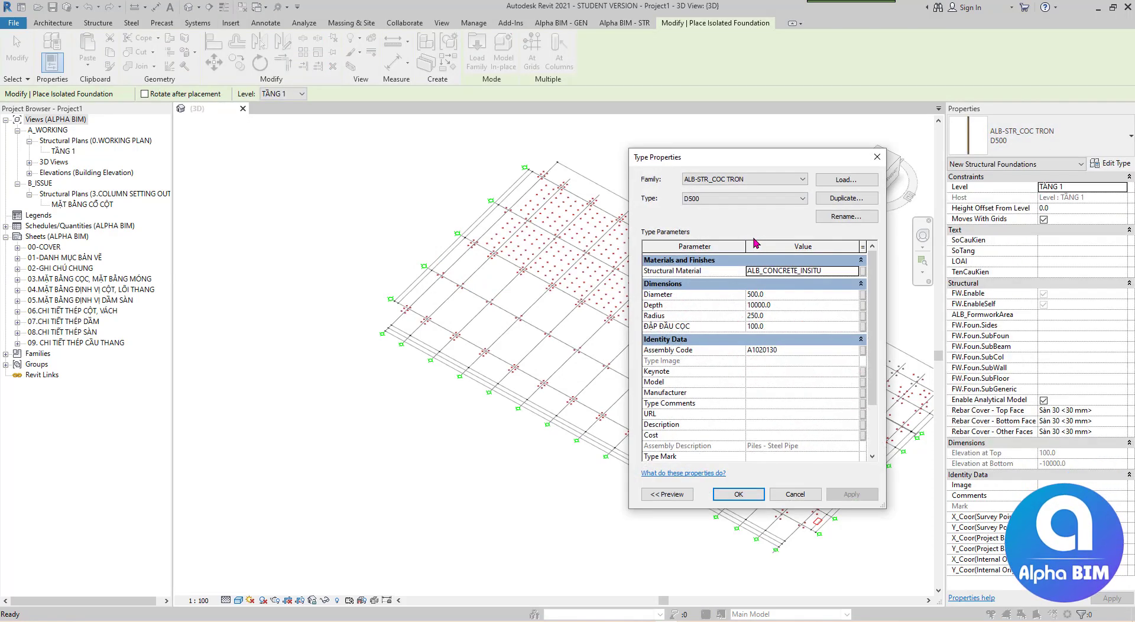
{"action": "left_click", "coordinate": [745, 198]}
{"action": "left_click", "coordinate": [704, 217]}
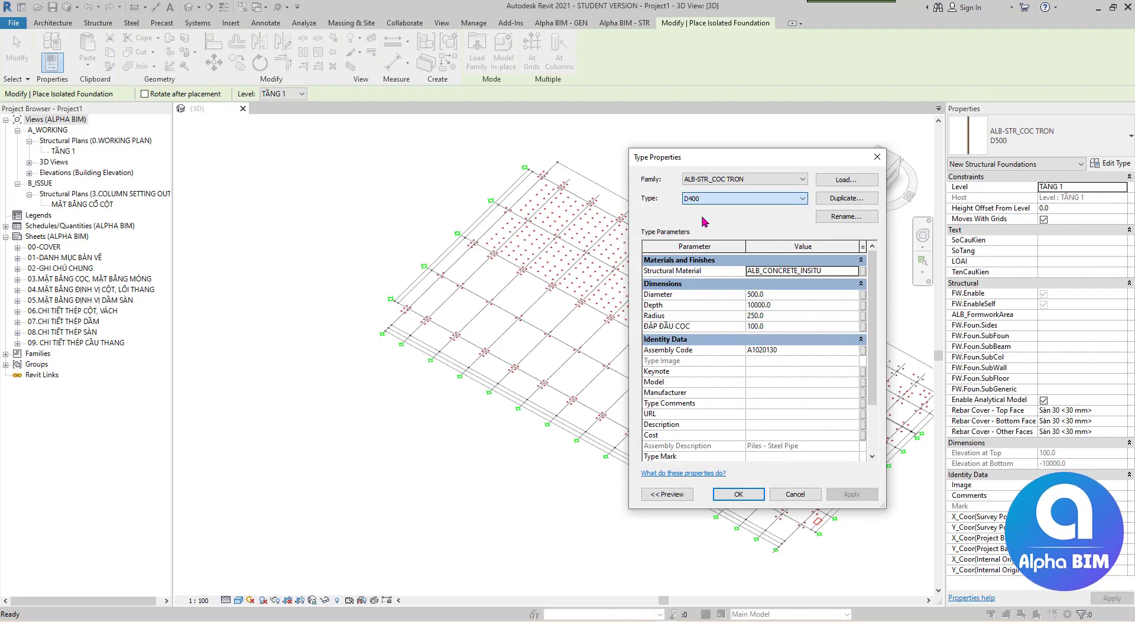
{"action": "left_click", "coordinate": [816, 216]}
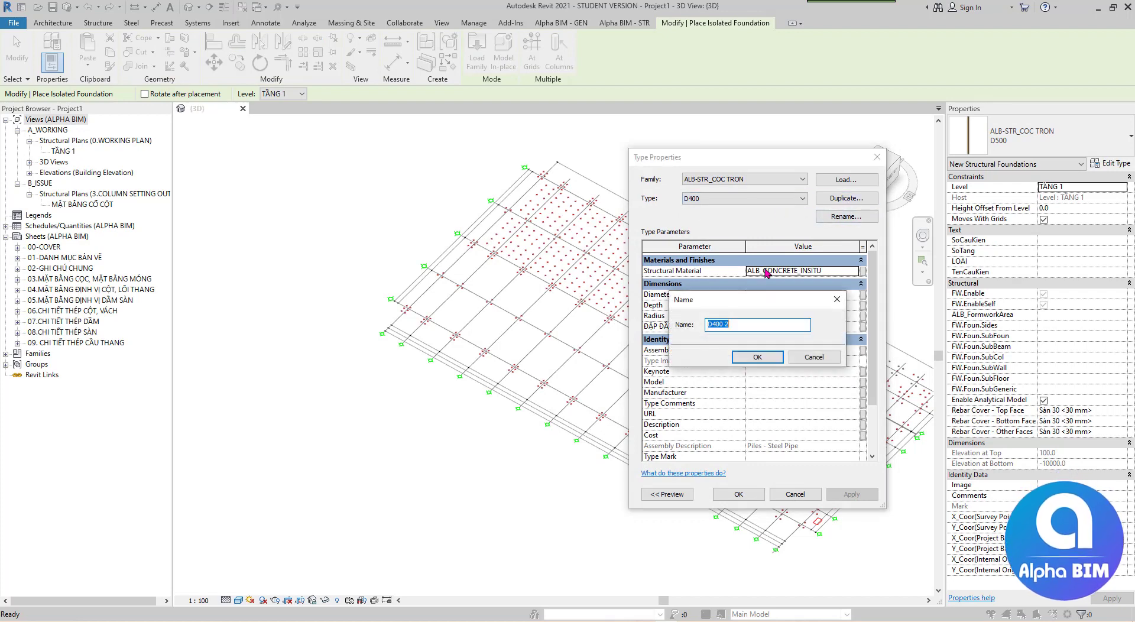
{"action": "key", "text": "Return"}
{"action": "key", "text": "Return"}
{"action": "key", "text": "Escape"}
{"action": "key", "text": "Escape"}
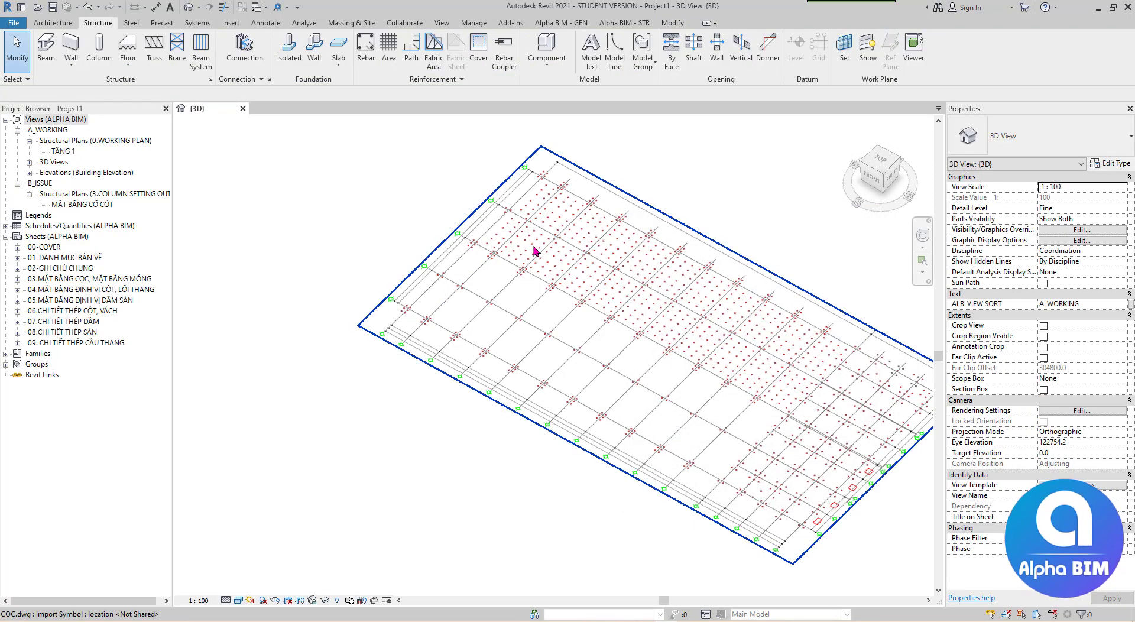
{"action": "right_click", "coordinate": [535, 248]}
Rerun Modeling Pile Foundation with layer BIM - D400, pile type D400 and level TẦNG 1
{"action": "left_click", "coordinate": [780, 297]}
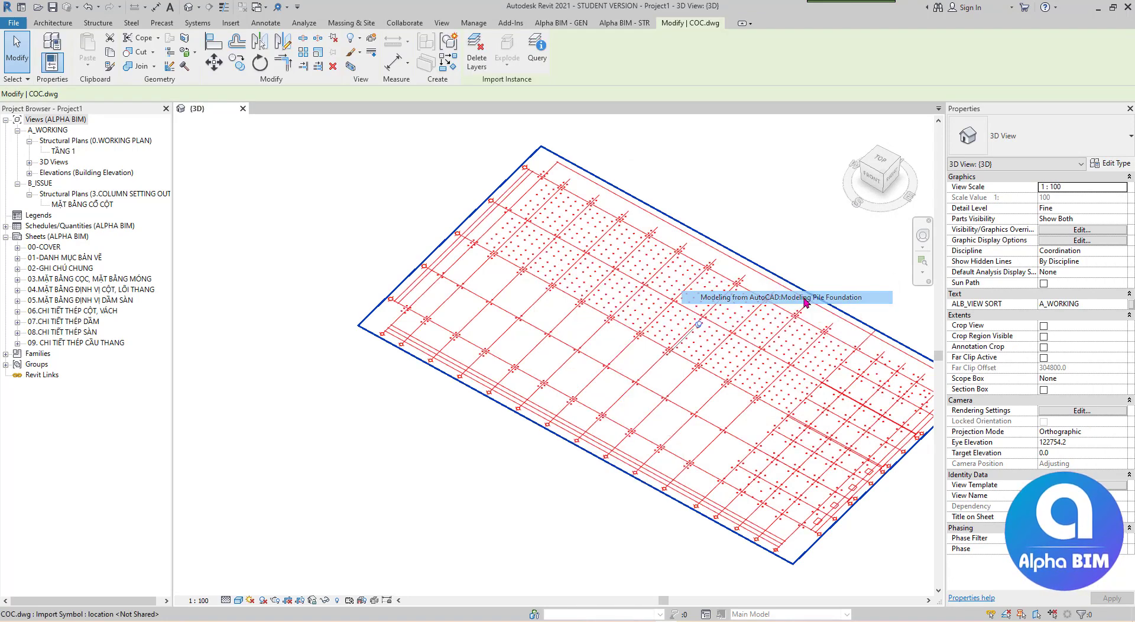
{"action": "left_click", "coordinate": [473, 310]}
{"action": "left_click", "coordinate": [479, 276]}
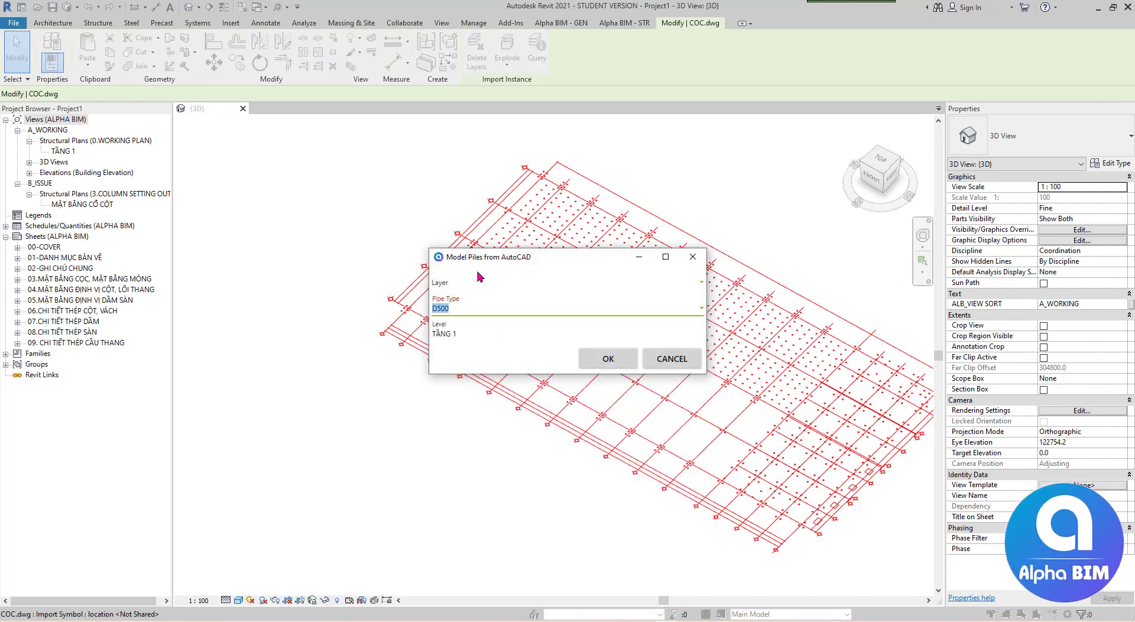
{"action": "left_click", "coordinate": [478, 281]}
{"action": "left_click", "coordinate": [470, 340]}
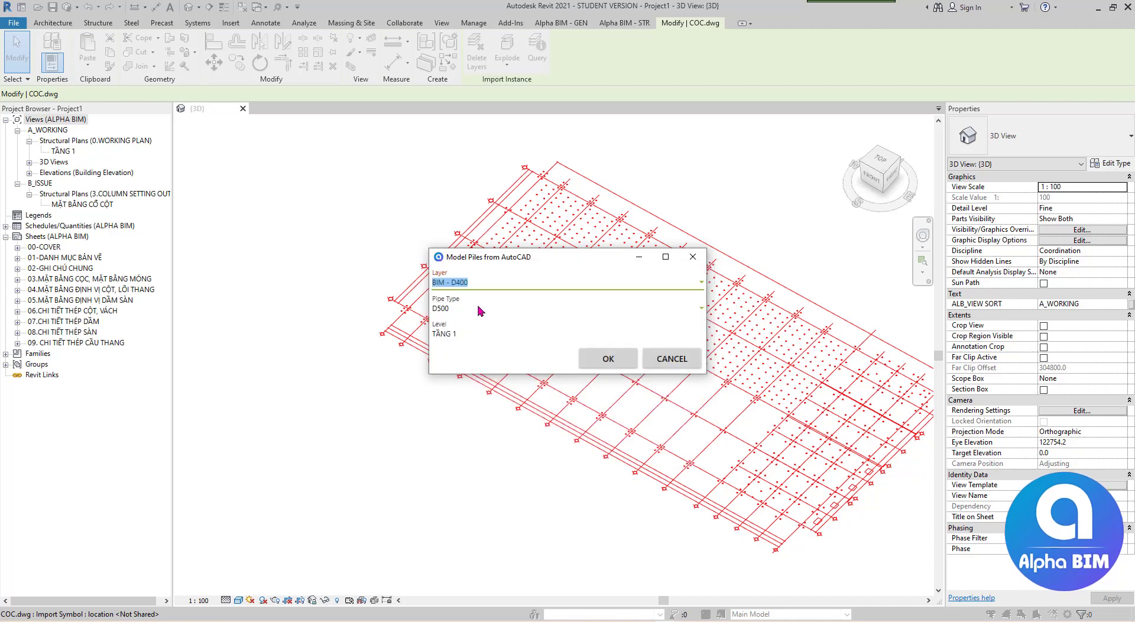
{"action": "left_click", "coordinate": [479, 308]}
{"action": "left_click", "coordinate": [449, 460]}
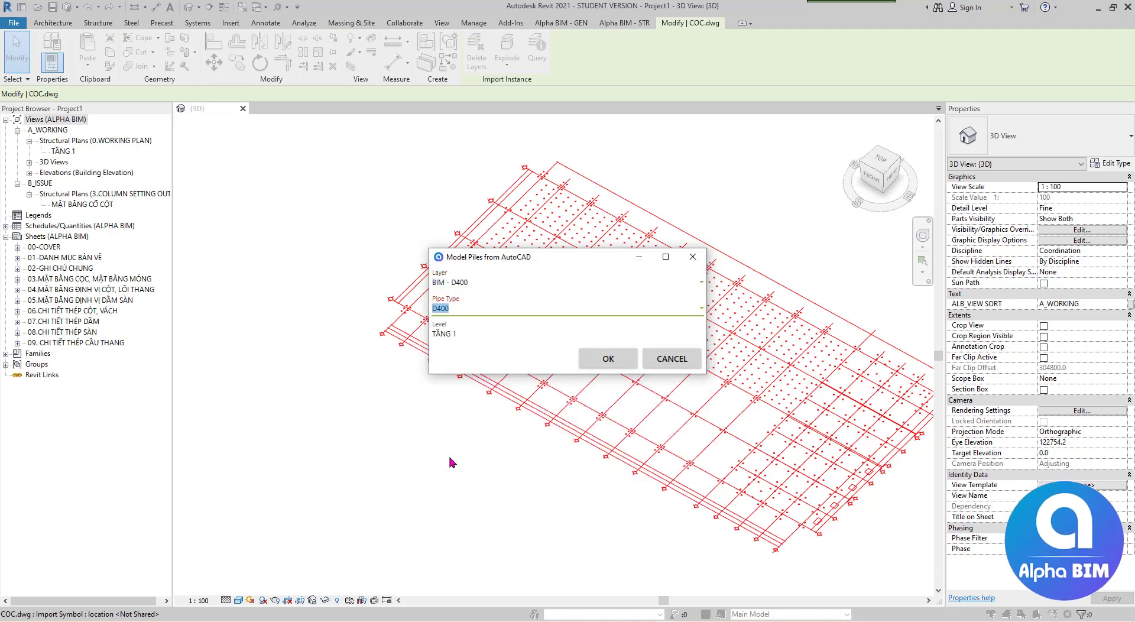
{"action": "left_click", "coordinate": [491, 336]}
{"action": "left_click", "coordinate": [481, 355]}
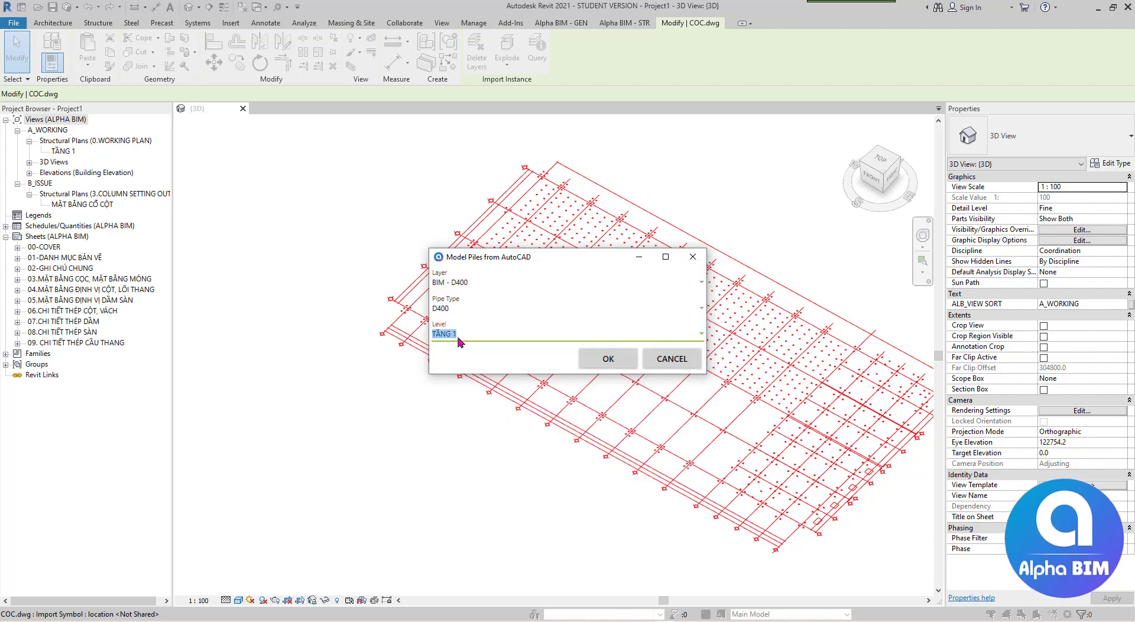
{"action": "left_click", "coordinate": [477, 310]}
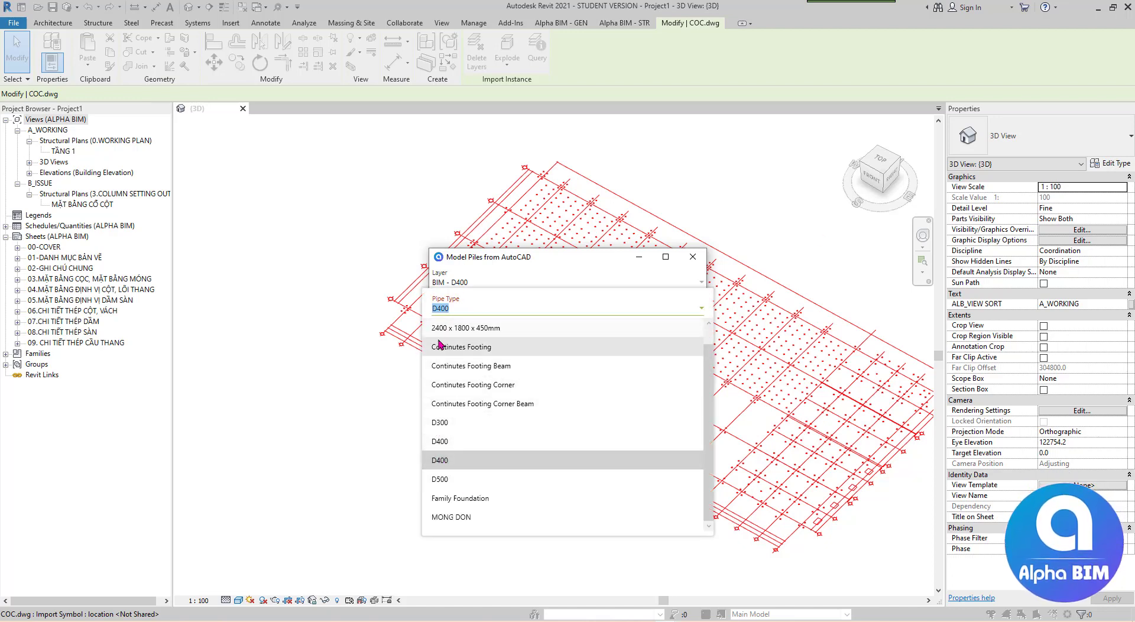
{"action": "left_click", "coordinate": [527, 274]}
{"action": "left_click", "coordinate": [609, 359]}
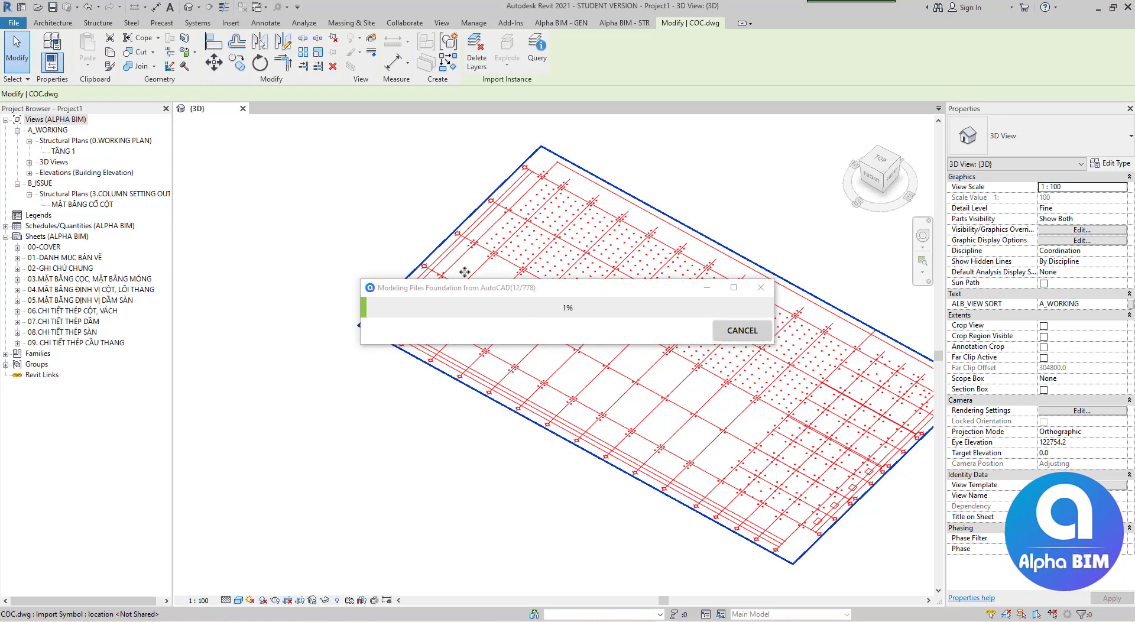
Let the D400 pile modelling finish and dismiss the message confirming 778 piles created
{"action": "left_click_drag", "start_coordinate": [482, 286], "coordinate": [328, 176]}
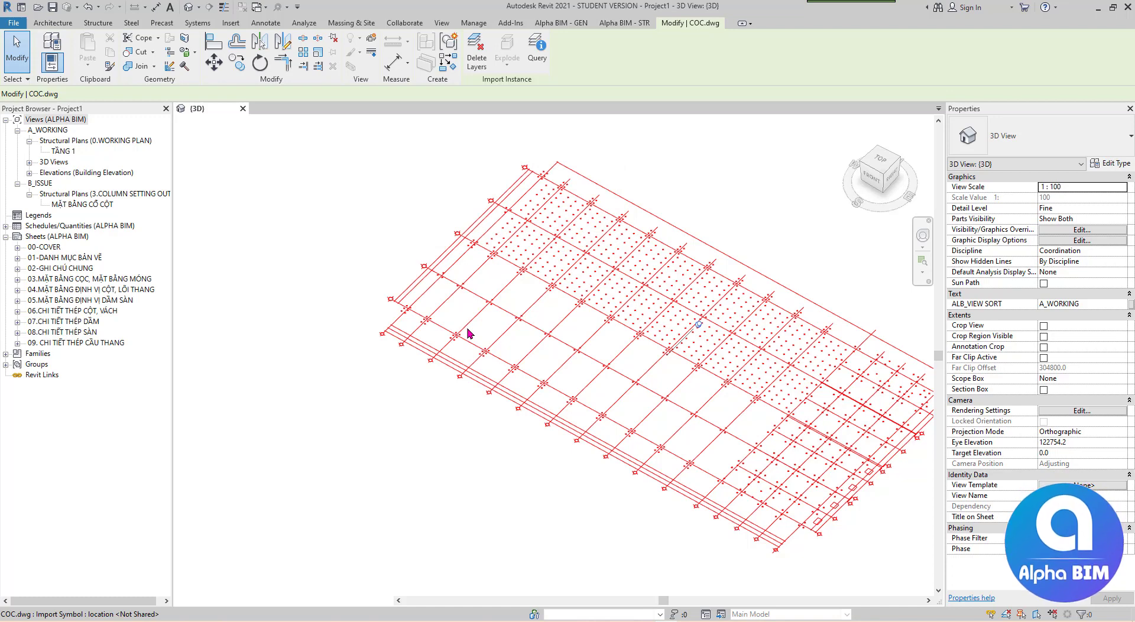
{"action": "left_click", "coordinate": [623, 341]}
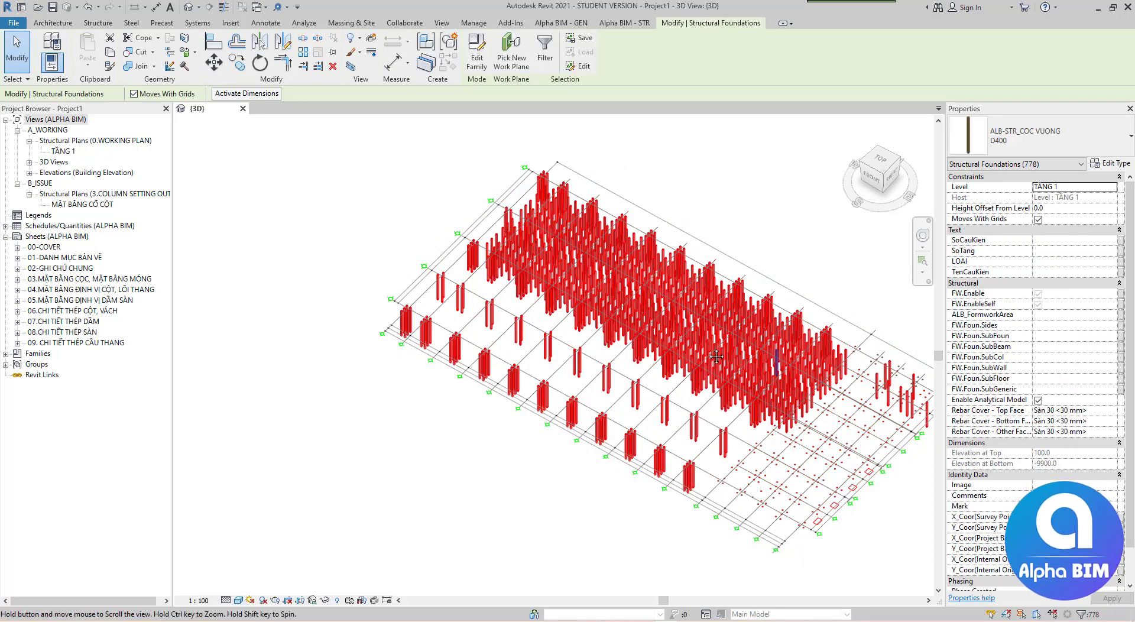
Clear the pile selection and cancel the repeated pile modelling command
{"action": "middle_click_drag", "start_coordinate": [717, 356], "coordinate": [637, 358]}
{"action": "left_click", "coordinate": [254, 162]}
{"action": "right_click", "coordinate": [250, 158]}
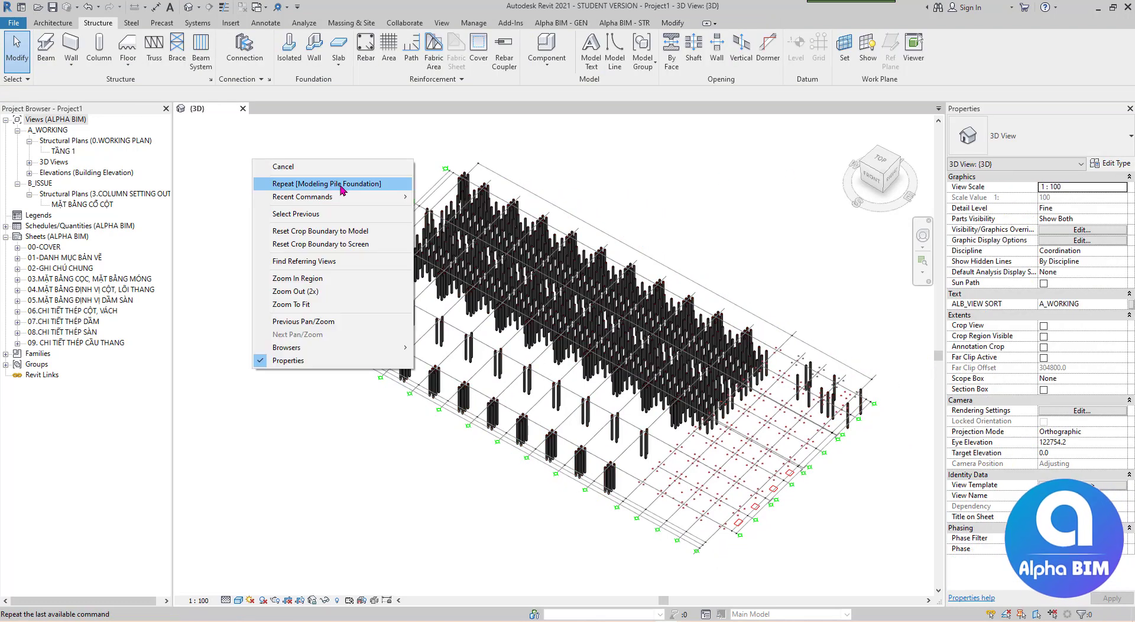
{"action": "left_click", "coordinate": [331, 178]}
{"action": "right_click", "coordinate": [265, 116]}
{"action": "left_click", "coordinate": [280, 129]}
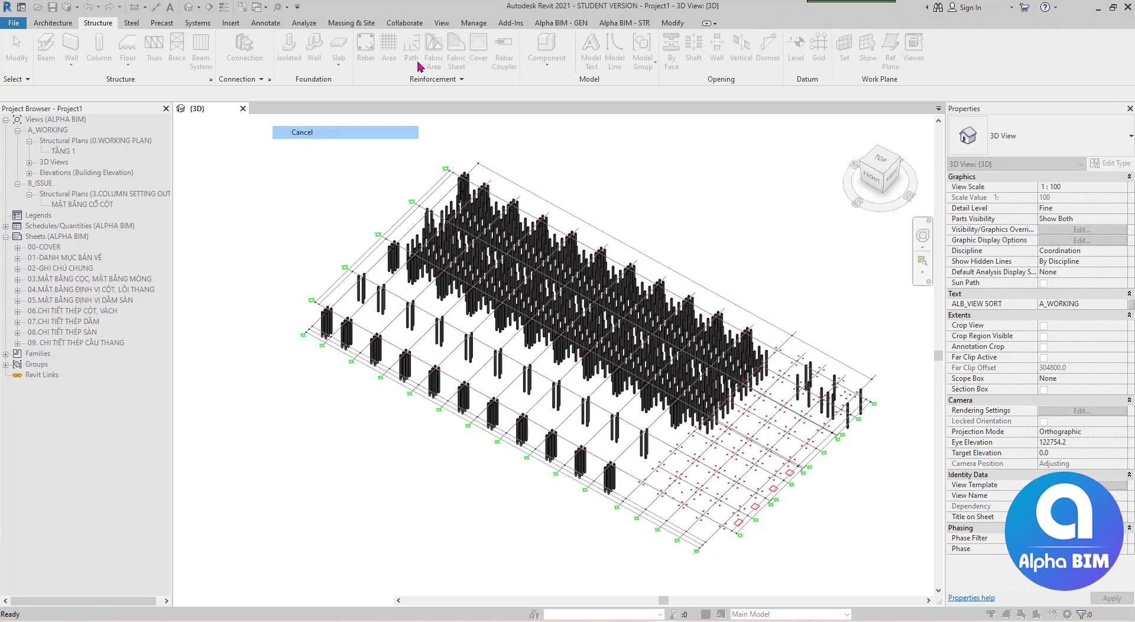
Model piles from COC.dwg using layer BIM - D500 and pile type D500, creating 286 piles
{"action": "left_click", "coordinate": [53, 53]}
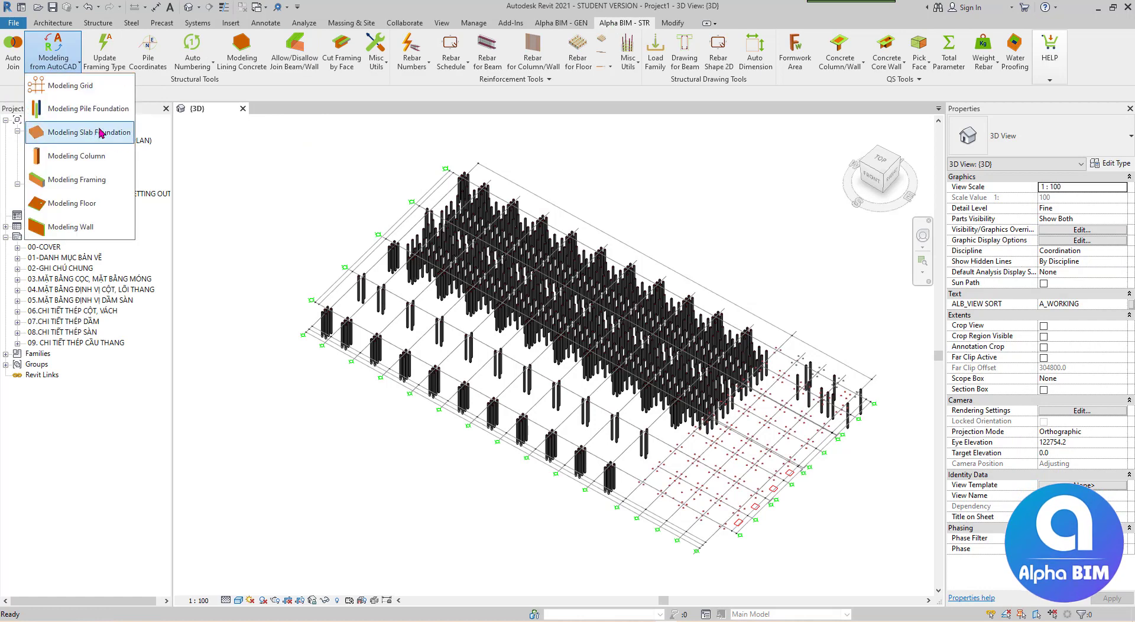
{"action": "left_click", "coordinate": [95, 106]}
{"action": "left_click", "coordinate": [368, 241]}
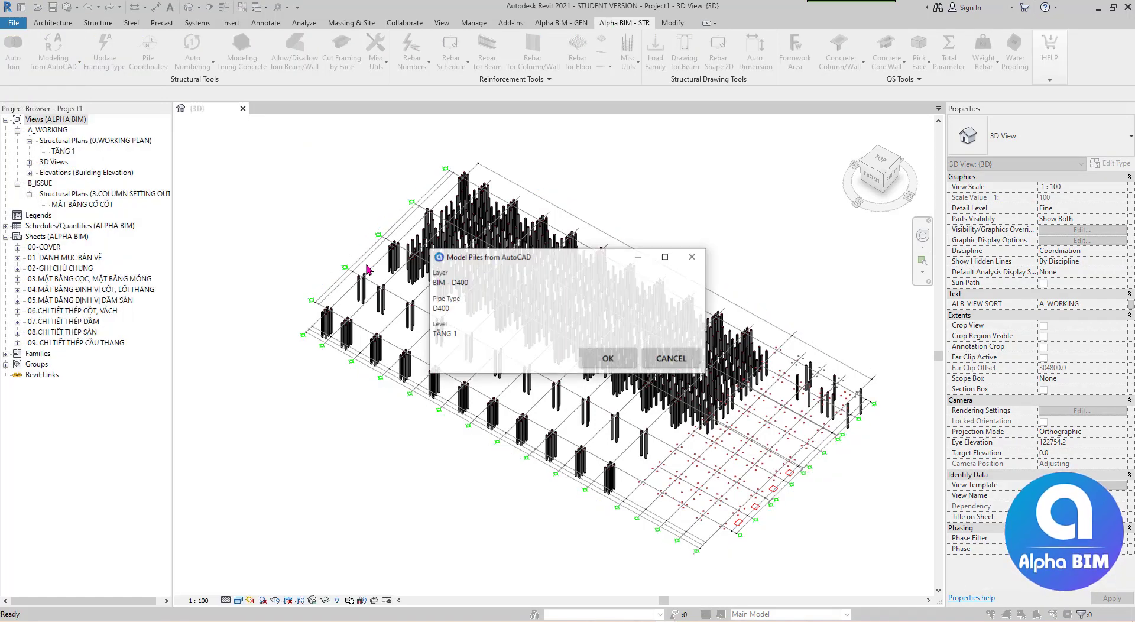
{"action": "left_click", "coordinate": [528, 285]}
{"action": "left_click", "coordinate": [476, 338]}
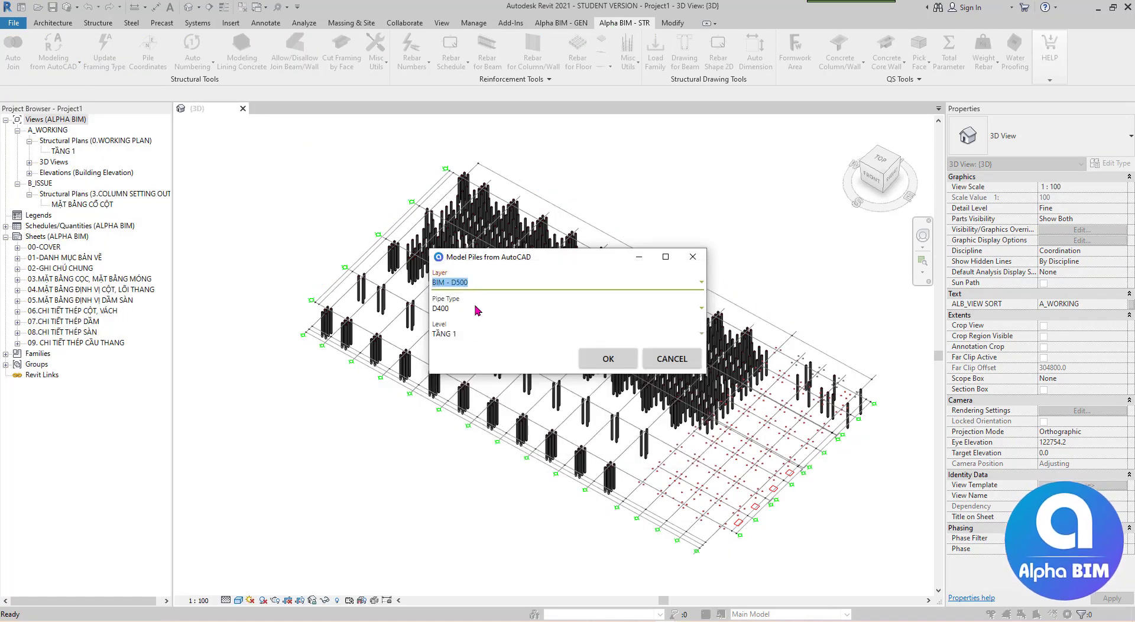
{"action": "left_click", "coordinate": [477, 309]}
{"action": "left_click", "coordinate": [441, 479]}
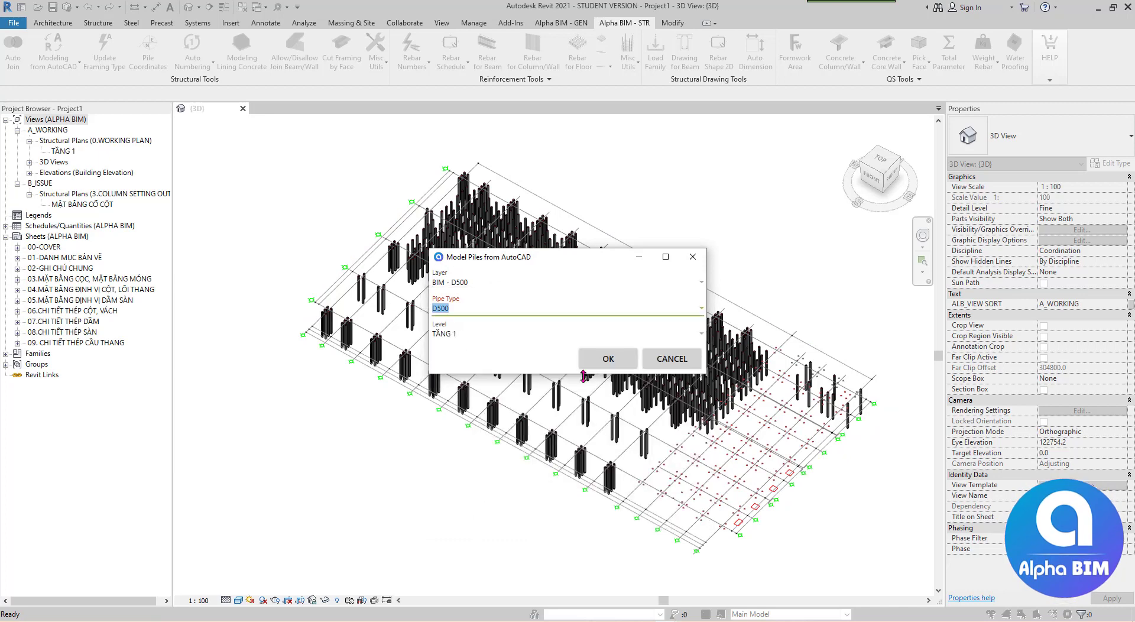
{"action": "left_click", "coordinate": [600, 361]}
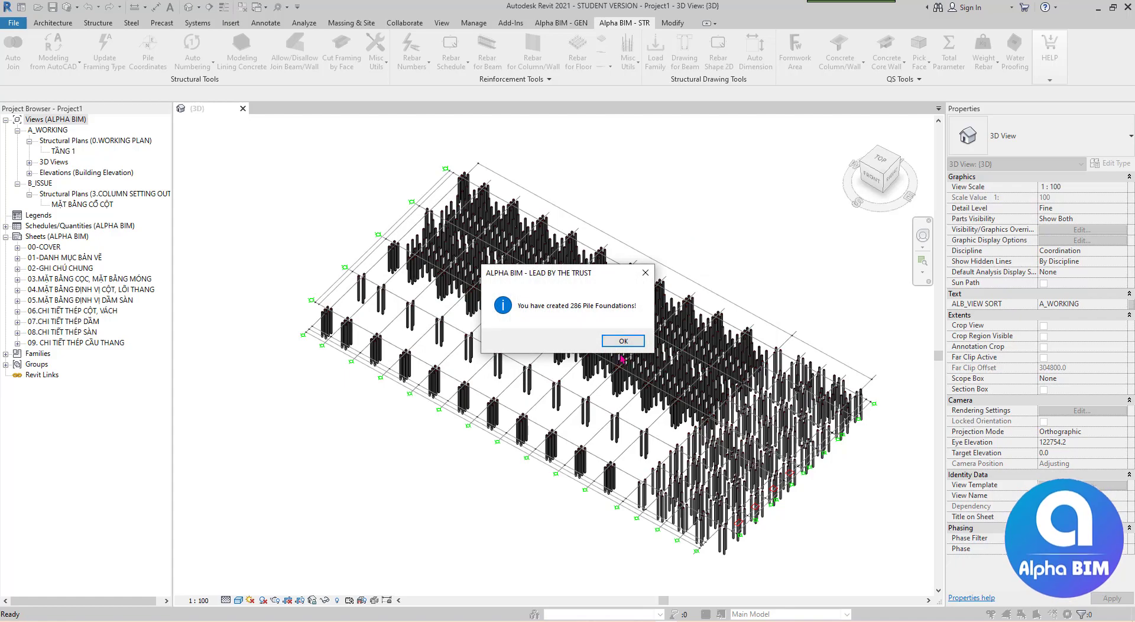
{"action": "left_click", "coordinate": [630, 343]}
View the pile layout from the top and zoom in to check it
{"action": "scroll", "coordinate": [759, 532], "scroll_direction": "up", "scroll_amount": 3}
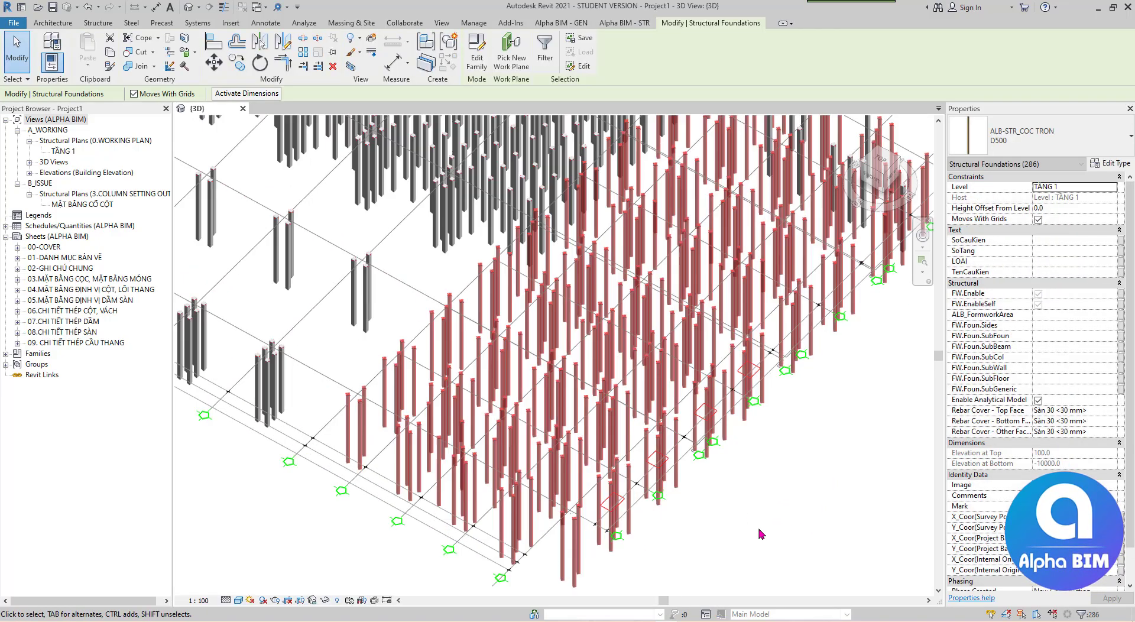
{"action": "scroll", "coordinate": [754, 526], "scroll_direction": "up", "scroll_amount": 2}
{"action": "left_click", "coordinate": [880, 161]}
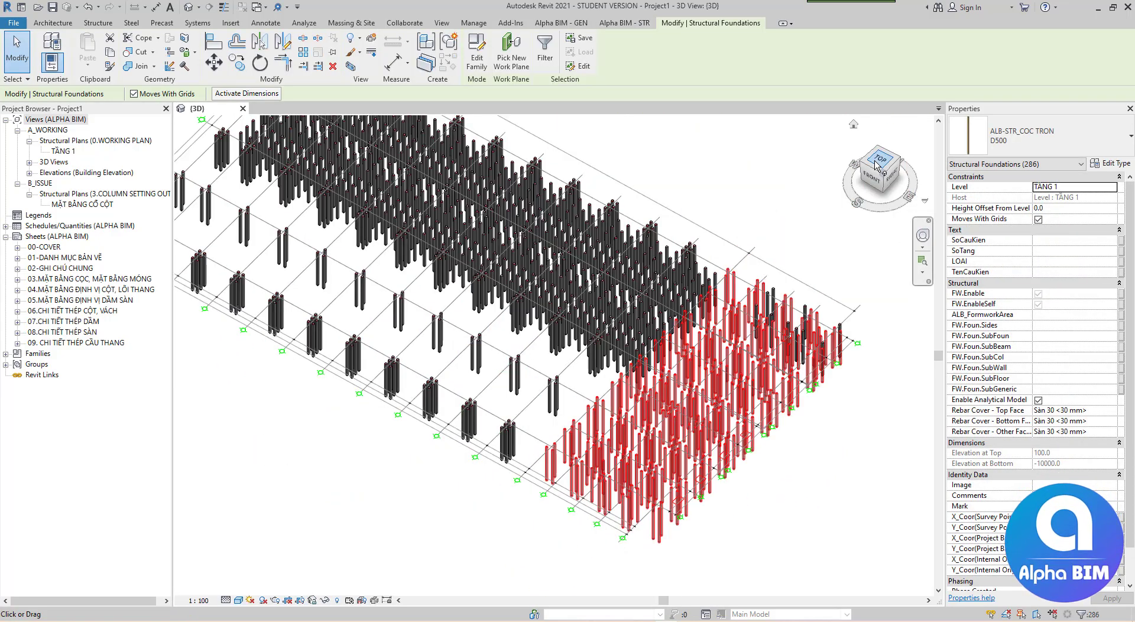
{"action": "scroll", "coordinate": [727, 415], "scroll_direction": "up", "scroll_amount": 3}
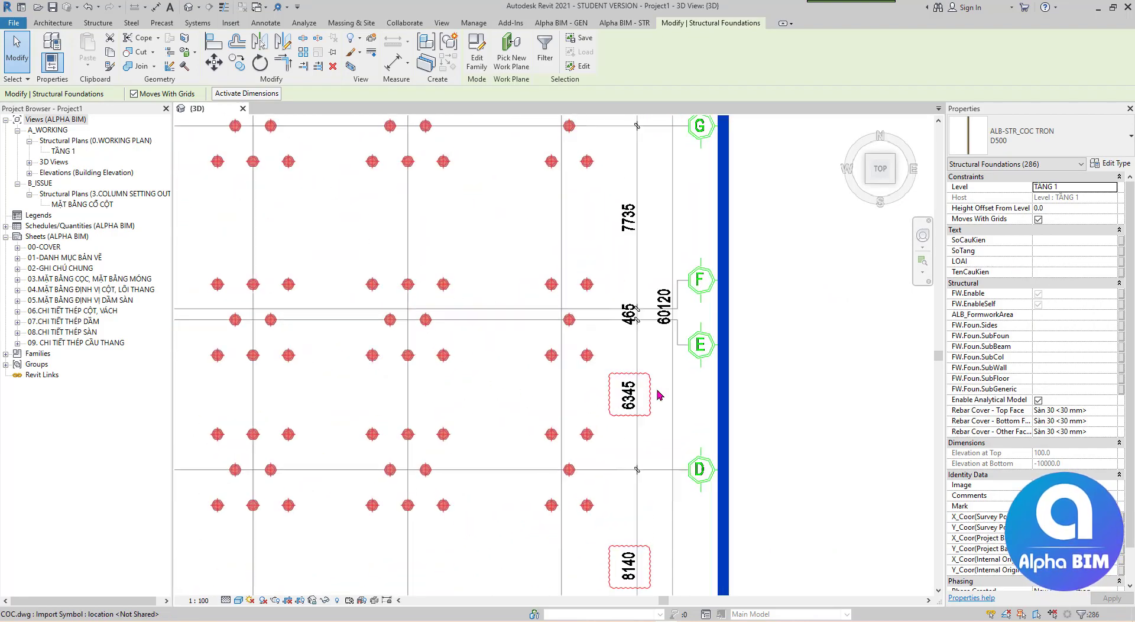
{"action": "scroll", "coordinate": [709, 420], "scroll_direction": "up", "scroll_amount": 1}
{"action": "scroll", "coordinate": [693, 422], "scroll_direction": "down", "scroll_amount": 3}
{"action": "scroll", "coordinate": [722, 368], "scroll_direction": "down", "scroll_amount": 2}
{"action": "scroll", "coordinate": [501, 381], "scroll_direction": "down", "scroll_amount": 2}
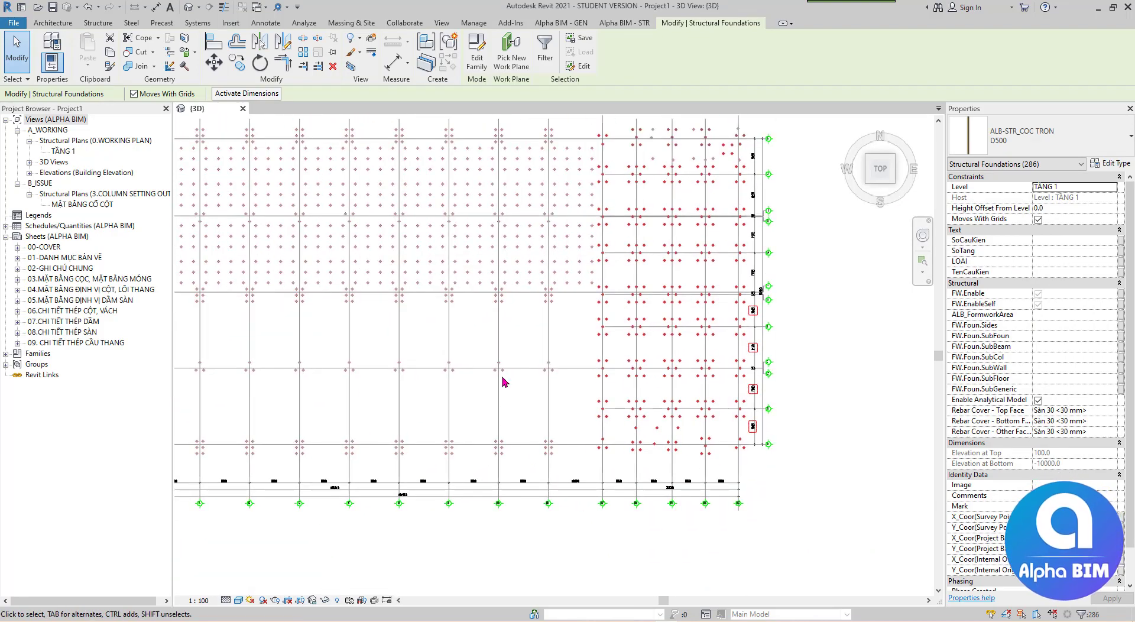
{"action": "scroll", "coordinate": [563, 486], "scroll_direction": "up", "scroll_amount": 4}
Orbit back to a tilted 3D view and select one ALB-STR_COC VUONG D400 square pile
{"action": "mouse_move", "coordinate": [562, 486]}
{"action": "middle_mouse_down", "text": "shift"}
{"action": "mouse_move", "coordinate": [530, 378]}
{"action": "mouse_move", "coordinate": [608, 249]}
{"action": "middle_mouse_up", "text": "shift"}
{"action": "scroll", "coordinate": [609, 295], "scroll_direction": "up", "scroll_amount": 3}
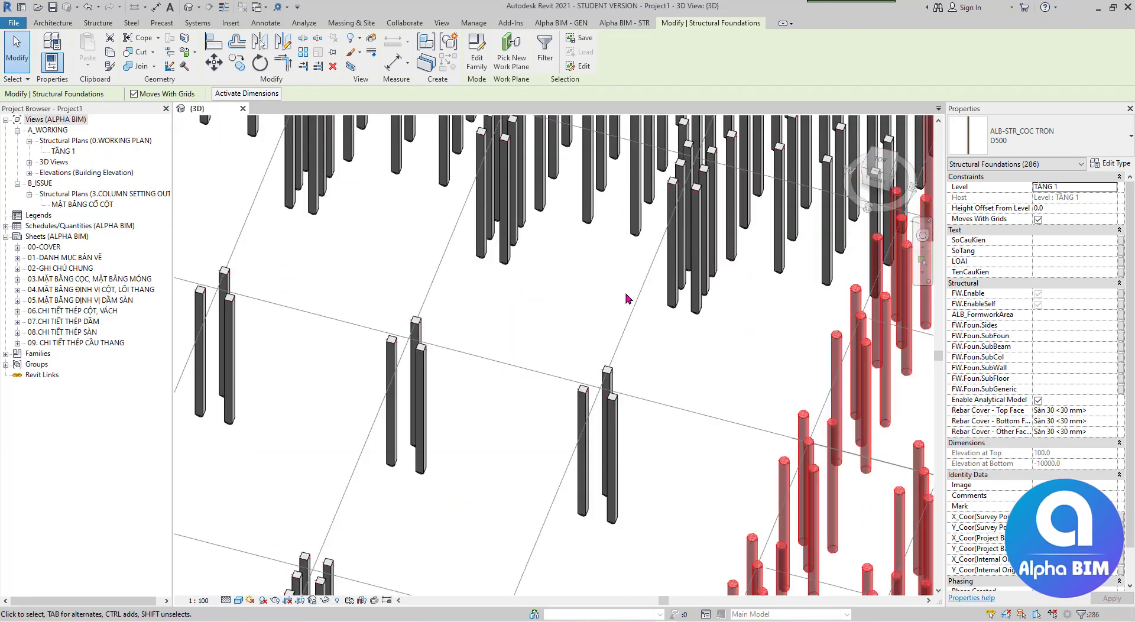
{"action": "scroll", "coordinate": [613, 381], "scroll_direction": "up", "scroll_amount": 3}
{"action": "scroll", "coordinate": [678, 404], "scroll_direction": "up", "scroll_amount": 2}
{"action": "scroll", "coordinate": [678, 405], "scroll_direction": "down", "scroll_amount": 2}
{"action": "scroll", "coordinate": [591, 396], "scroll_direction": "down", "scroll_amount": 3}
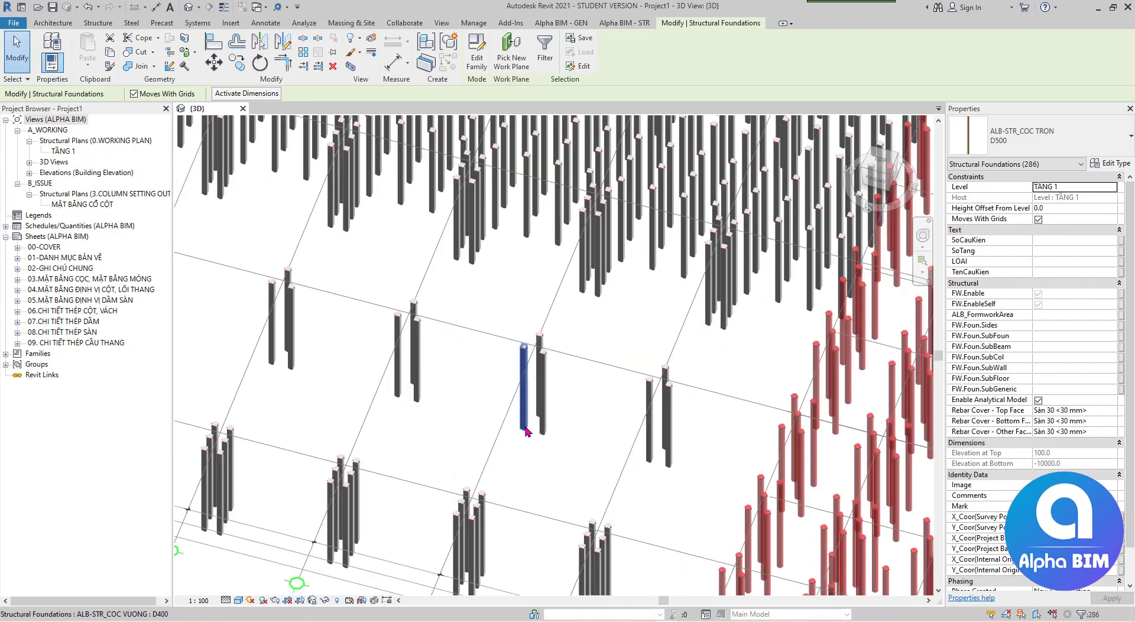
{"action": "scroll", "coordinate": [477, 412], "scroll_direction": "up", "scroll_amount": 3}
{"action": "left_click", "coordinate": [474, 404]}
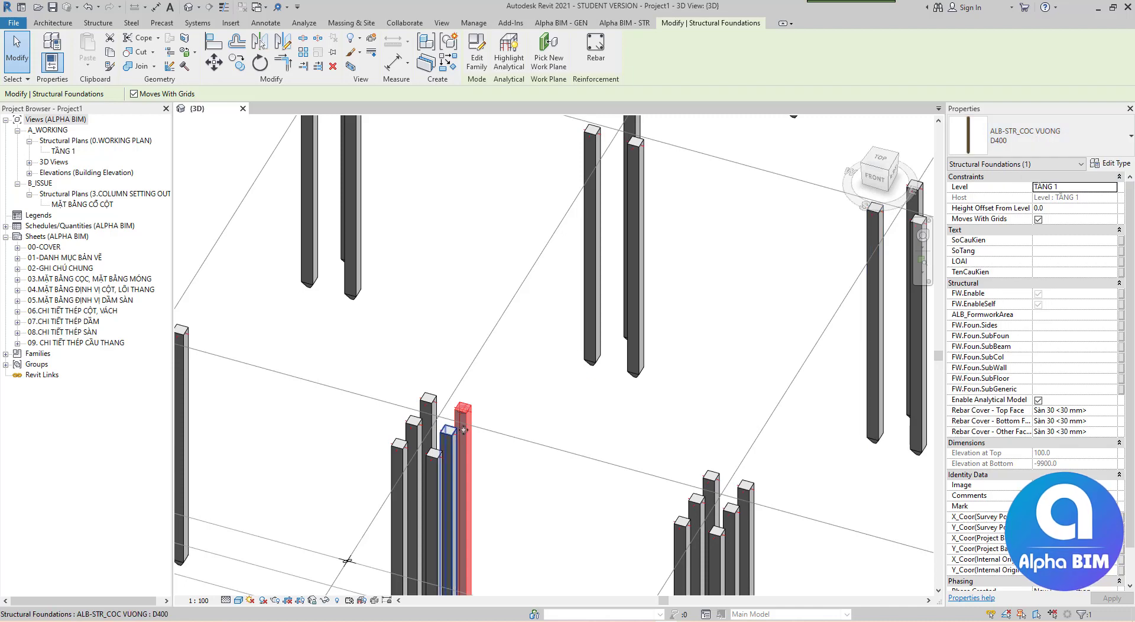
Reselect the 778 square piles via Select Previous and change them to ALB-STR_COC TRON D400
{"action": "right_click", "coordinate": [464, 431]}
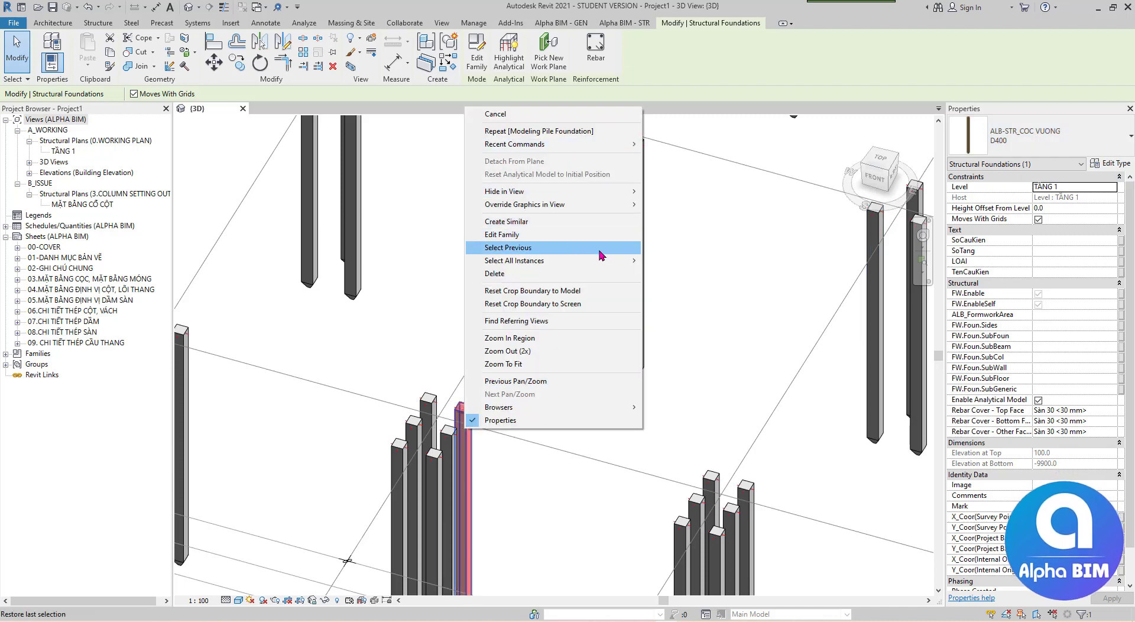
{"action": "left_click", "coordinate": [679, 264]}
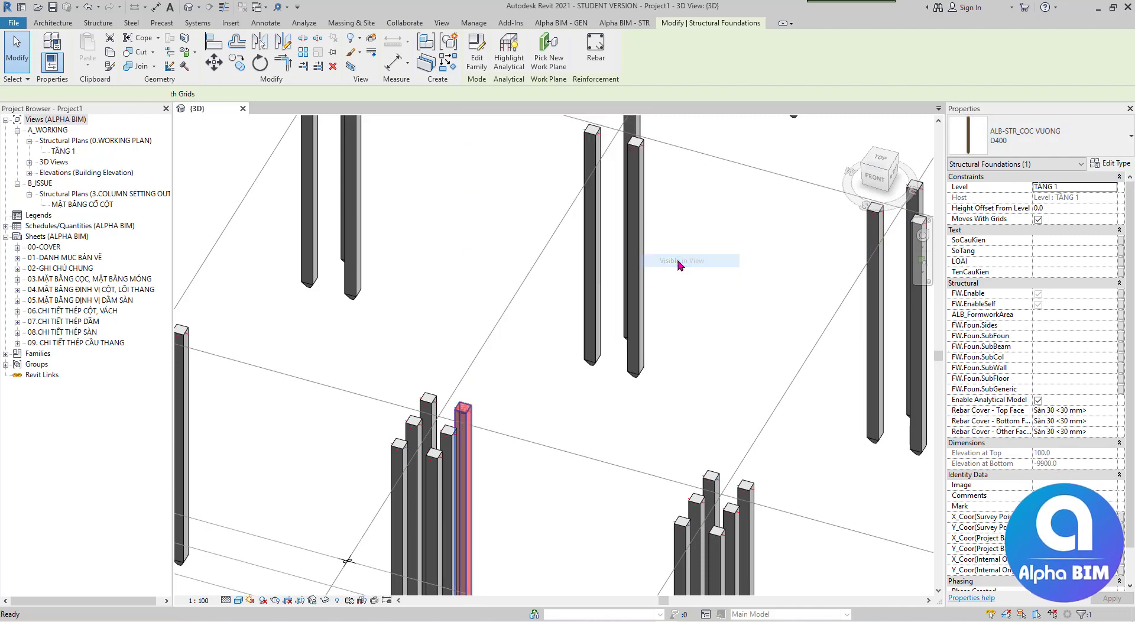
{"action": "left_click", "coordinate": [1094, 138]}
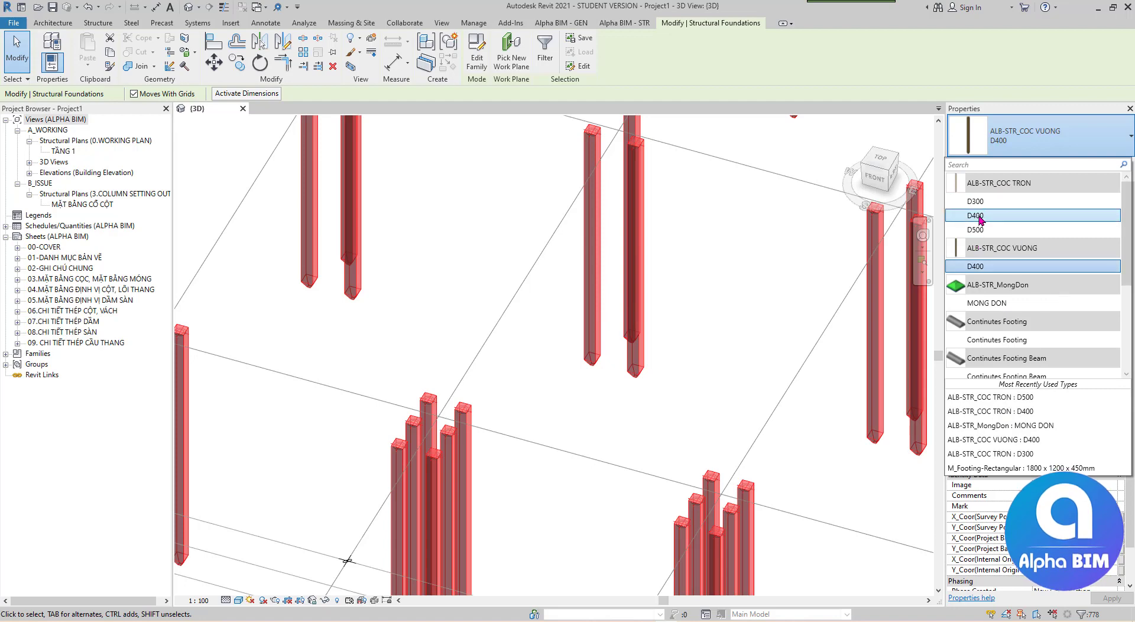
{"action": "left_click", "coordinate": [976, 216]}
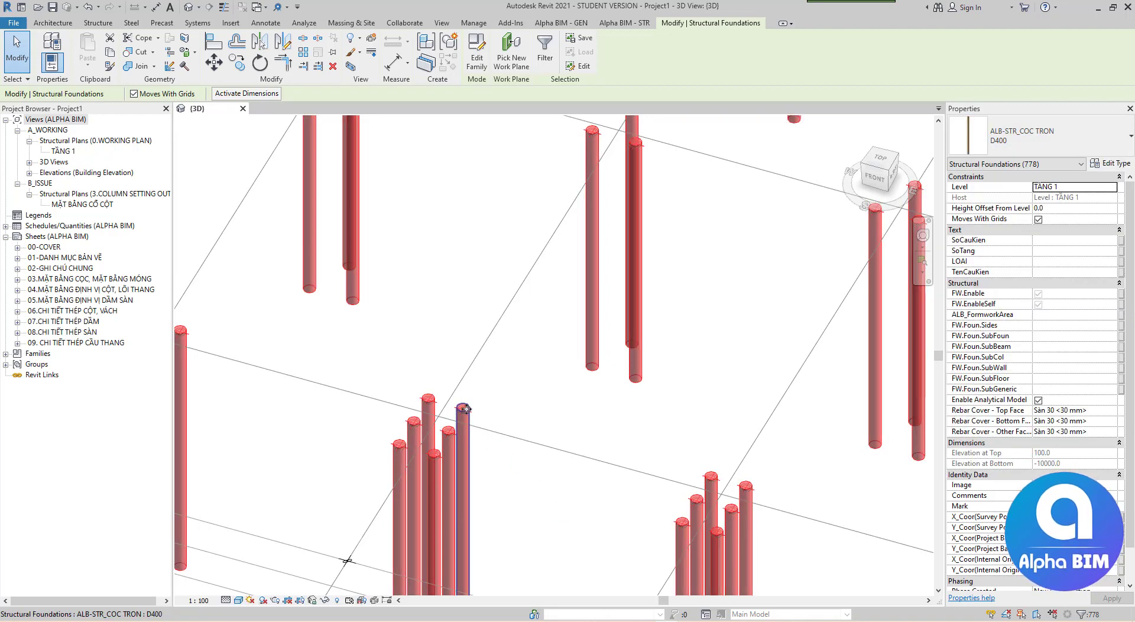
Zoom the view and select one round D500 pile
{"action": "scroll", "coordinate": [488, 385], "scroll_direction": "down", "scroll_amount": 2}
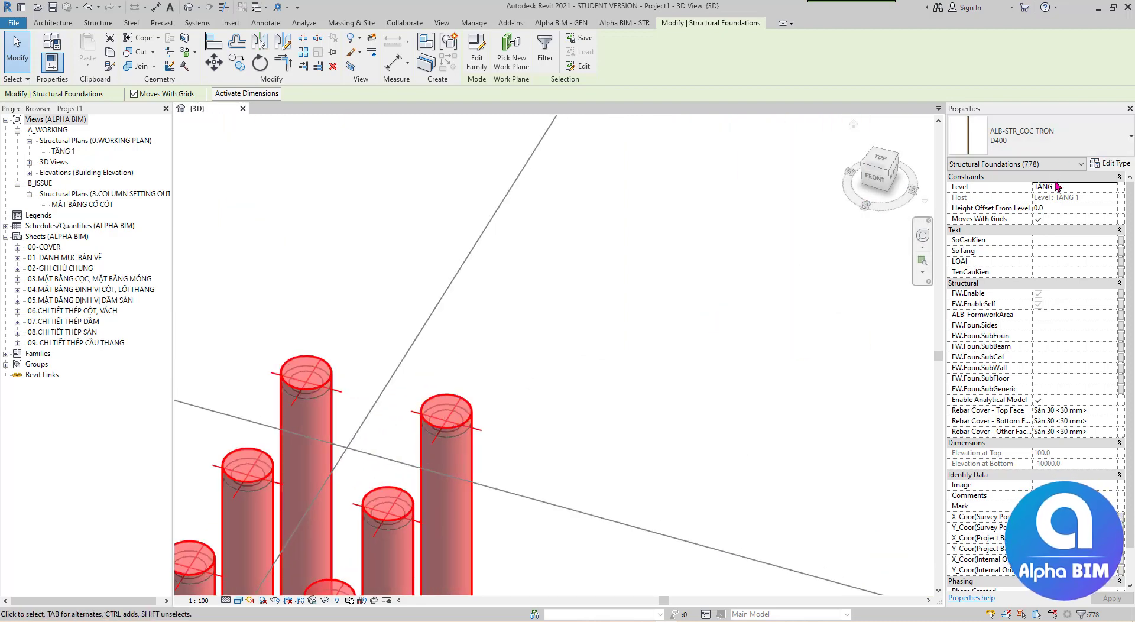
{"action": "scroll", "coordinate": [456, 389], "scroll_direction": "down", "scroll_amount": 2}
{"action": "scroll", "coordinate": [456, 390], "scroll_direction": "down", "scroll_amount": 1}
{"action": "scroll", "coordinate": [496, 386], "scroll_direction": "up", "scroll_amount": 2}
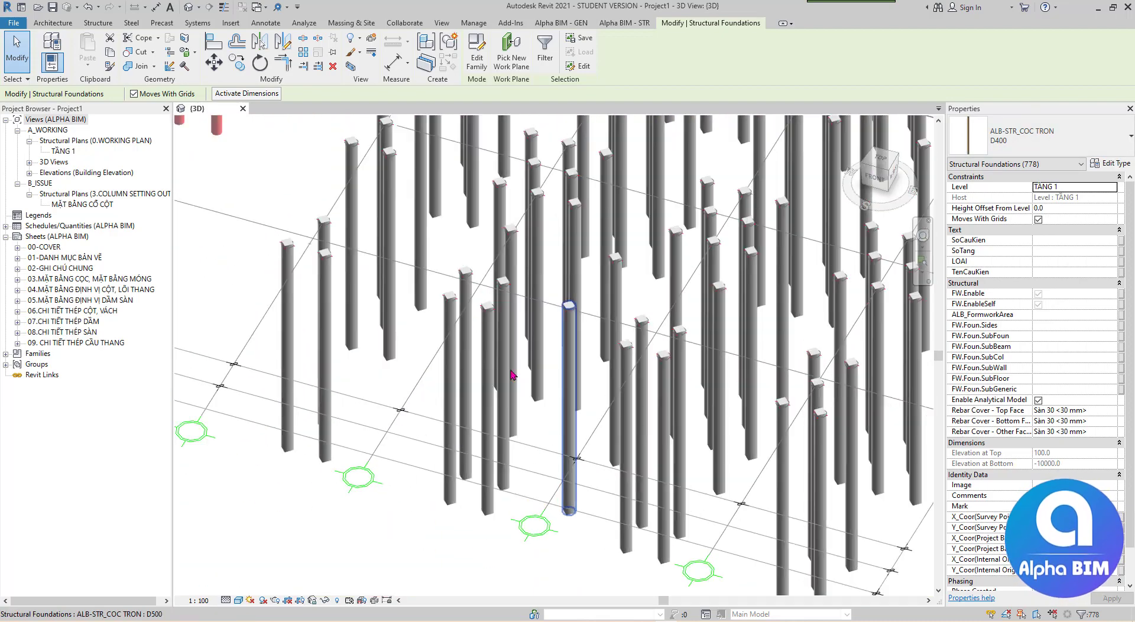
{"action": "scroll", "coordinate": [474, 322], "scroll_direction": "up", "scroll_amount": 2}
{"action": "scroll", "coordinate": [483, 332], "scroll_direction": "up", "scroll_amount": 1}
{"action": "left_click", "coordinate": [483, 332]}
Orbit and pan the 3D view to show the whole D400 and D500 pile model, then clear the selection
{"action": "mouse_move", "coordinate": [483, 332]}
{"action": "middle_mouse_down", "text": "shift"}
{"action": "mouse_move", "coordinate": [542, 319]}
{"action": "mouse_move", "coordinate": [688, 226]}
{"action": "middle_mouse_up", "text": "shift"}
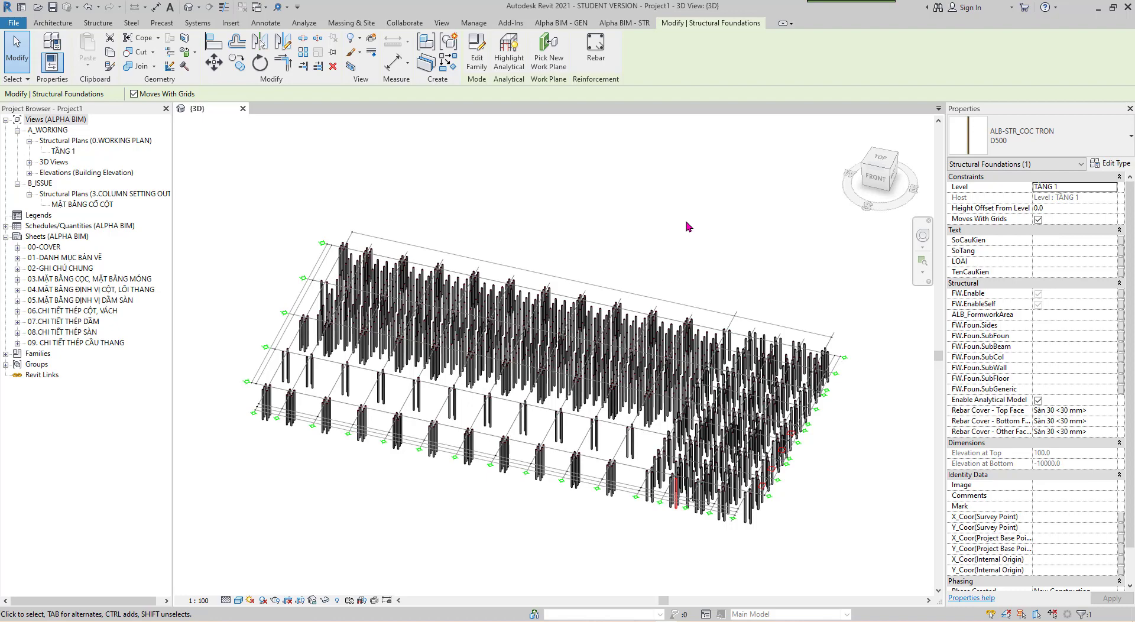
{"action": "mouse_move", "coordinate": [694, 227]}
{"action": "middle_mouse_down"}
{"action": "mouse_move", "coordinate": [791, 198]}
{"action": "mouse_move", "coordinate": [715, 210]}
{"action": "mouse_move", "coordinate": [731, 239]}
{"action": "mouse_move", "coordinate": [721, 193]}
{"action": "middle_mouse_up"}
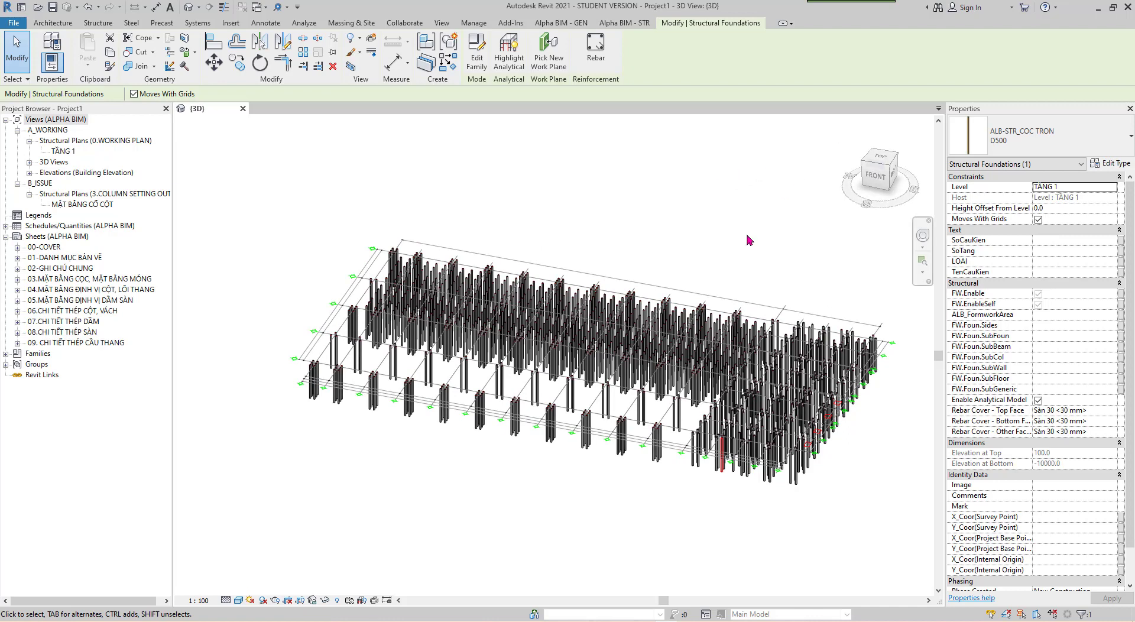
{"action": "left_click_drag", "start_coordinate": [875, 174], "coordinate": [629, 247]}
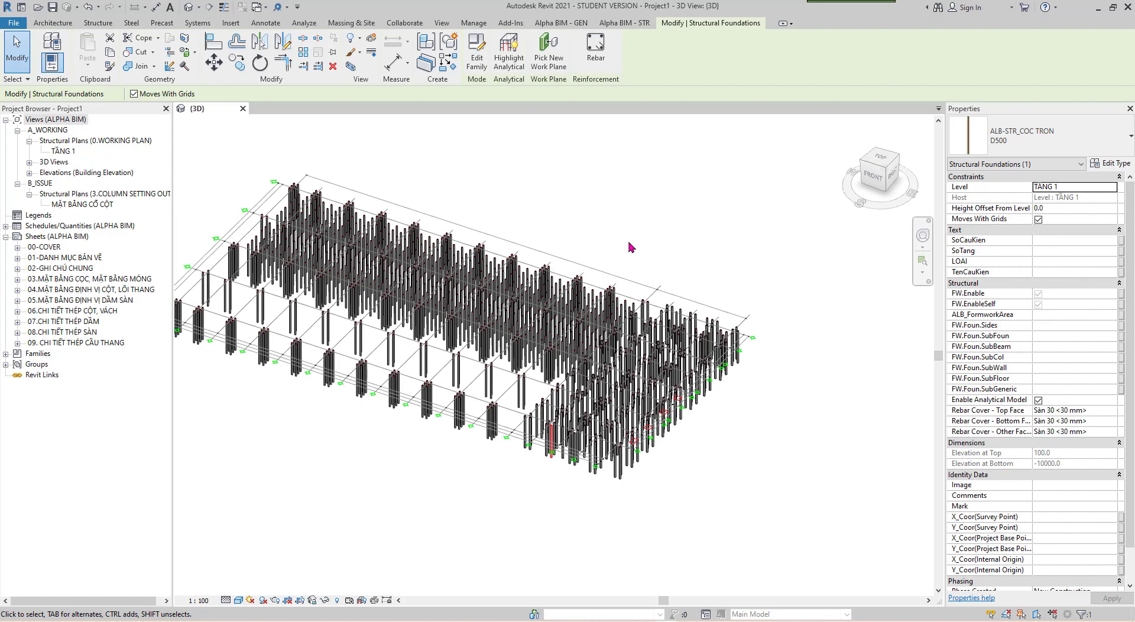
{"action": "middle_click_drag", "start_coordinate": [631, 247], "coordinate": [721, 255]}
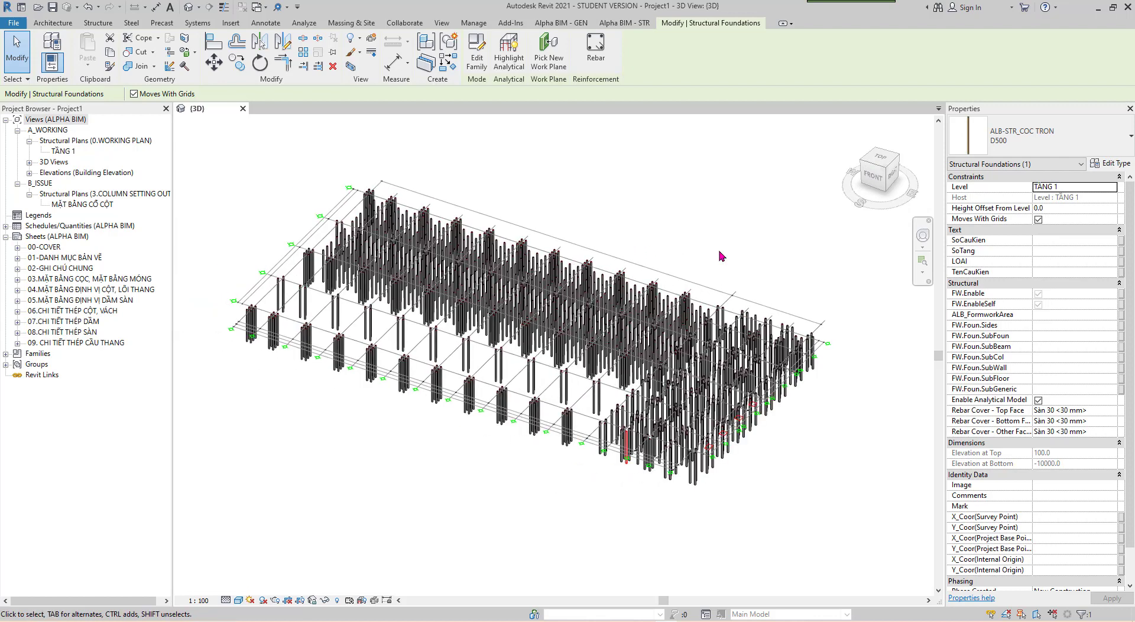
{"action": "key", "text": "Escape"}
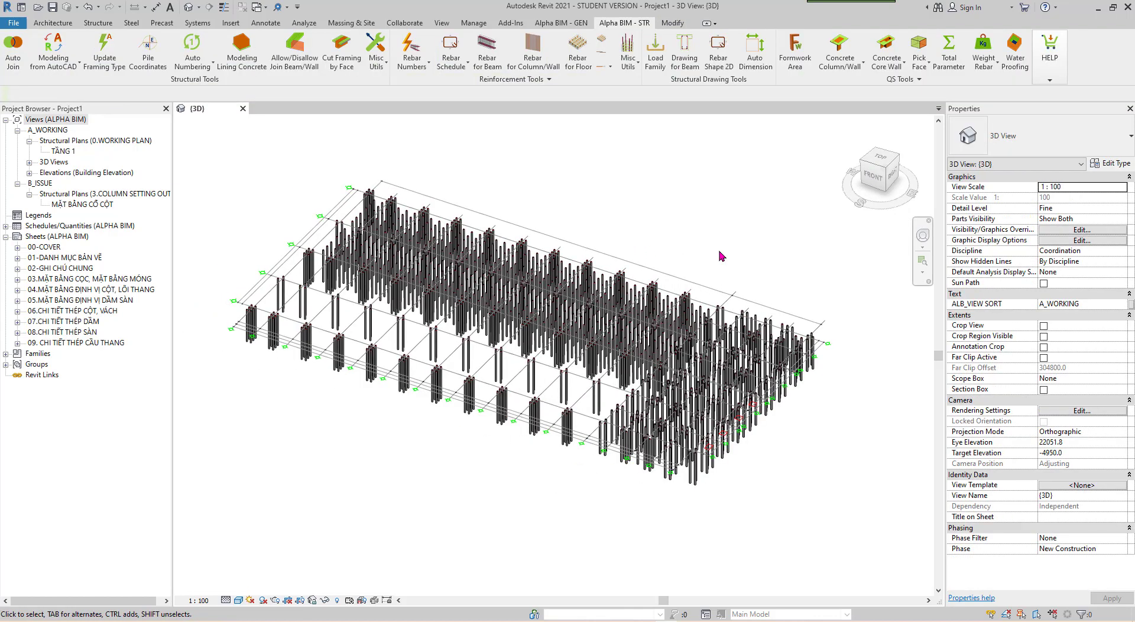